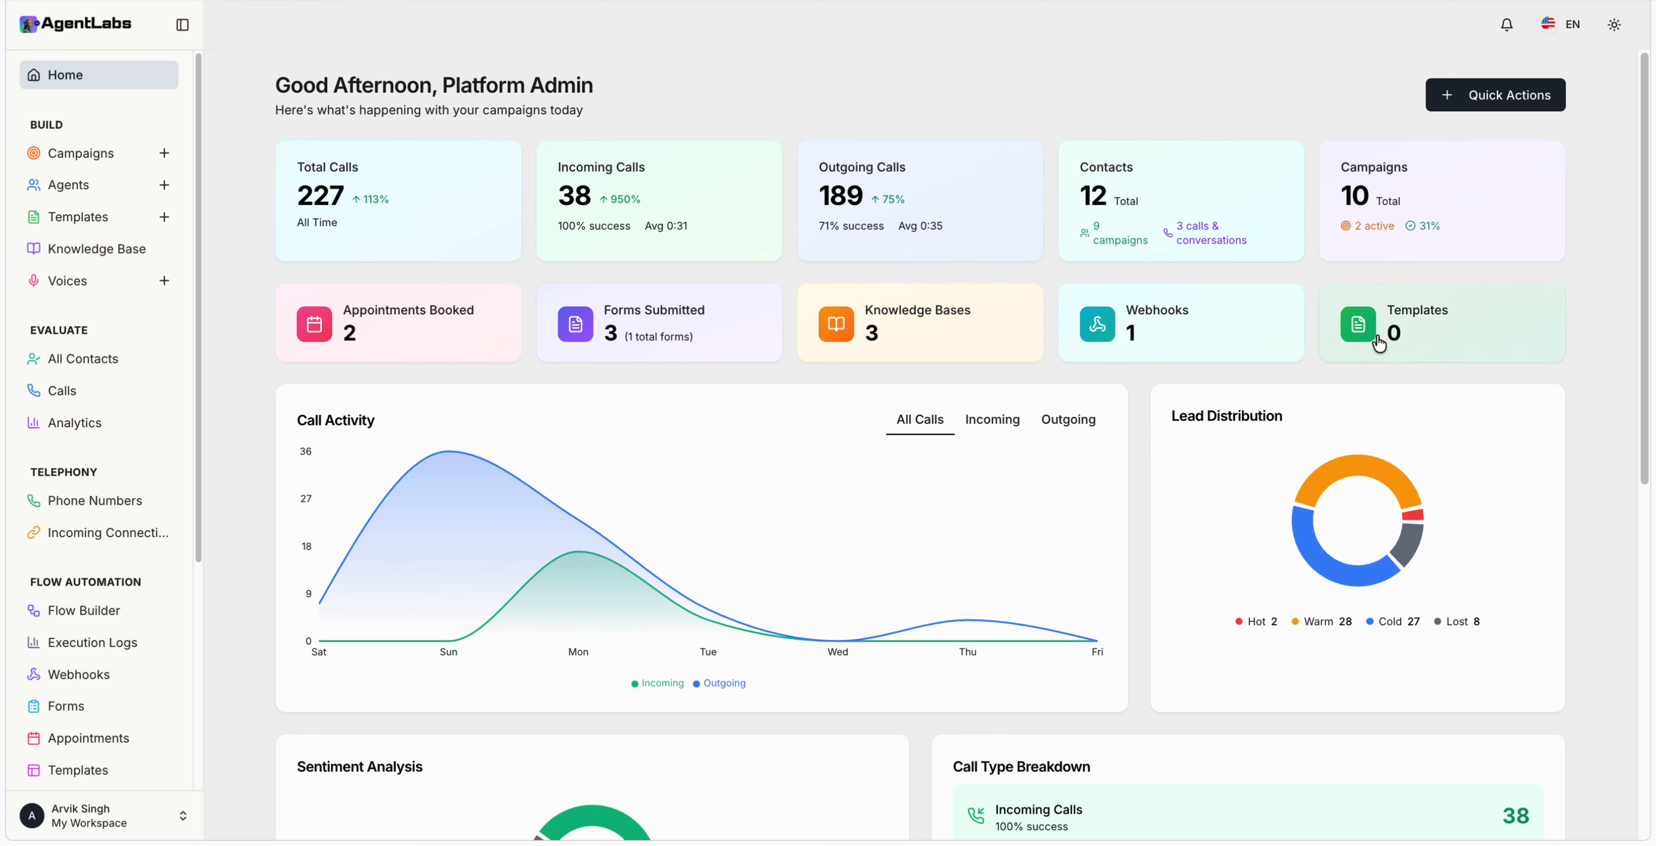
{"action": "mouse_move", "coordinate": [714, 451]}
{"action": "scroll", "coordinate": [717, 450], "scroll_direction": "down", "scroll_amount": 5}
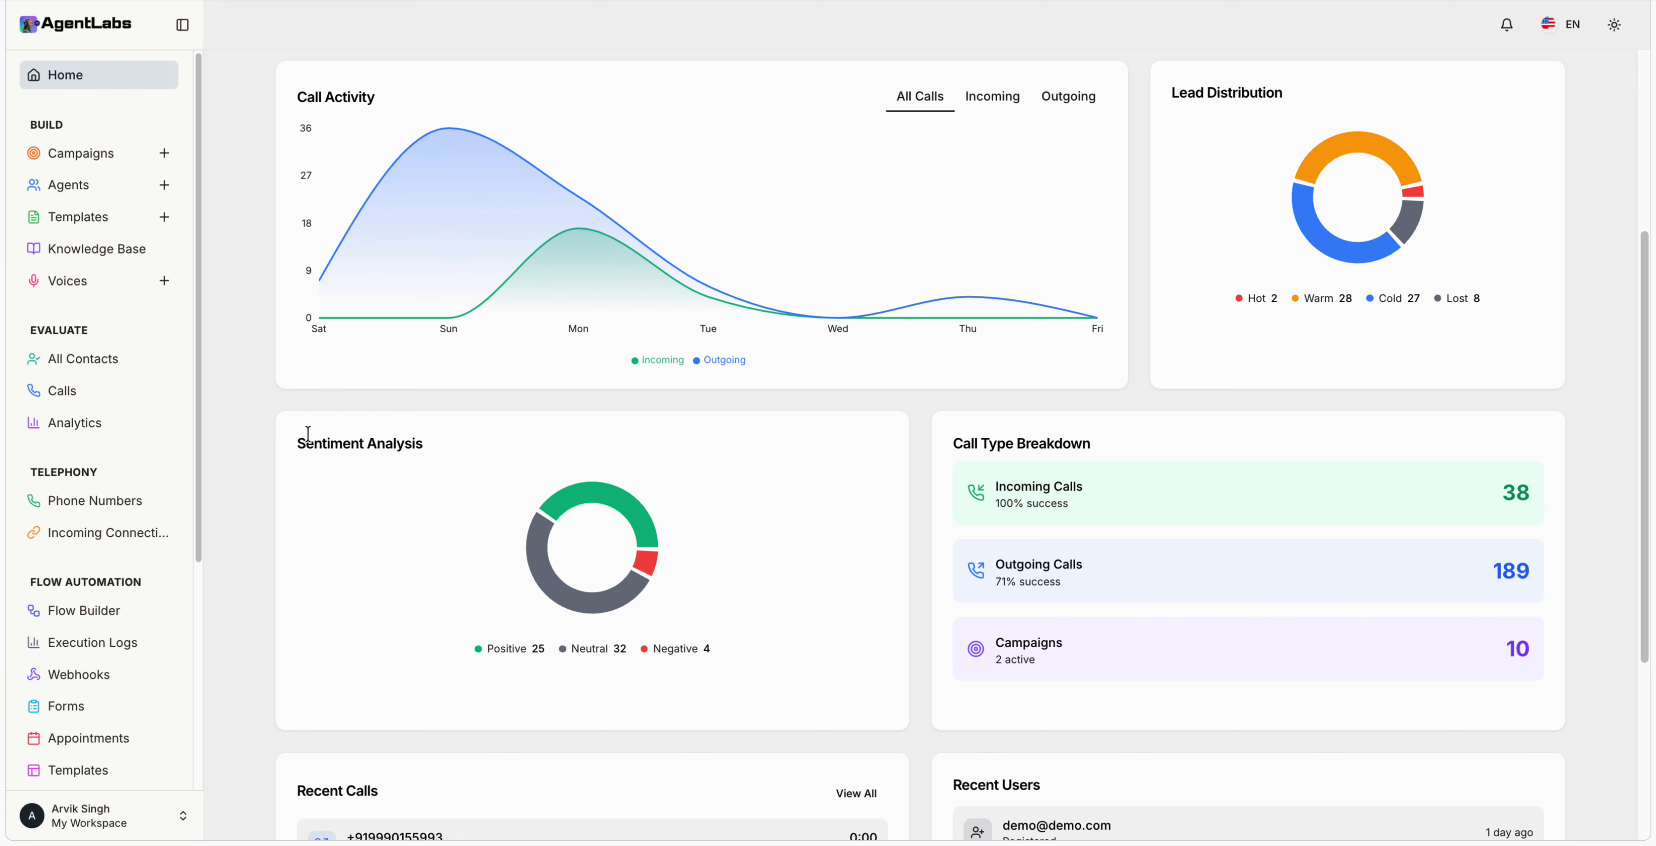
{"action": "scroll", "coordinate": [877, 429], "scroll_direction": "down", "scroll_amount": 2}
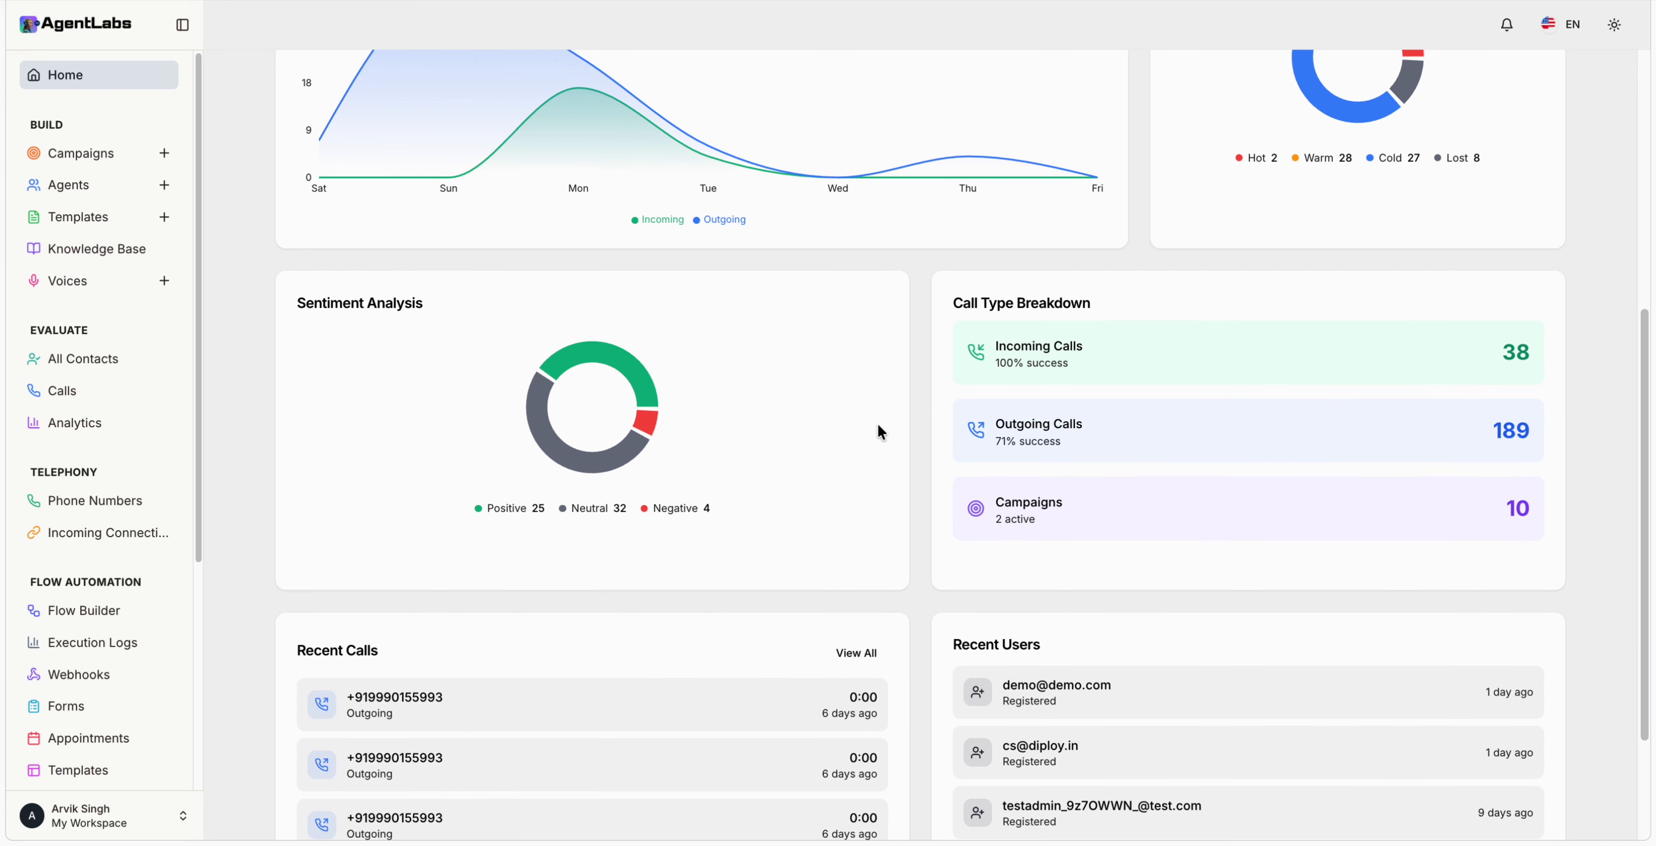
{"action": "scroll", "coordinate": [1054, 505], "scroll_direction": "down", "scroll_amount": 3}
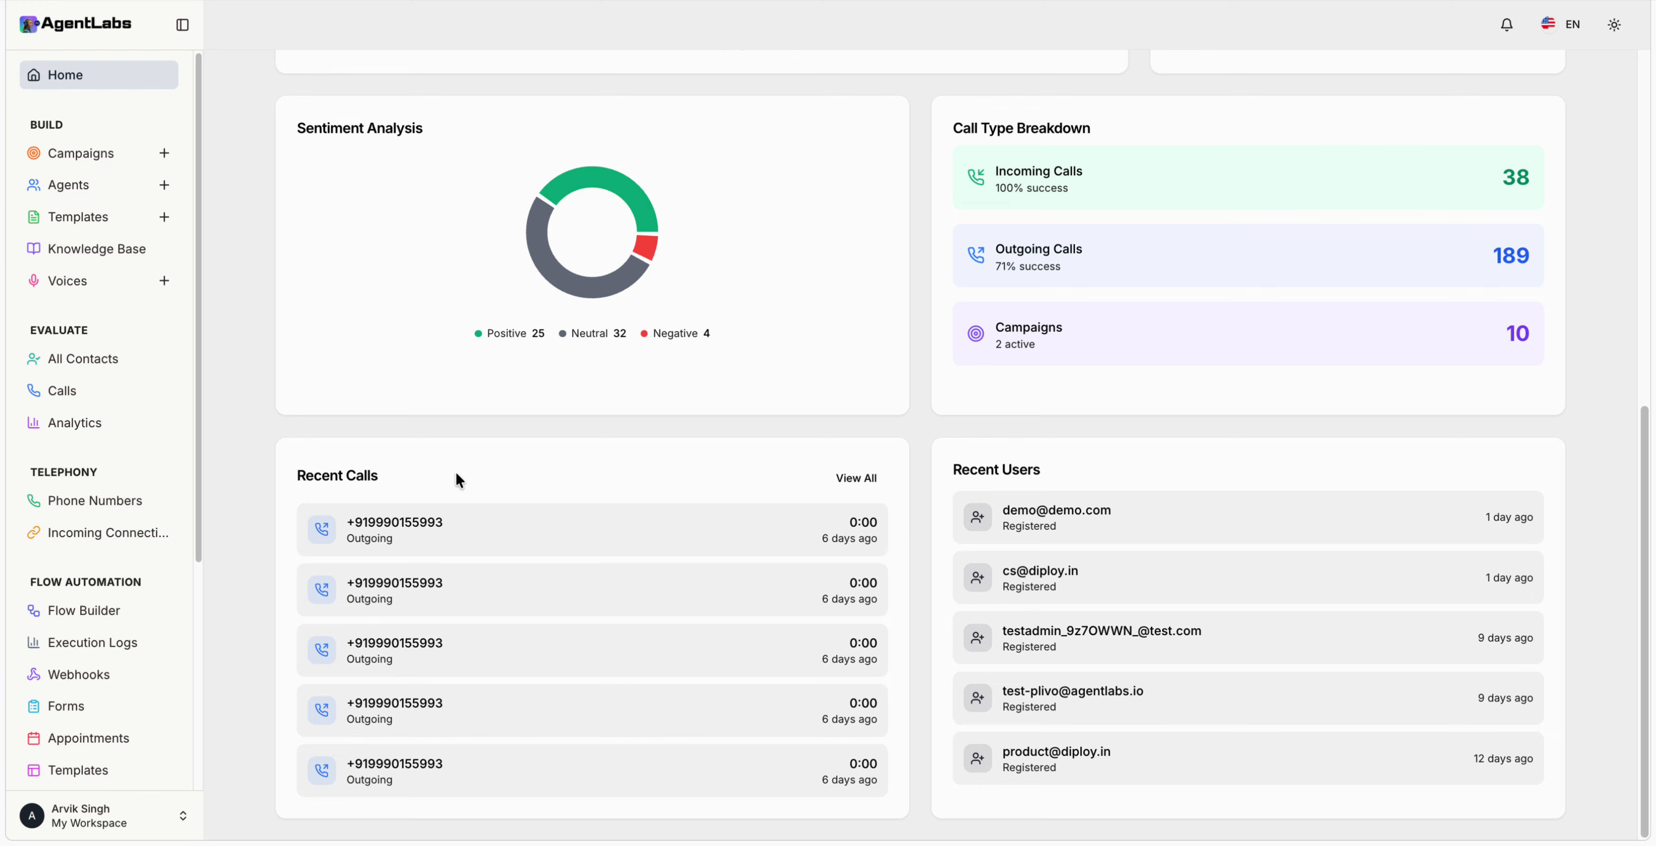
{"action": "scroll", "coordinate": [955, 462], "scroll_direction": "up", "scroll_amount": 9}
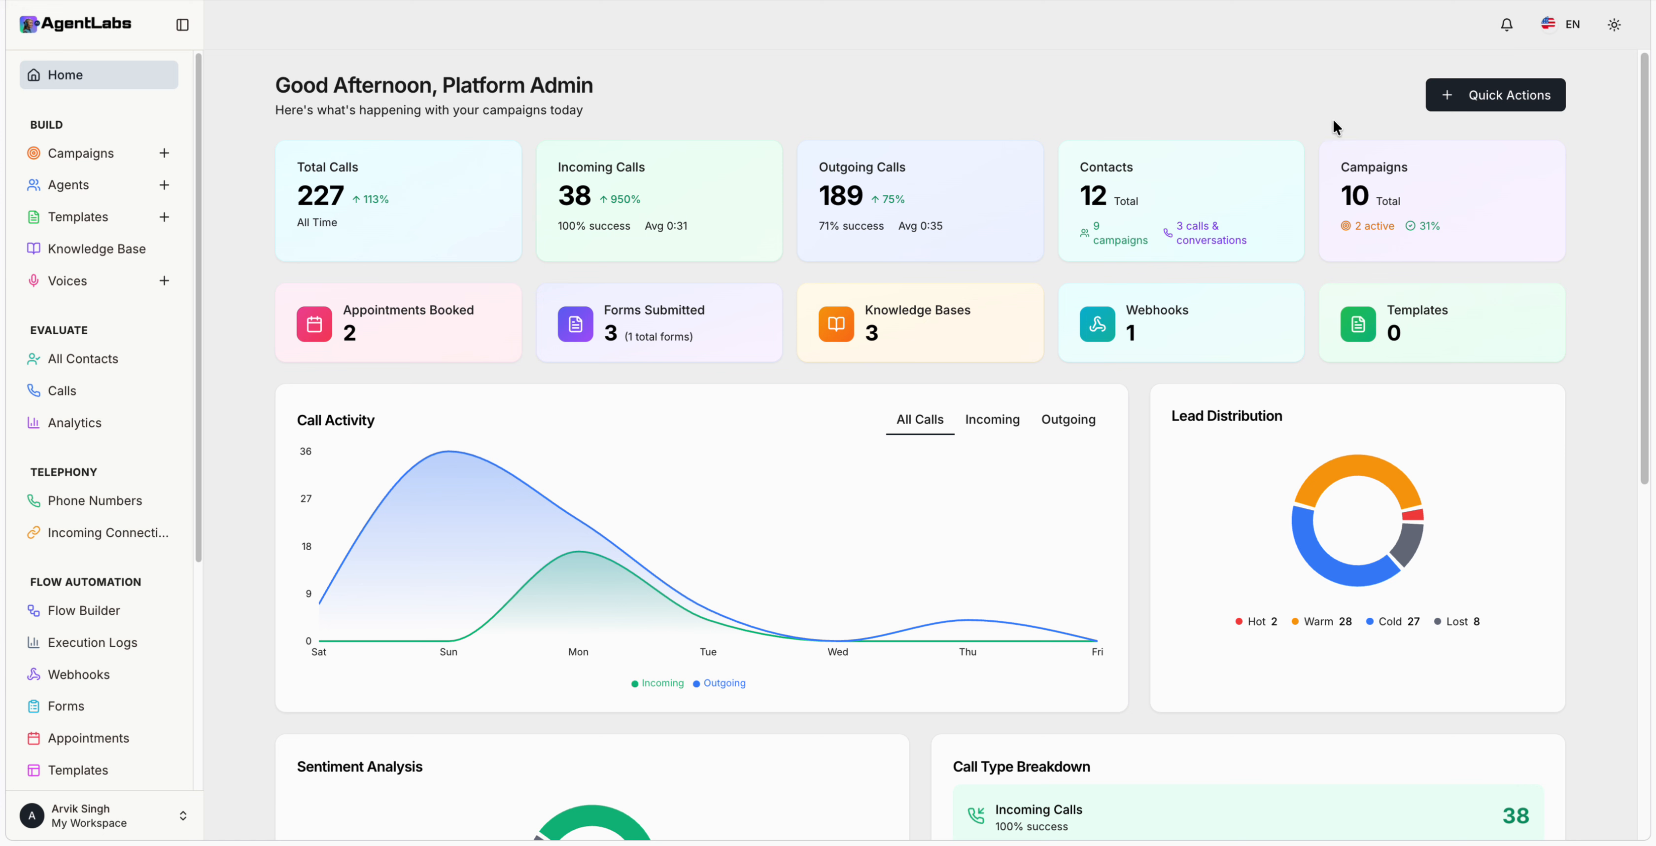
{"action": "left_click", "coordinate": [1500, 100]}
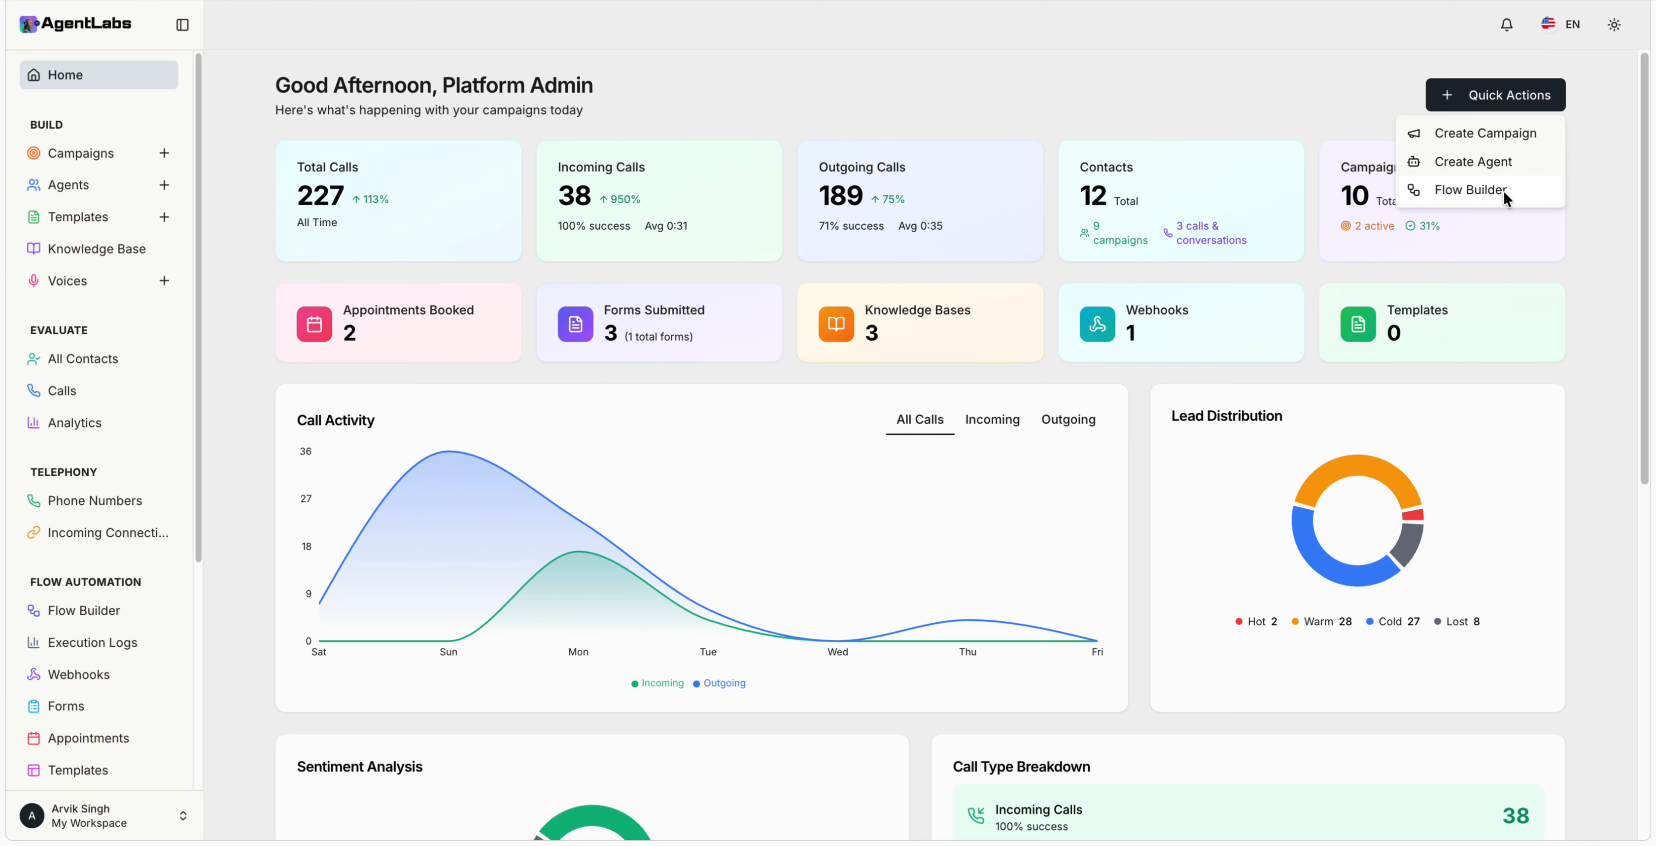
{"action": "left_click", "coordinate": [739, 36]}
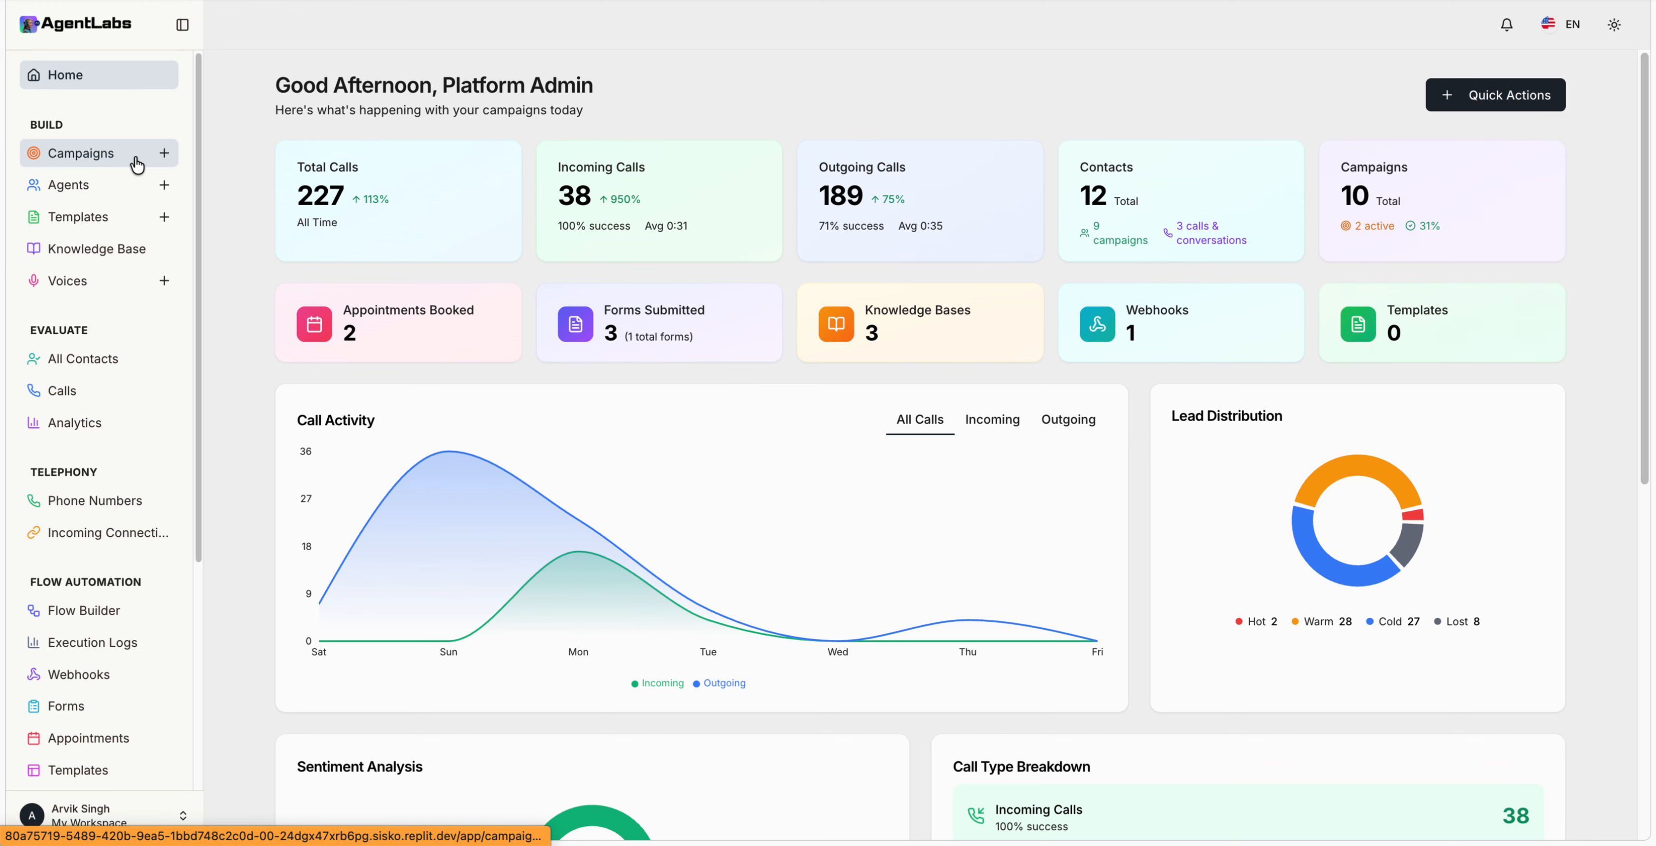
Step: Postpone the phone-number prompt and start a new Incoming agent from the AI Agents list
{"action": "left_click", "coordinate": [108, 165]}
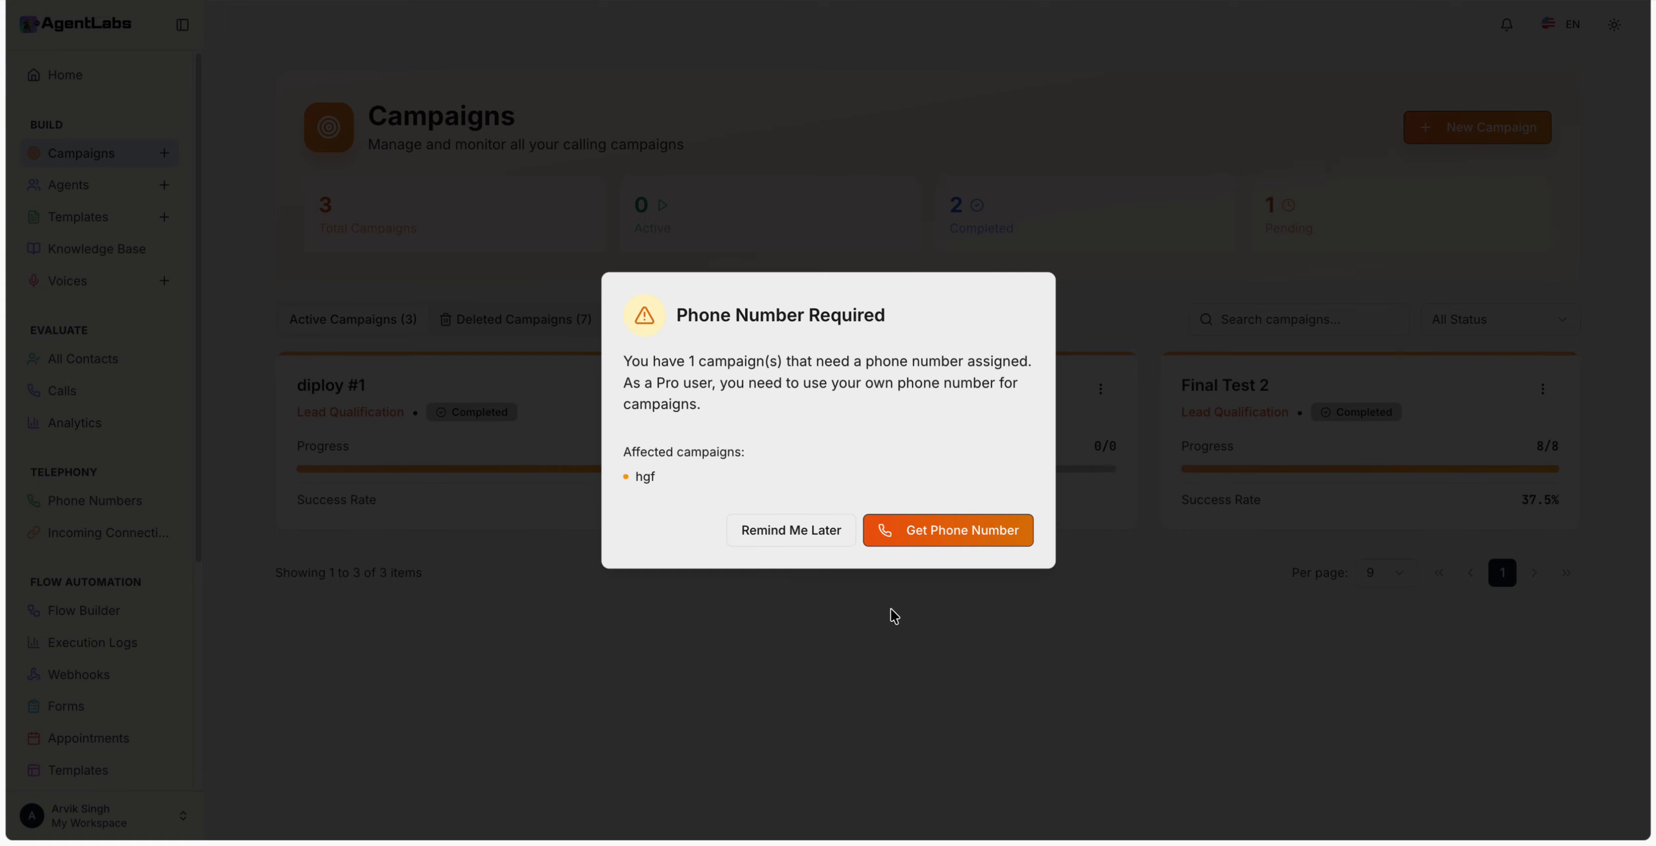
{"action": "left_click", "coordinate": [788, 538]}
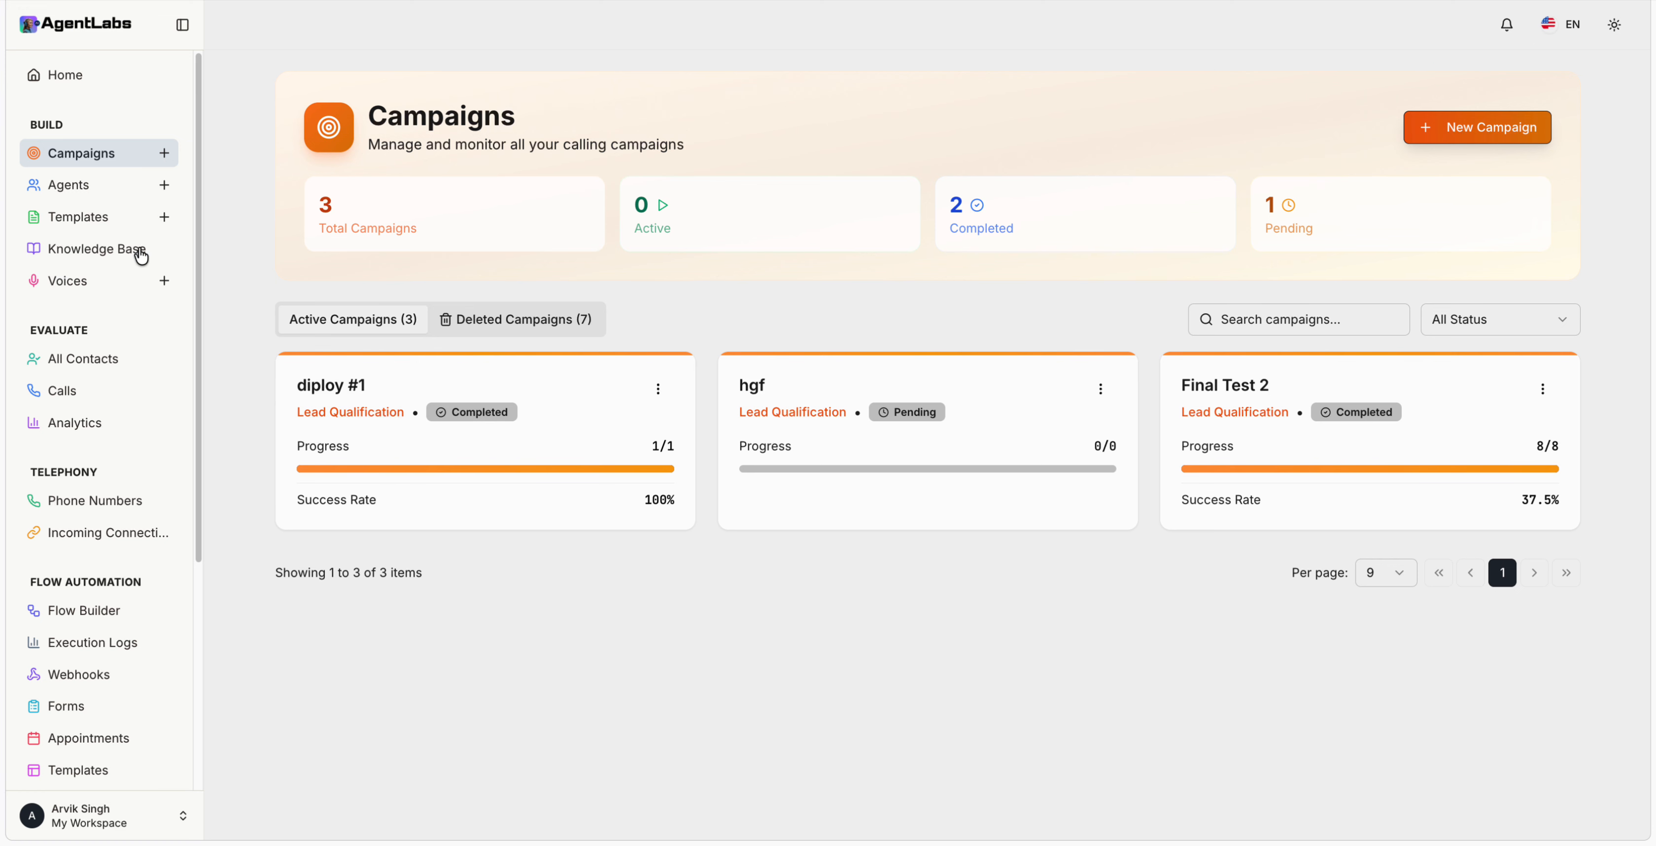
{"action": "left_click", "coordinate": [138, 186]}
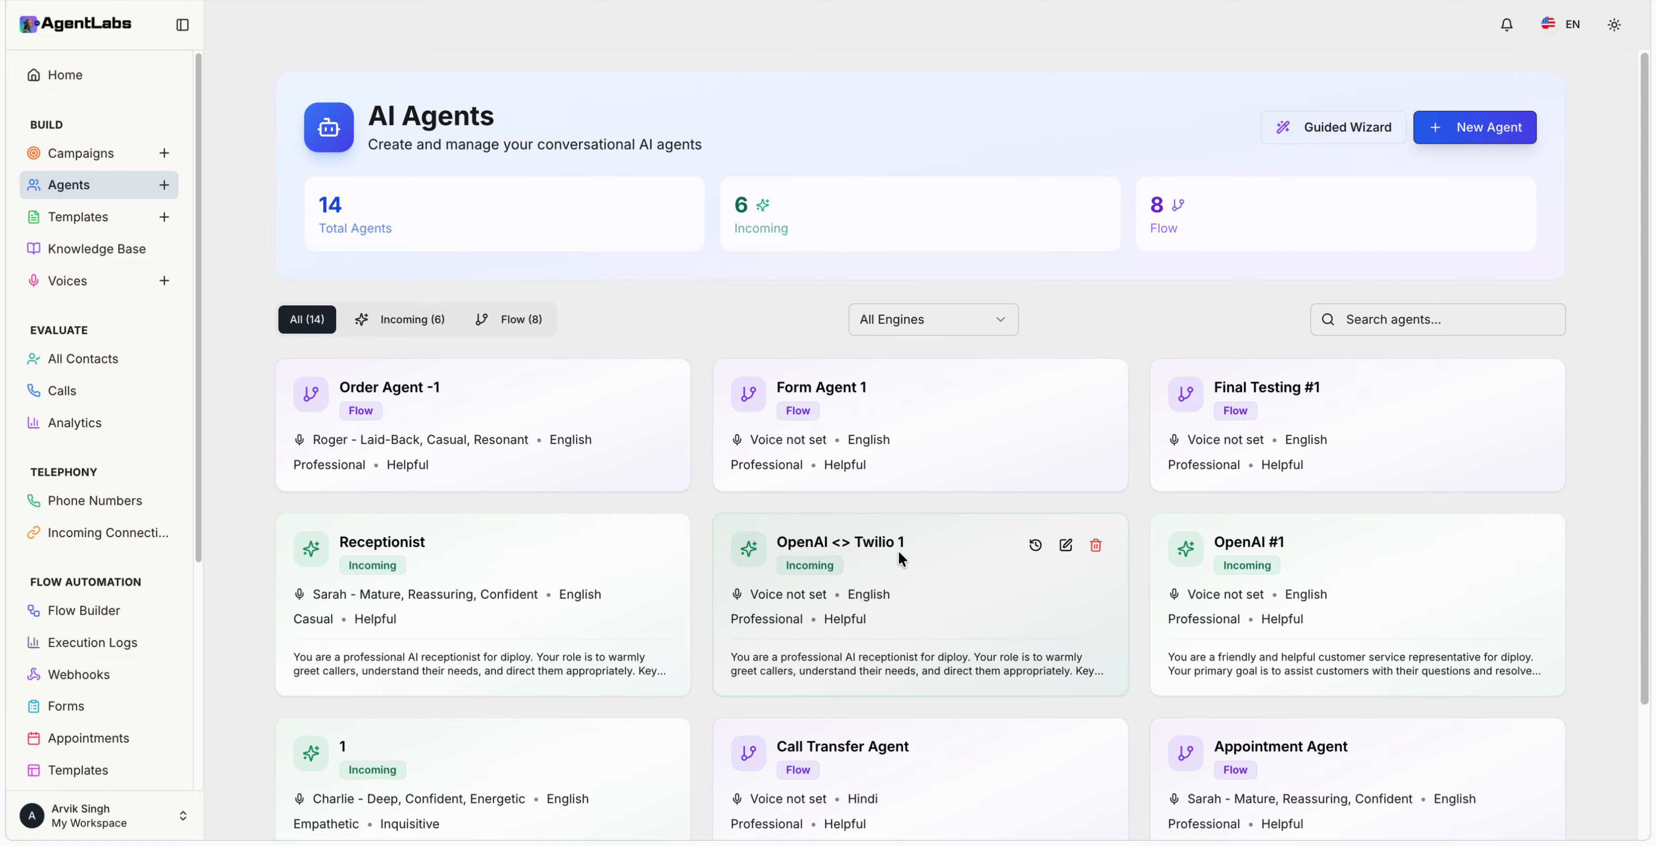
{"action": "left_click", "coordinate": [1447, 142]}
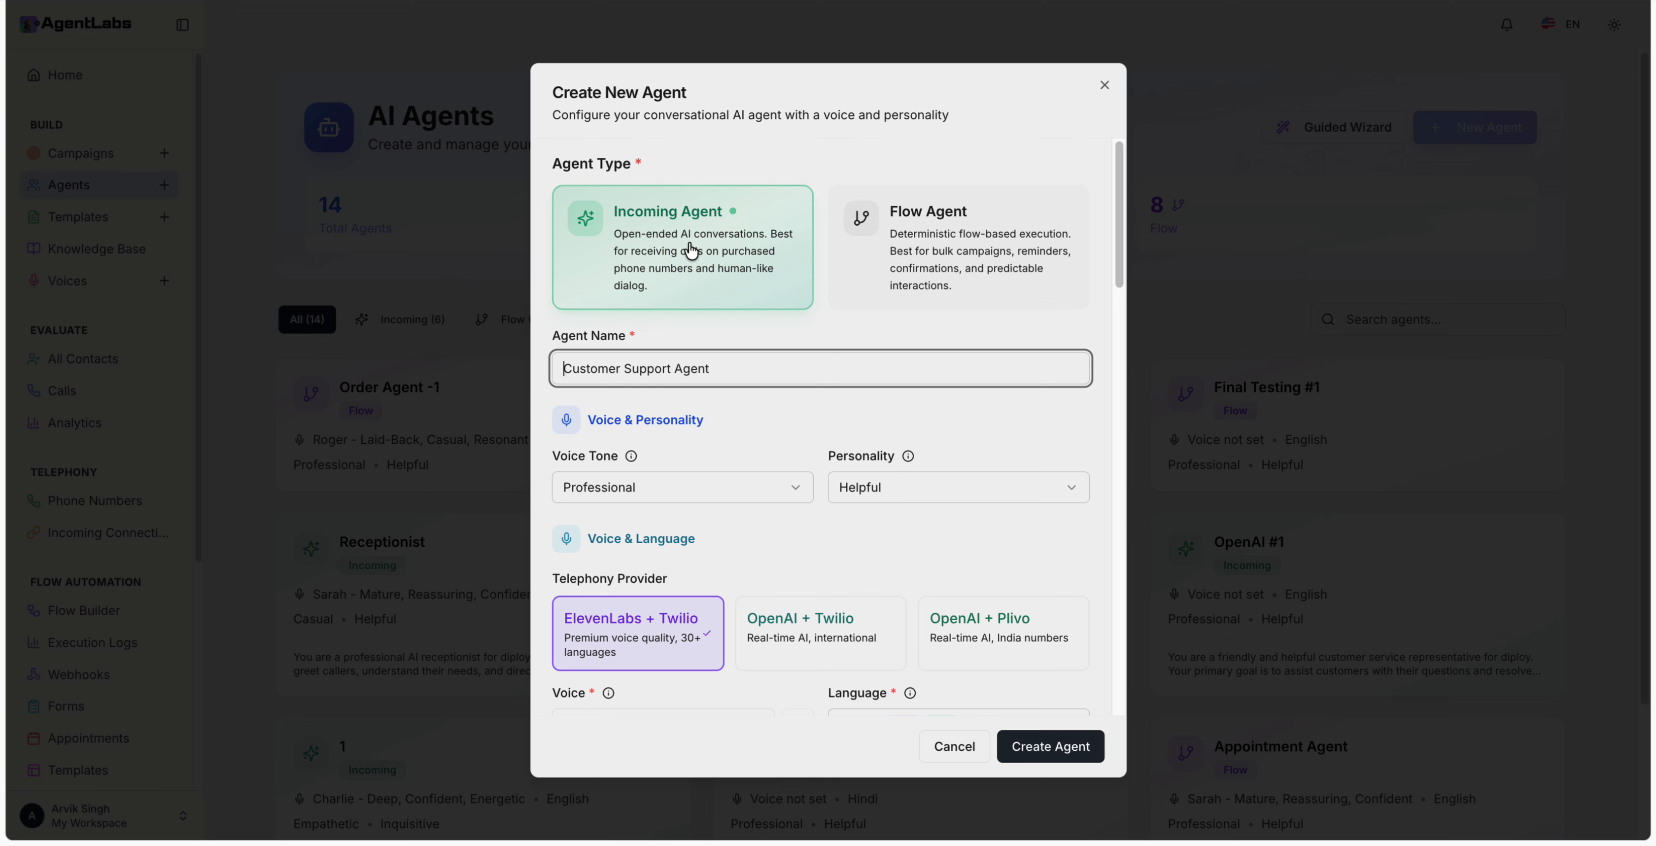
Step: Keep Incoming Agent as the type and rename the agent from Customer Support Agent to IC-1
{"action": "left_click", "coordinate": [932, 244]}
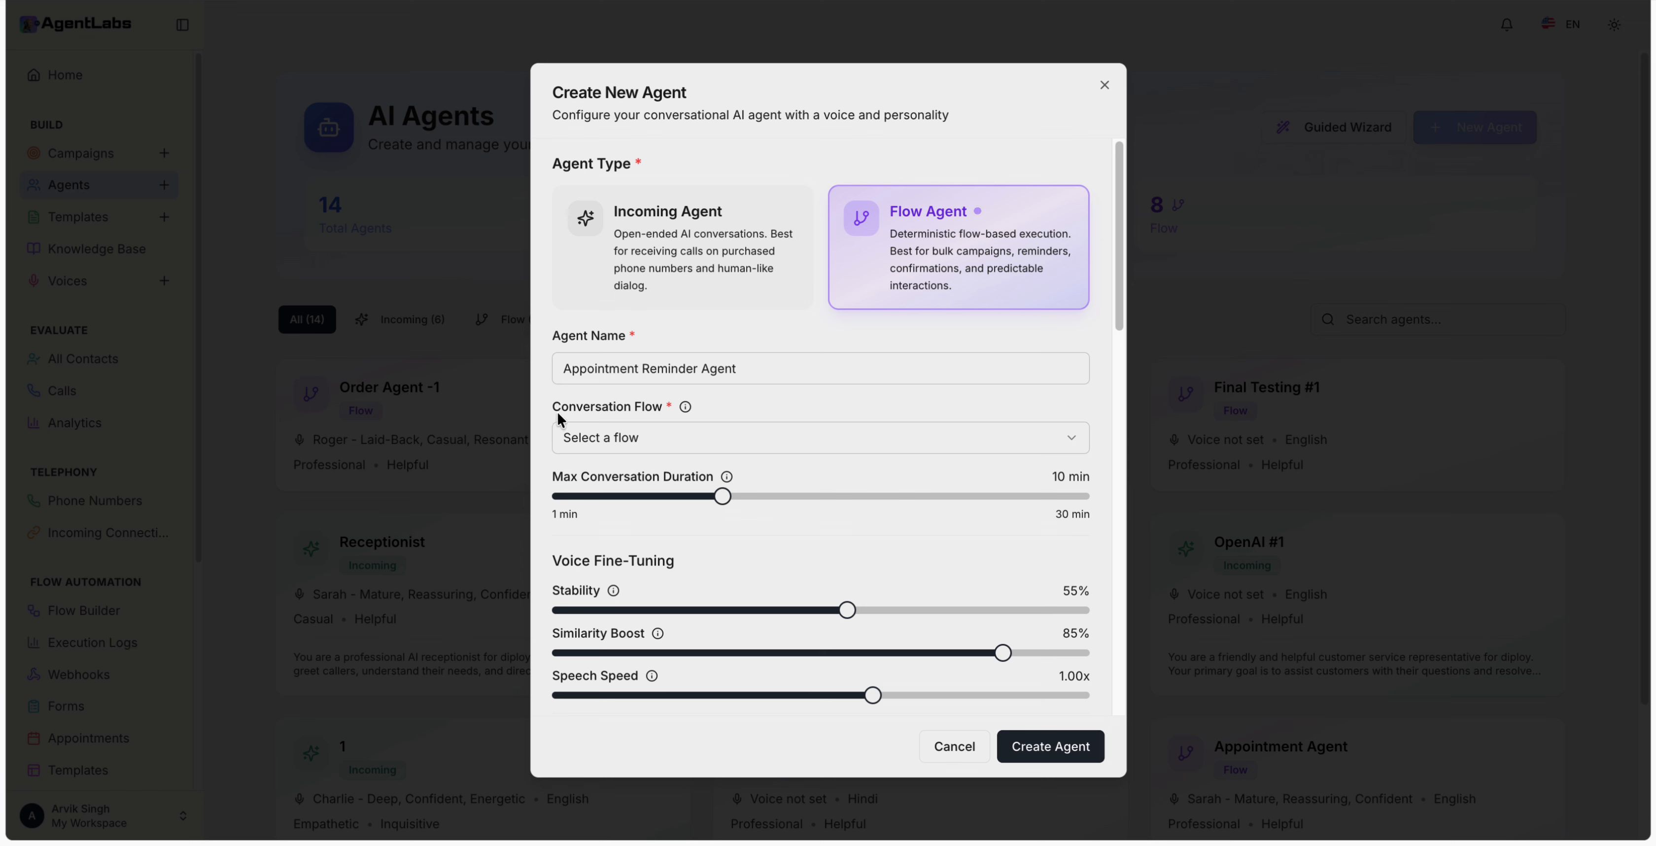
{"action": "left_click", "coordinate": [676, 282]}
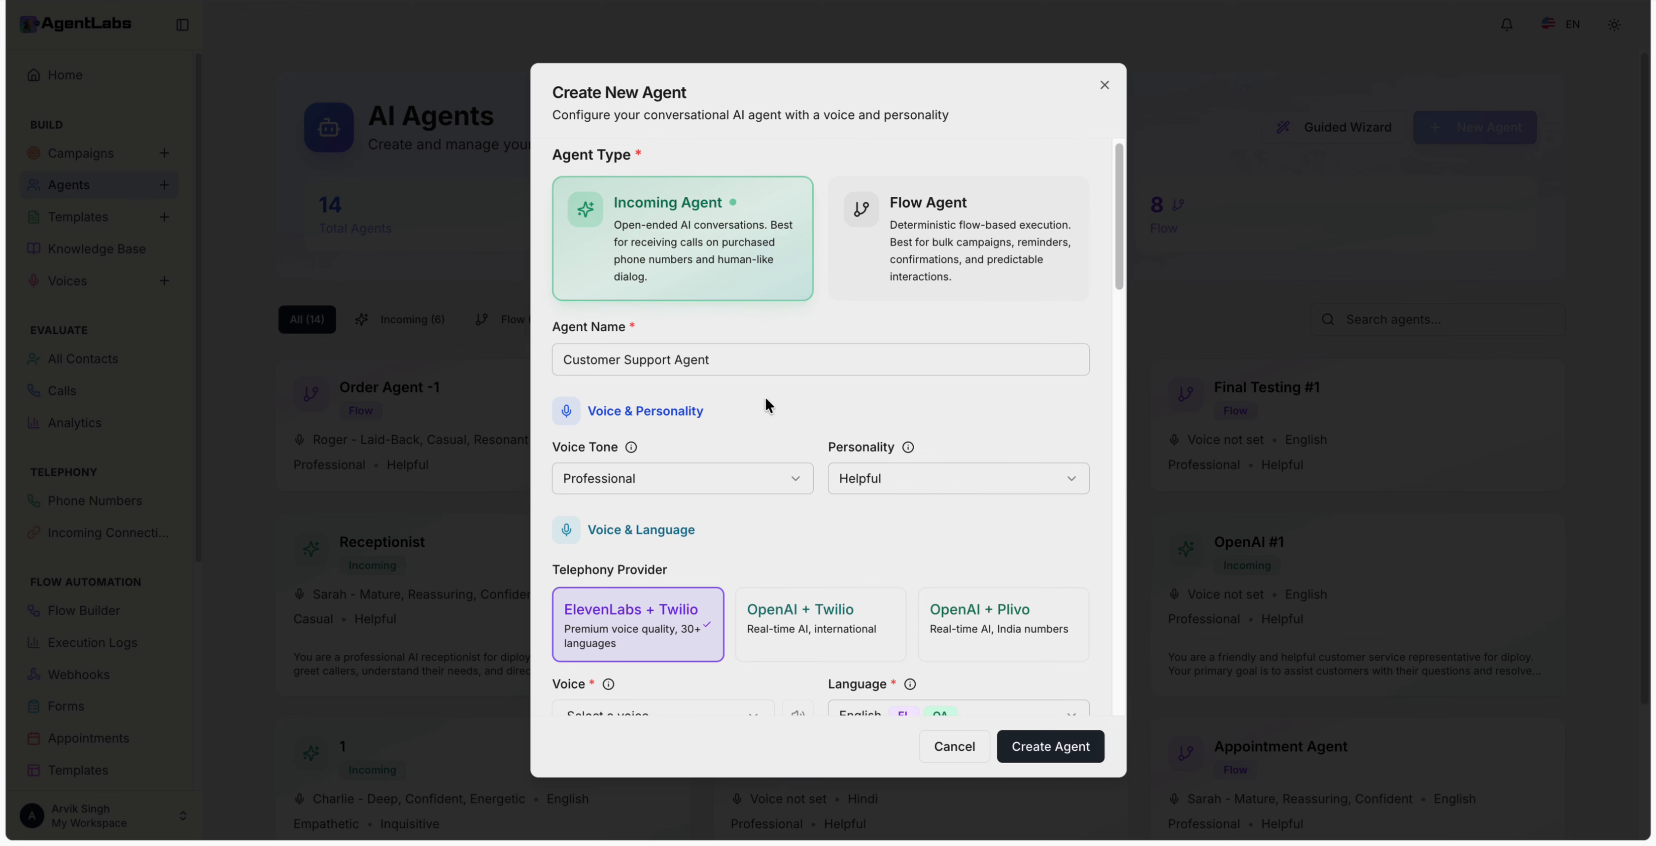
{"action": "scroll", "coordinate": [765, 396], "scroll_direction": "down", "scroll_amount": 1}
{"action": "left_click", "coordinate": [733, 304]}
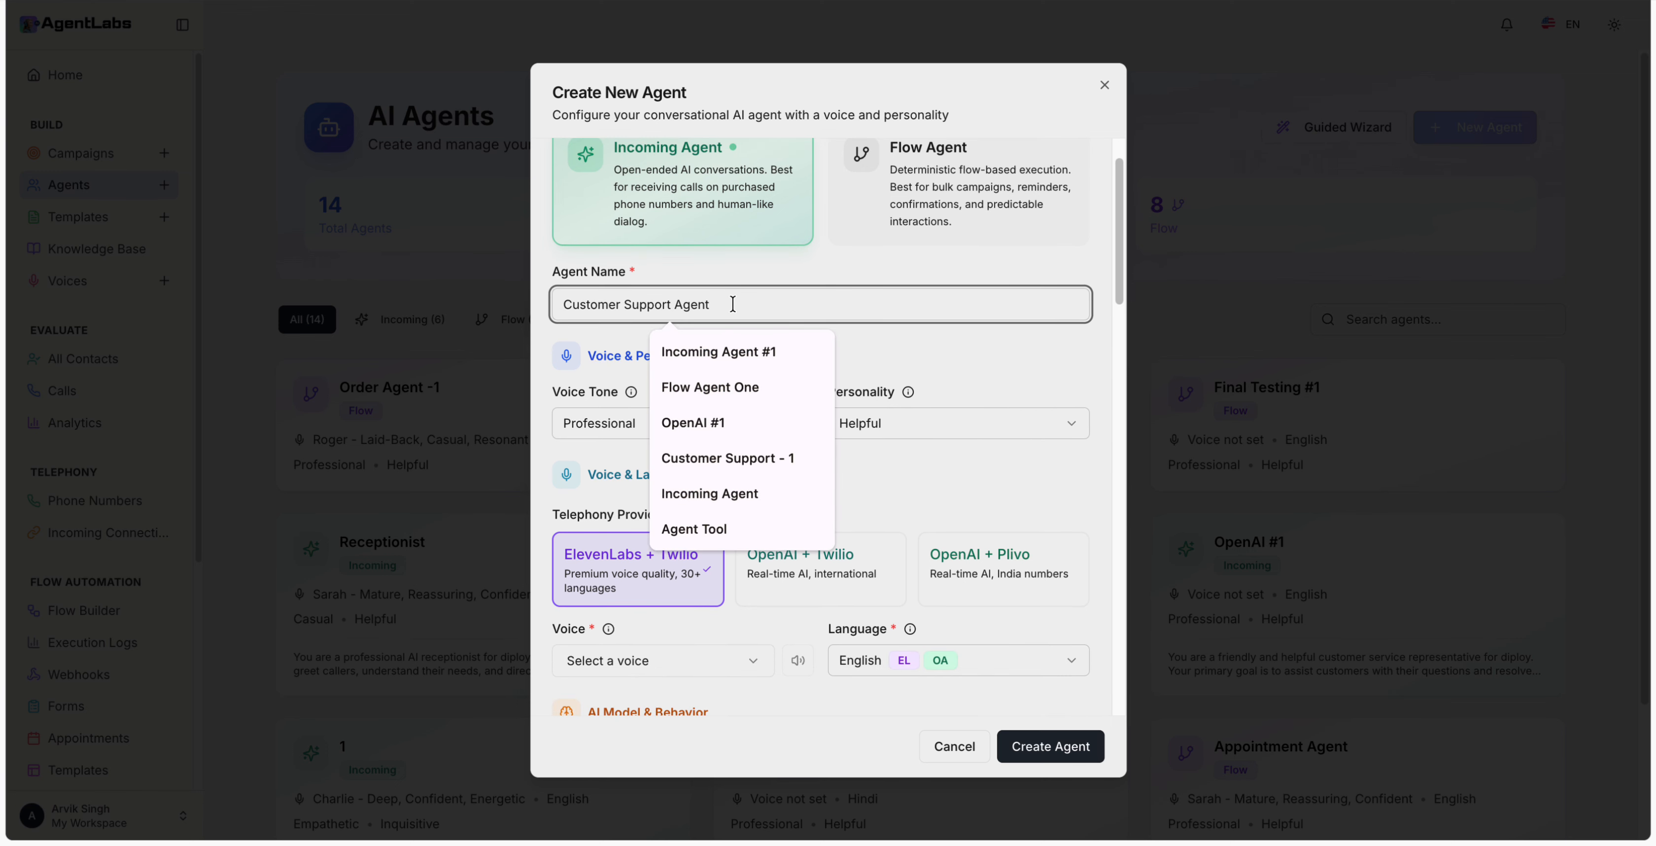
{"action": "key", "text": "ctrl+a"}
{"action": "type", "text": "IC-"}
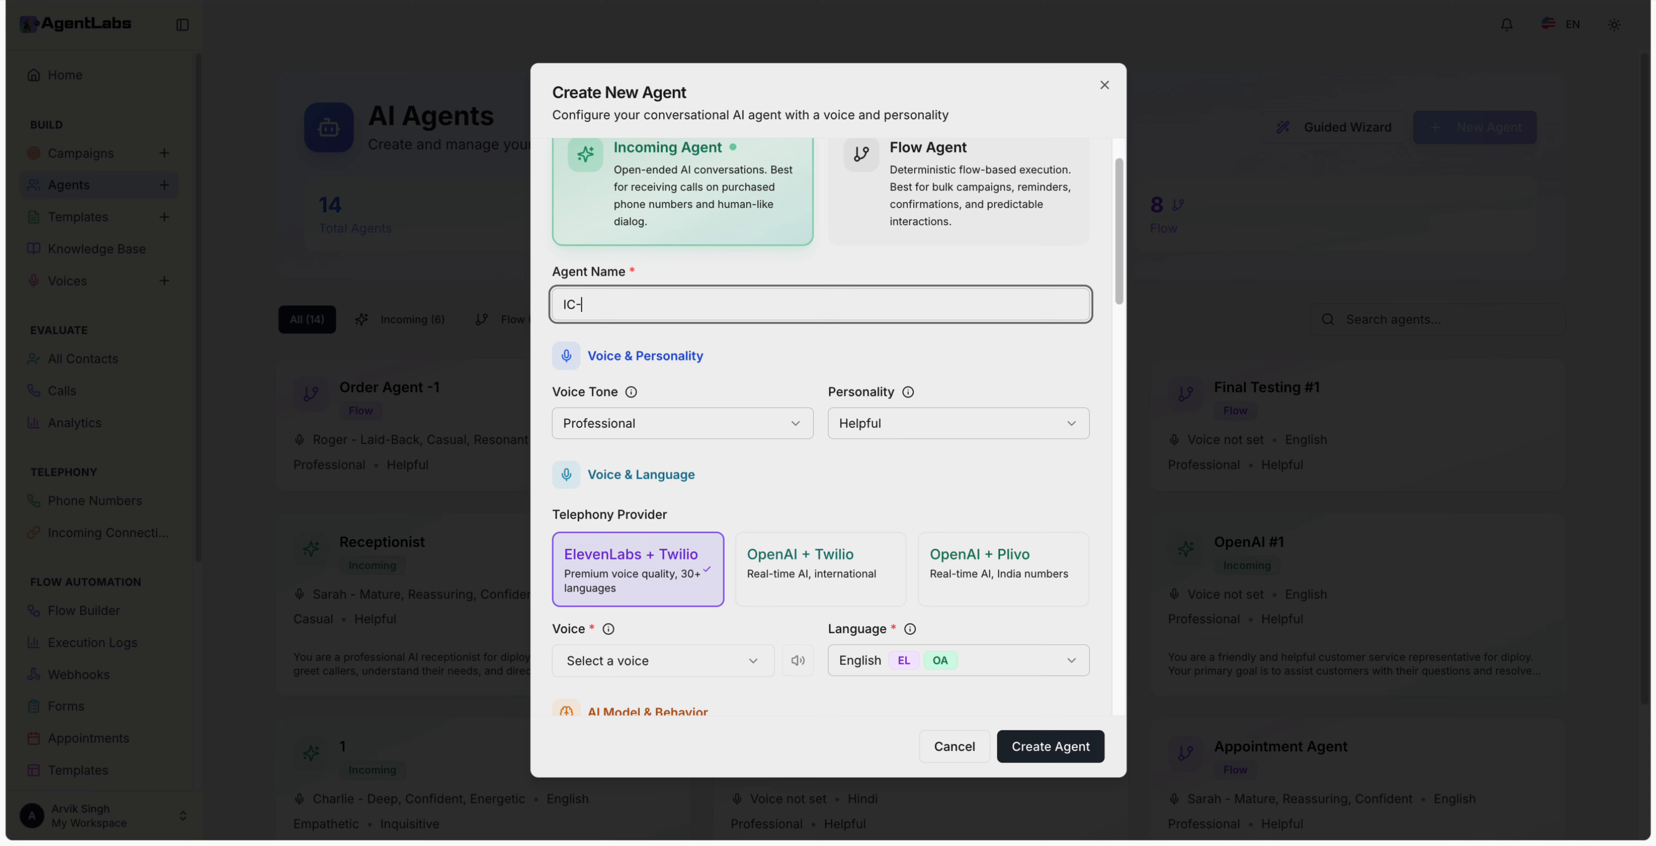
{"action": "type", "text": "1"}
{"action": "scroll", "coordinate": [742, 361], "scroll_direction": "down", "scroll_amount": 1}
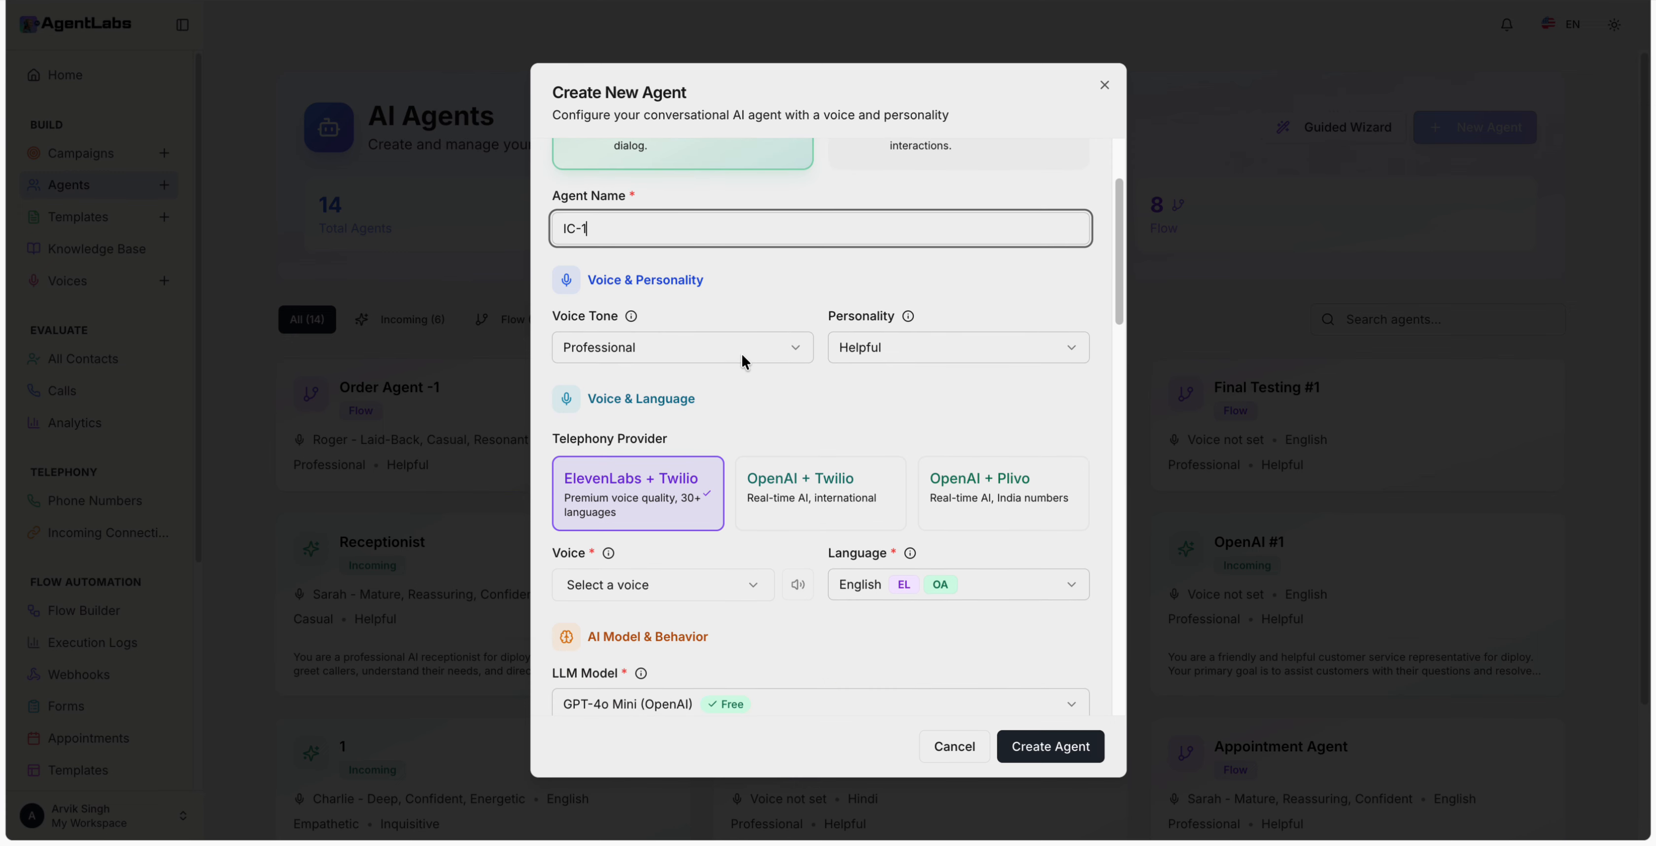
Step: Keep the Professional voice tone and Helpful personality
{"action": "left_click", "coordinate": [619, 351]}
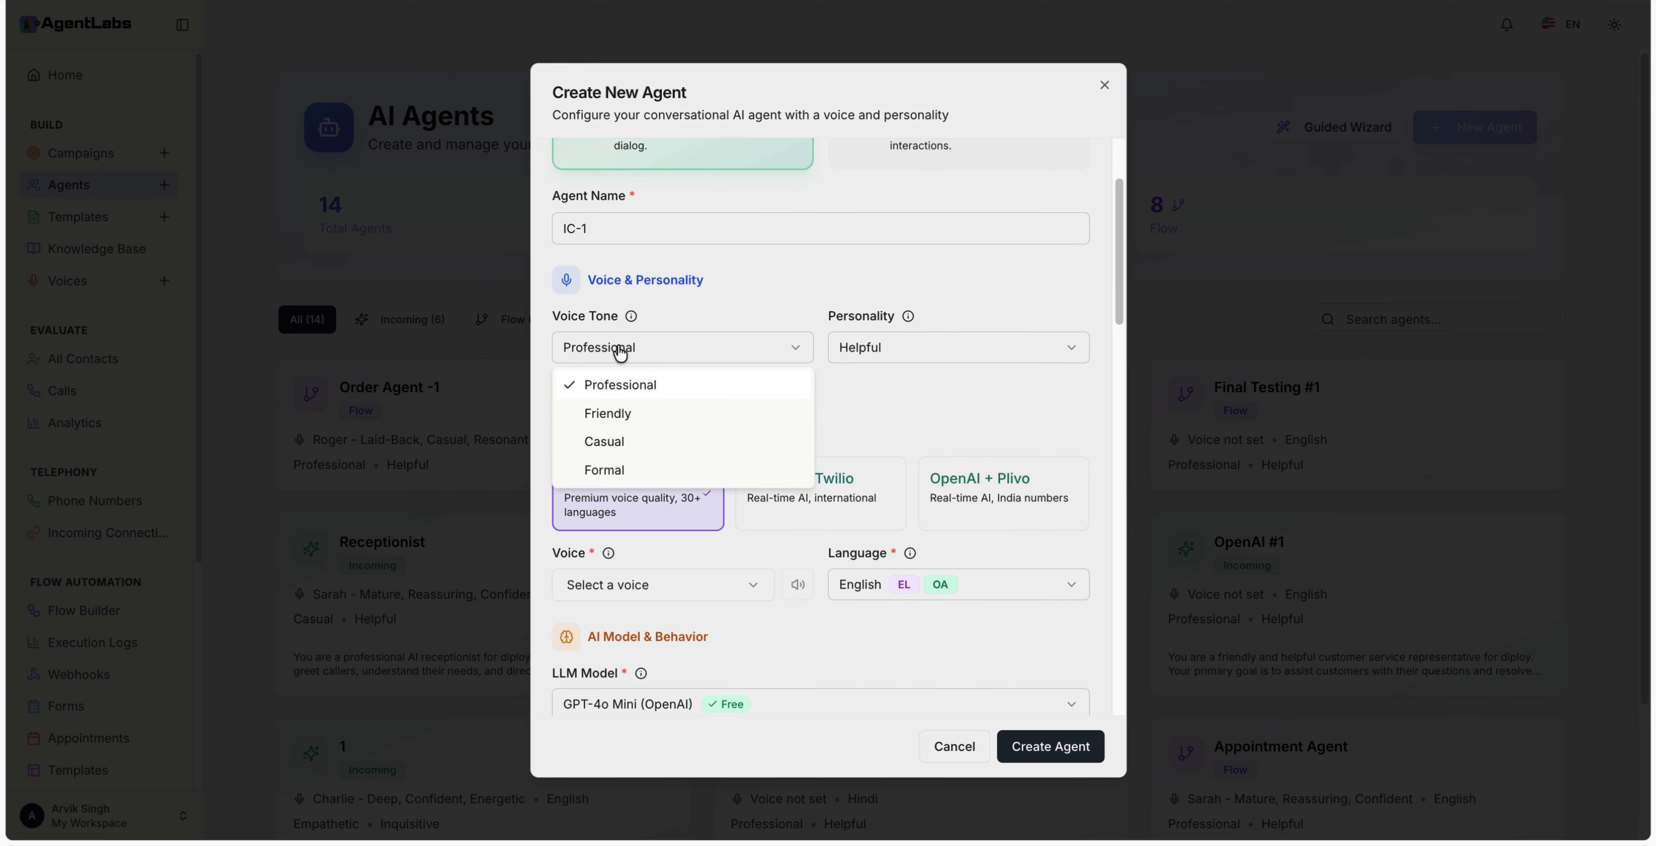
{"action": "left_click", "coordinate": [869, 411]}
{"action": "left_click", "coordinate": [880, 359]}
{"action": "left_click", "coordinate": [823, 378]}
{"action": "scroll", "coordinate": [820, 378], "scroll_direction": "down", "scroll_amount": 2}
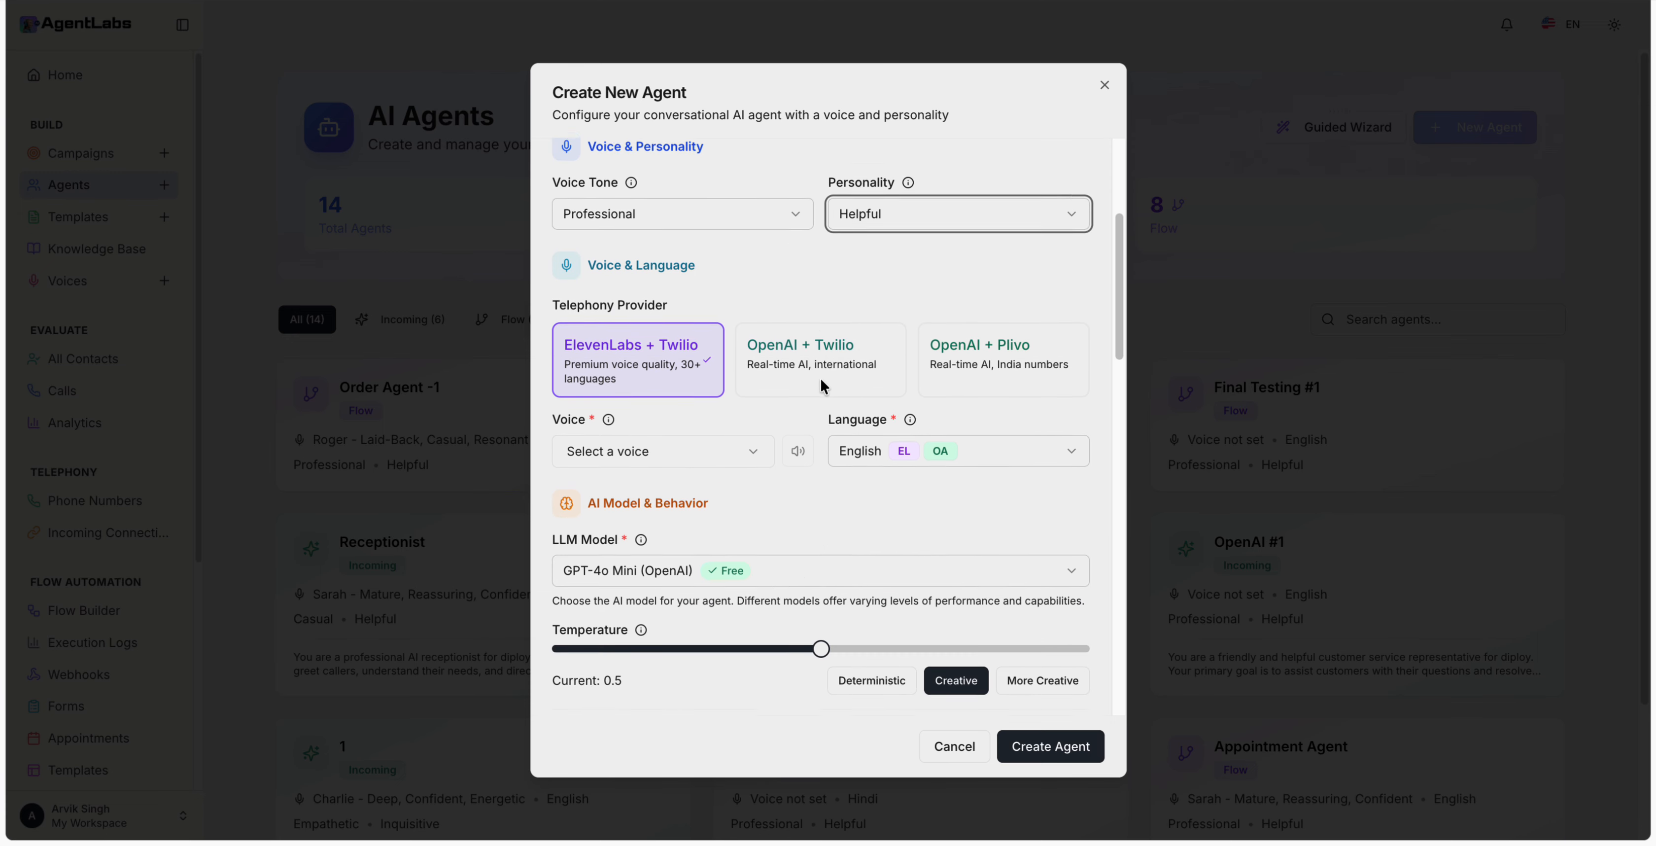
{"action": "scroll", "coordinate": [821, 380], "scroll_direction": "down", "scroll_amount": 1}
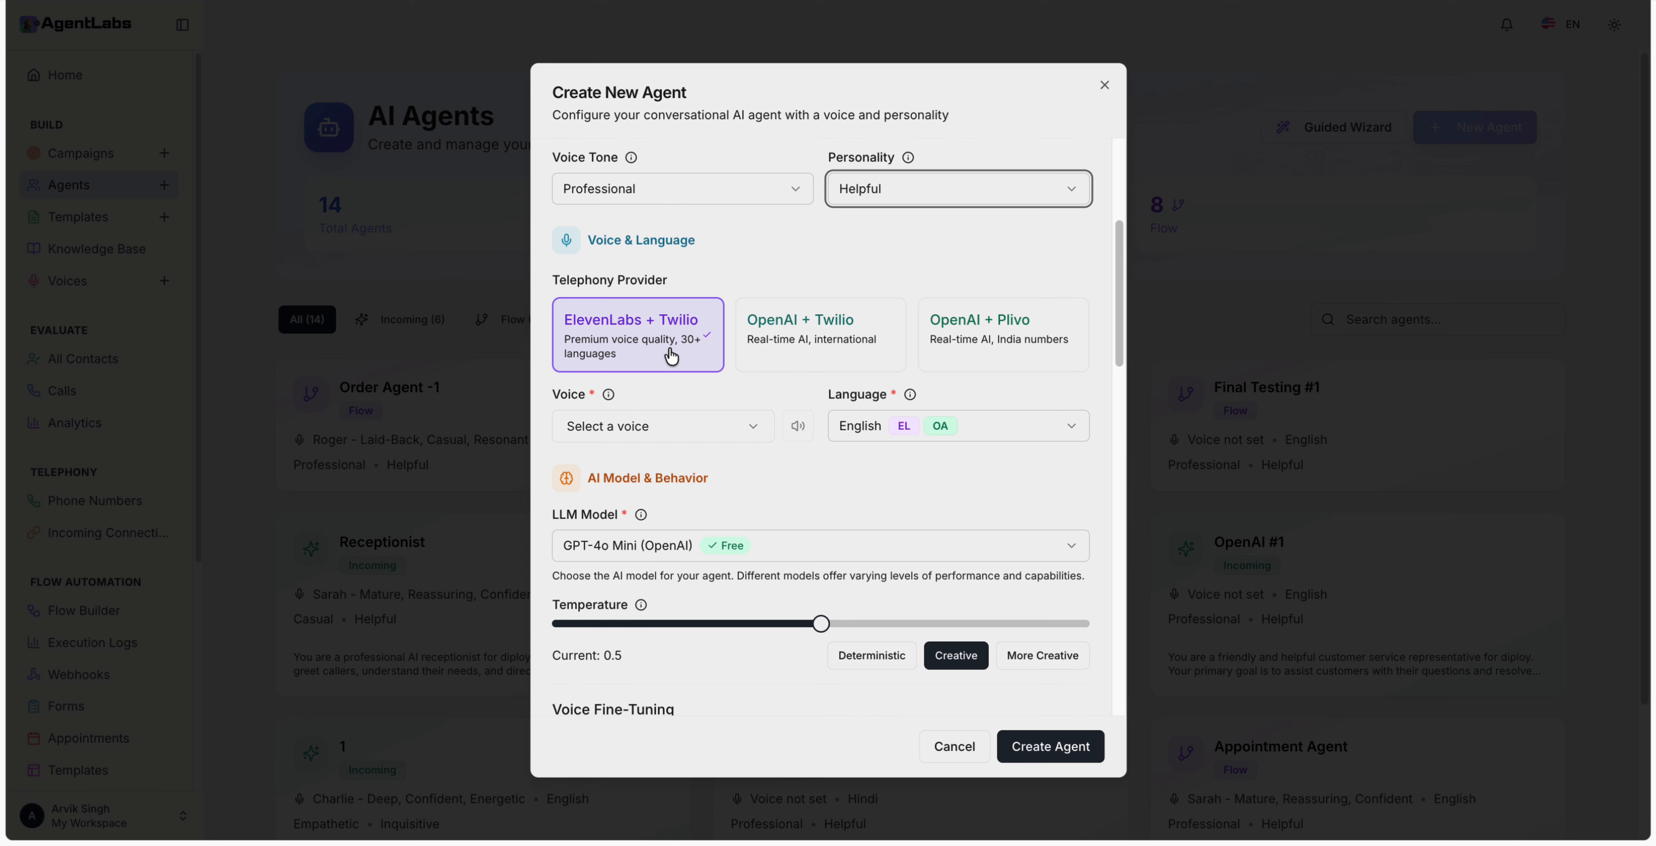
Step: Choose OpenAI + Twilio as the telephony provider after briefly trying OpenAI + Plivo
{"action": "left_click", "coordinate": [834, 351]}
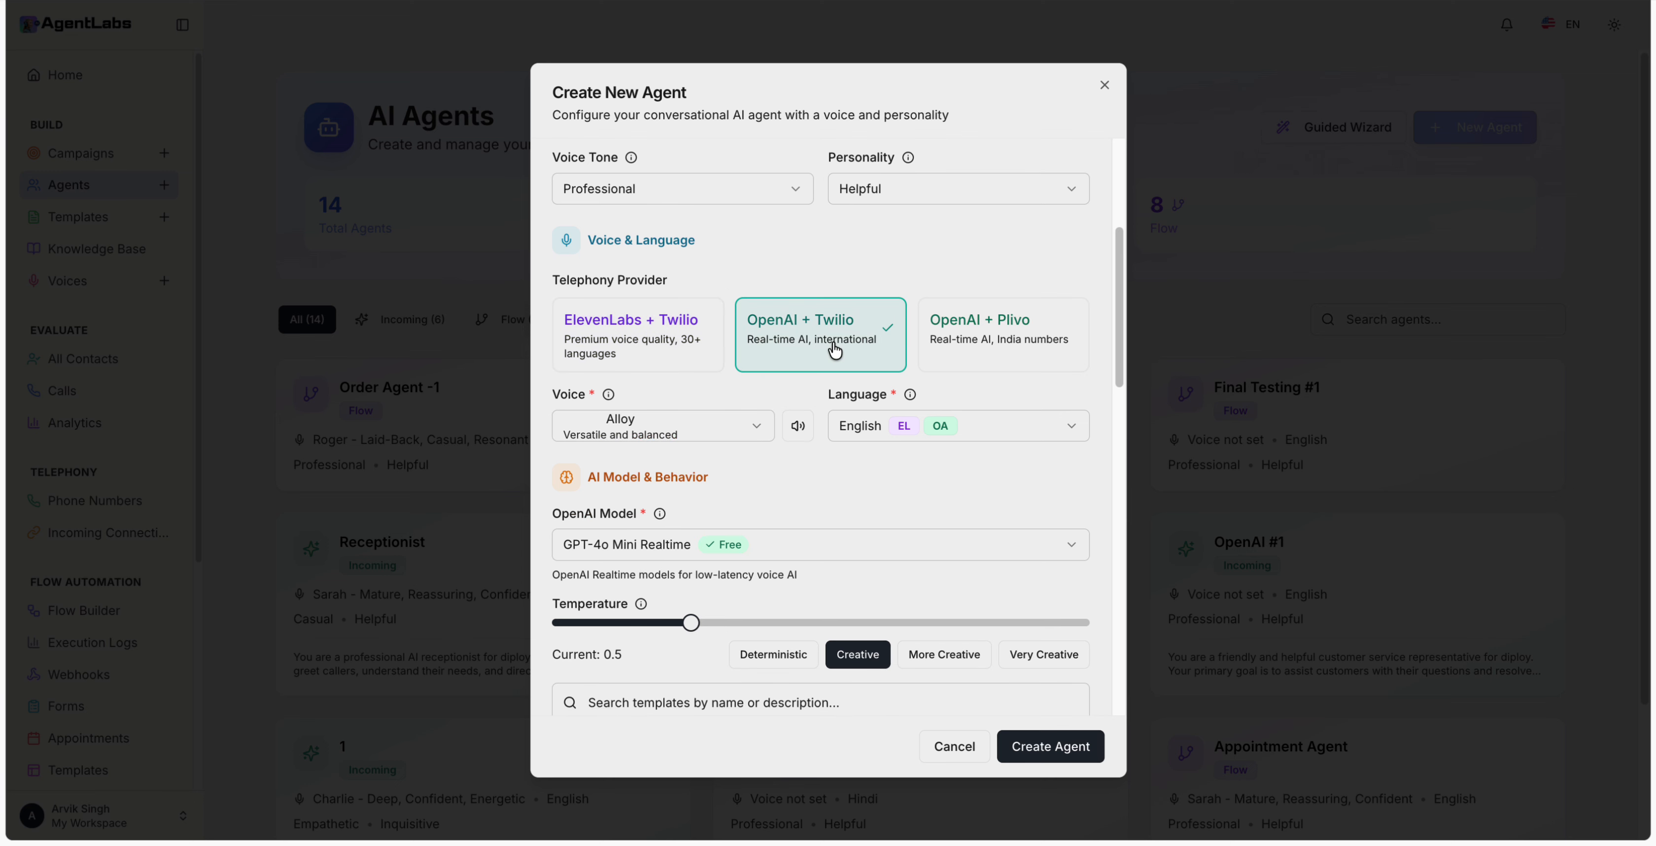
{"action": "left_click", "coordinate": [957, 344]}
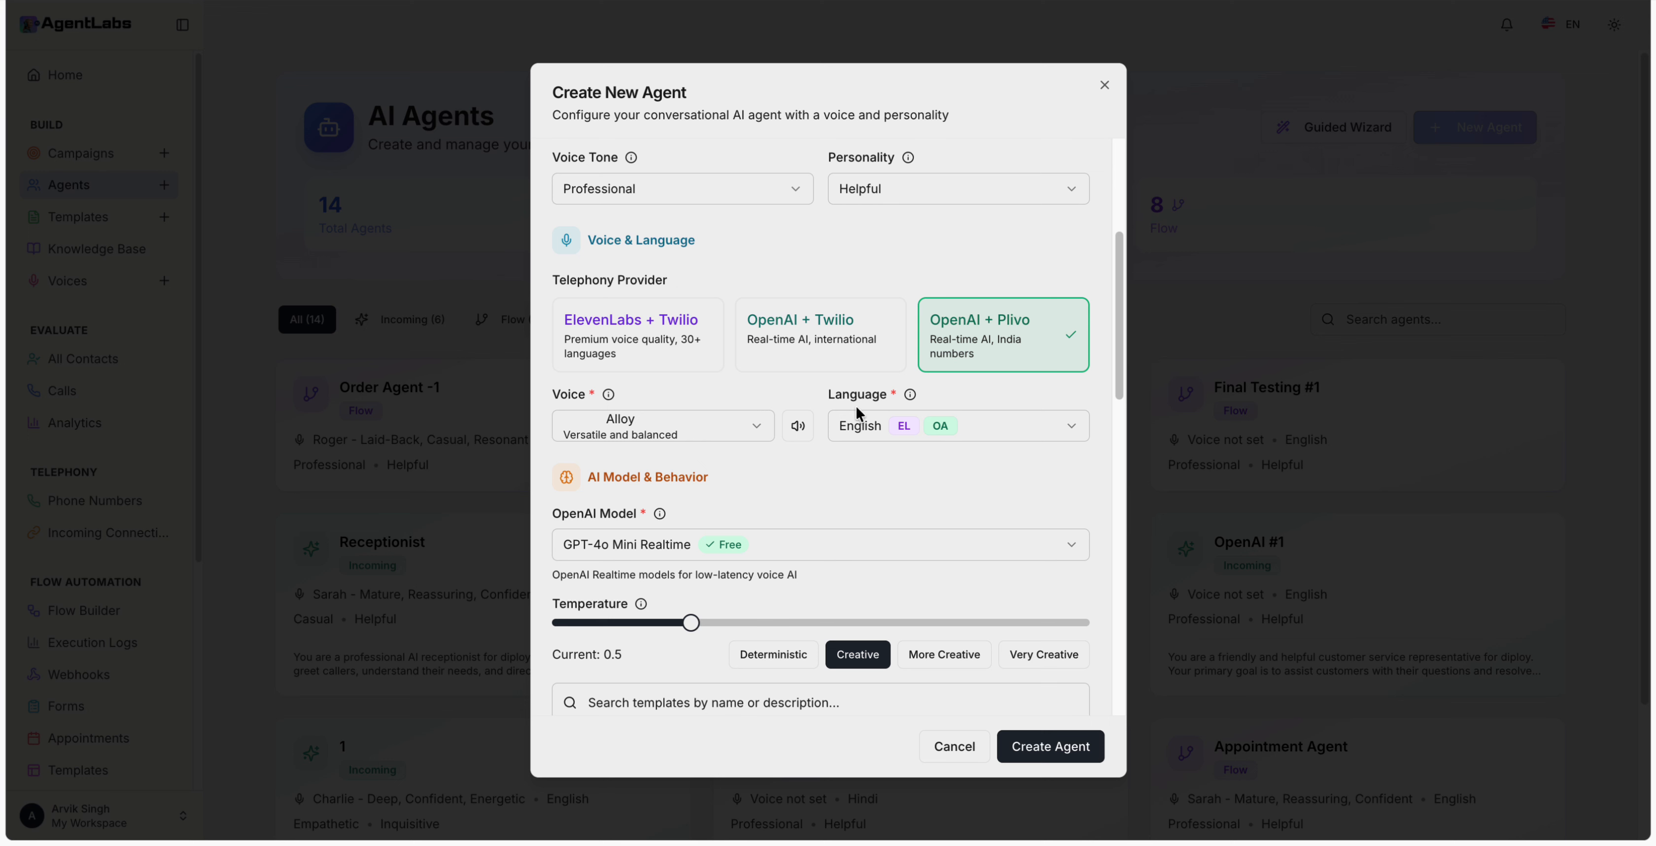
{"action": "left_click", "coordinate": [787, 360]}
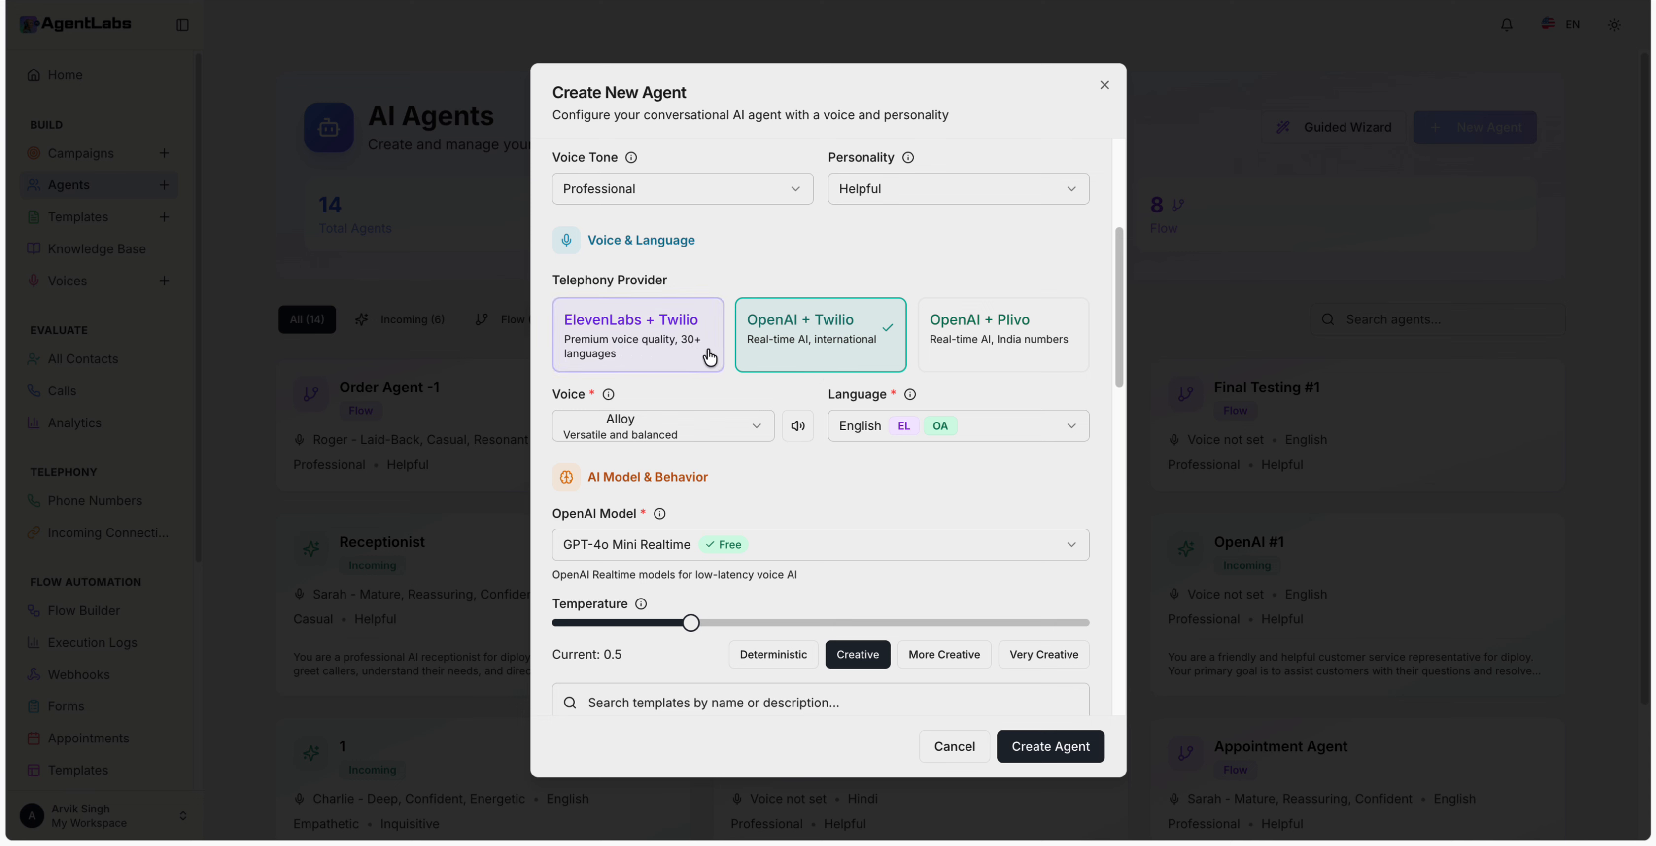
Step: Keep Alloy as the voice and English as the language
{"action": "left_click", "coordinate": [714, 434]}
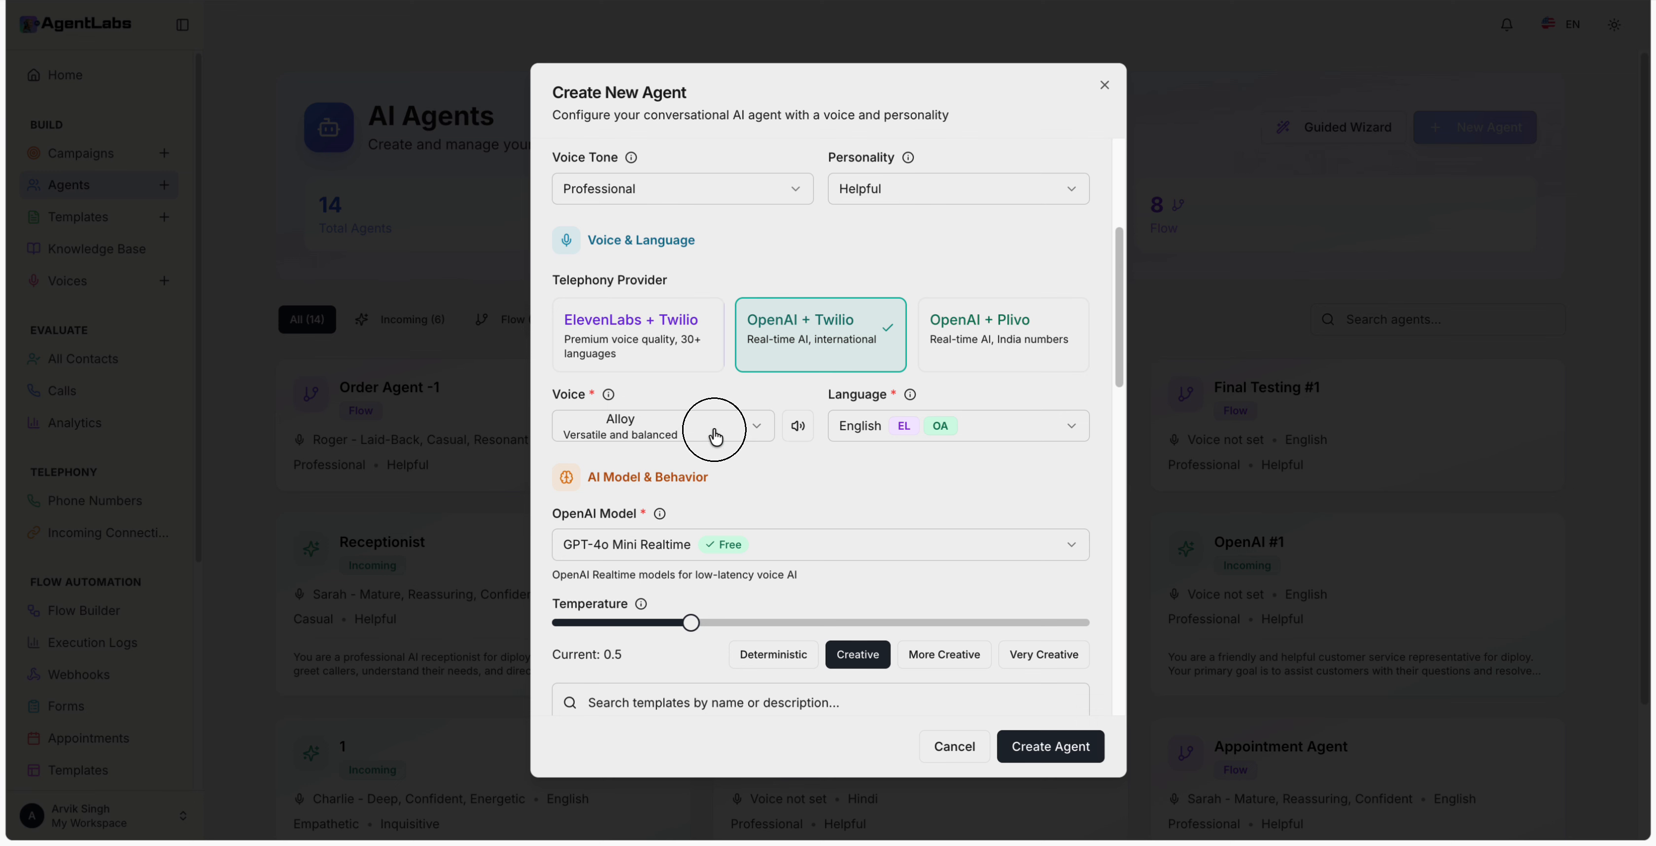
{"action": "left_click", "coordinate": [865, 472]}
{"action": "left_click", "coordinate": [953, 439]}
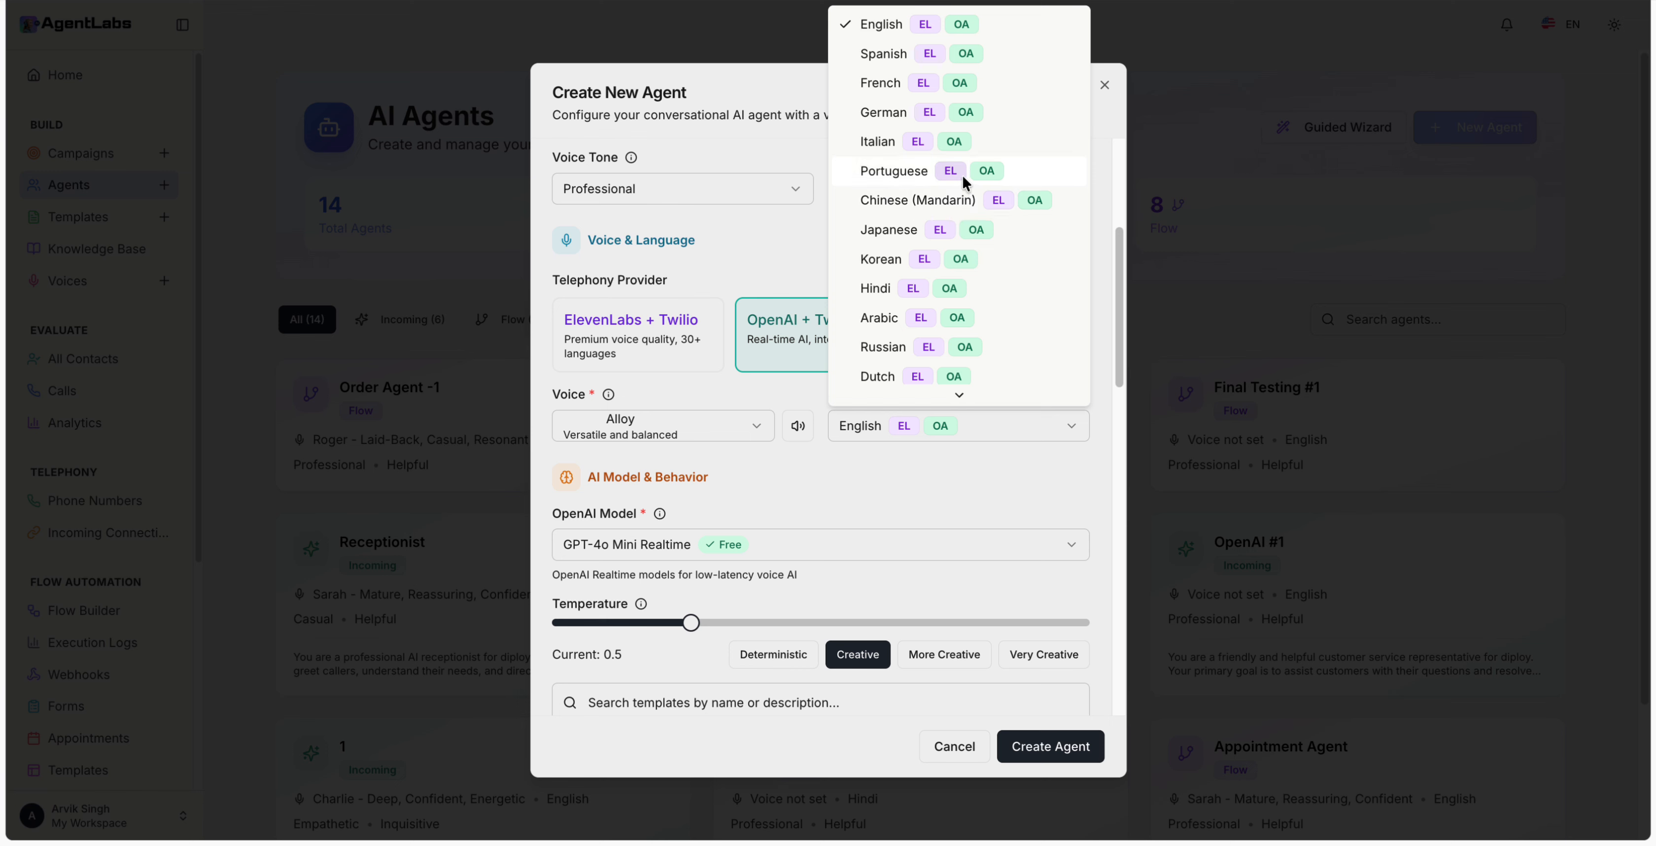
{"action": "scroll", "coordinate": [963, 175], "scroll_direction": "down", "scroll_amount": 10}
{"action": "scroll", "coordinate": [956, 205], "scroll_direction": "down", "scroll_amount": 5}
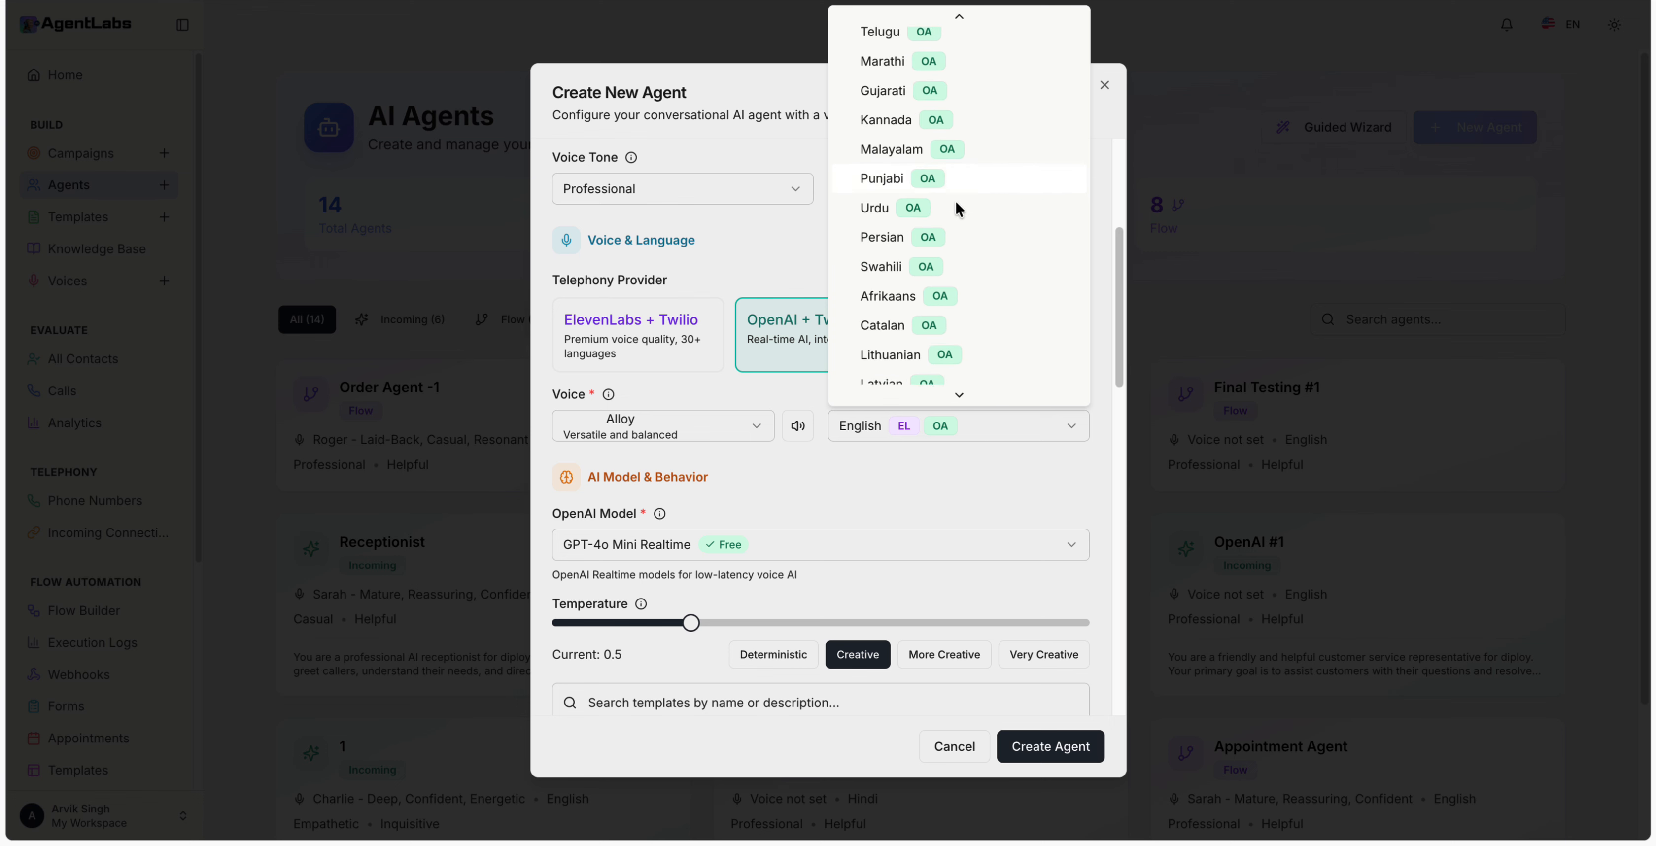
{"action": "scroll", "coordinate": [959, 251], "scroll_direction": "up", "scroll_amount": 15}
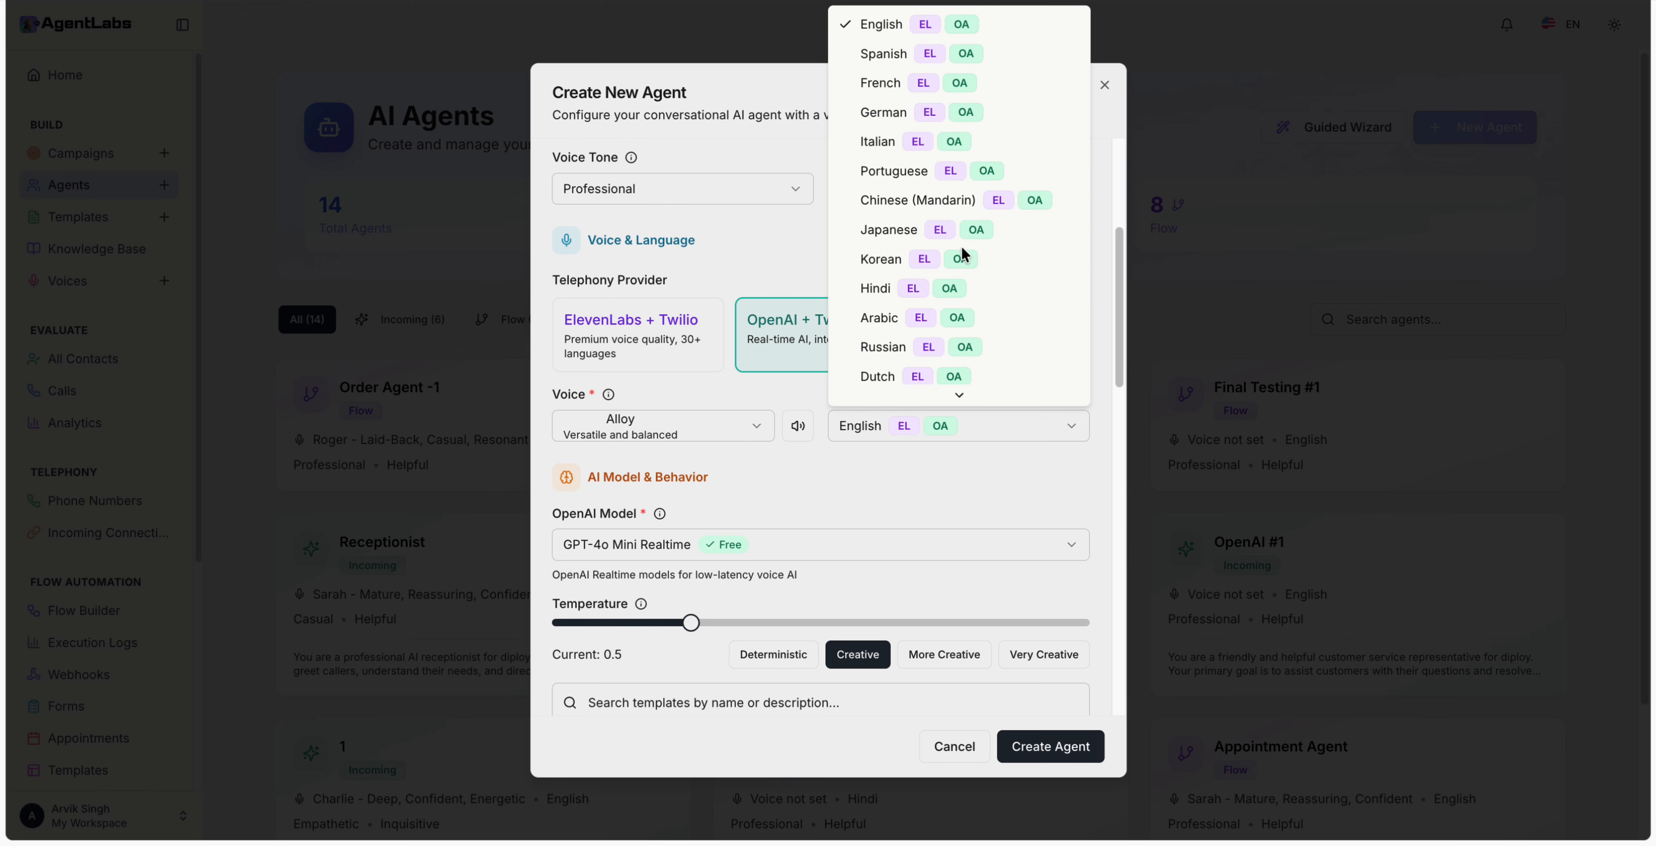
{"action": "left_click", "coordinate": [827, 473]}
{"action": "scroll", "coordinate": [825, 476], "scroll_direction": "down", "scroll_amount": 2}
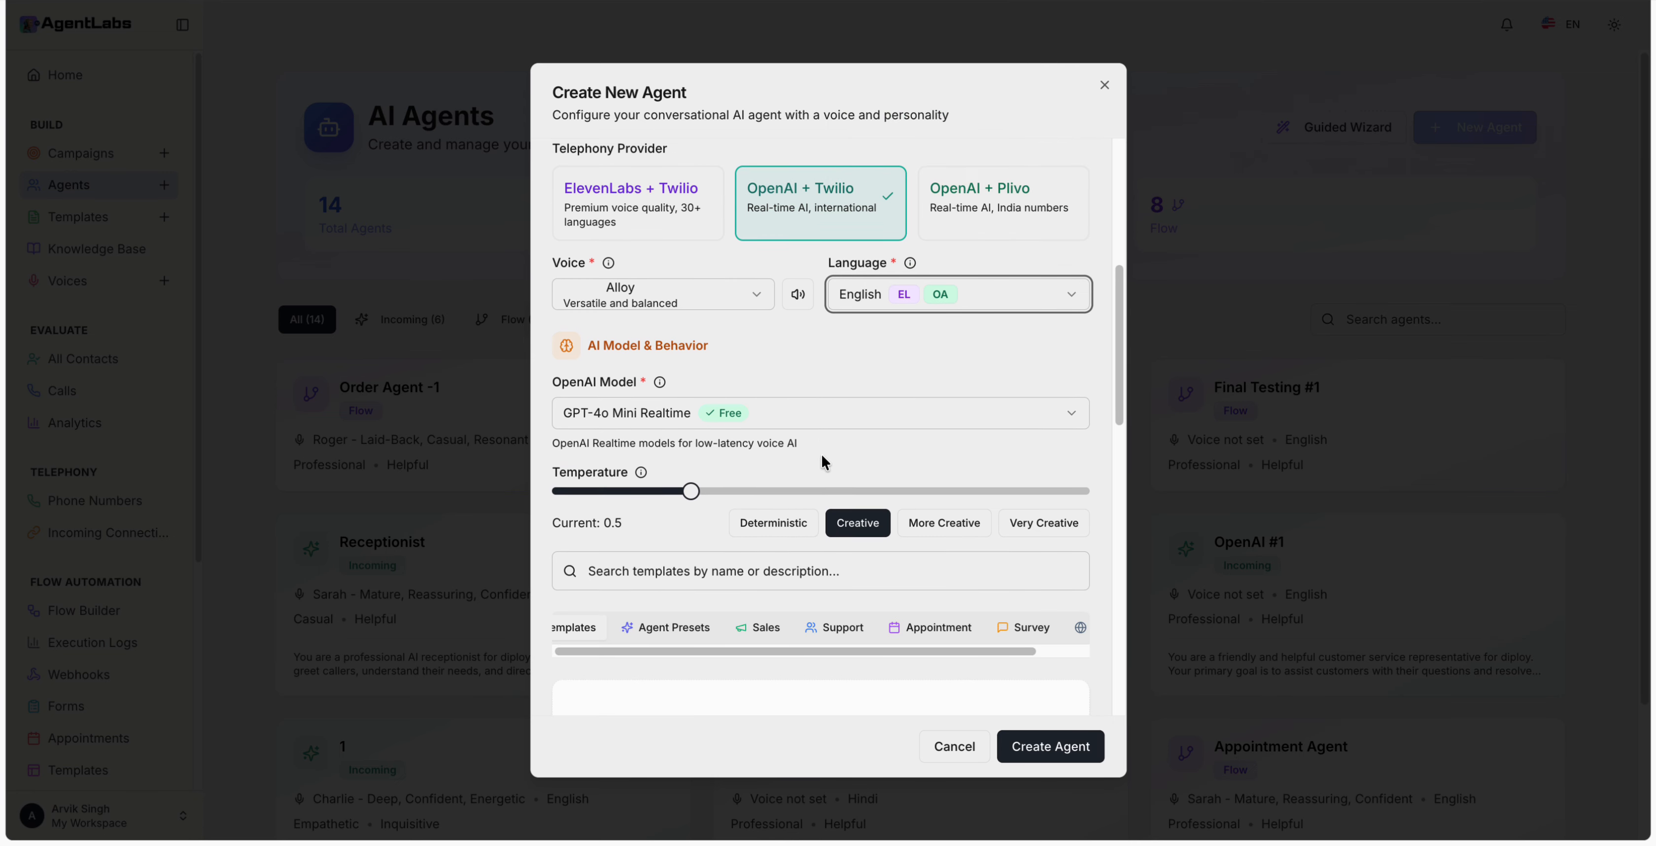
Step: Keep GPT-4o Mini Realtime as the OpenAI model
{"action": "left_click", "coordinate": [805, 421]}
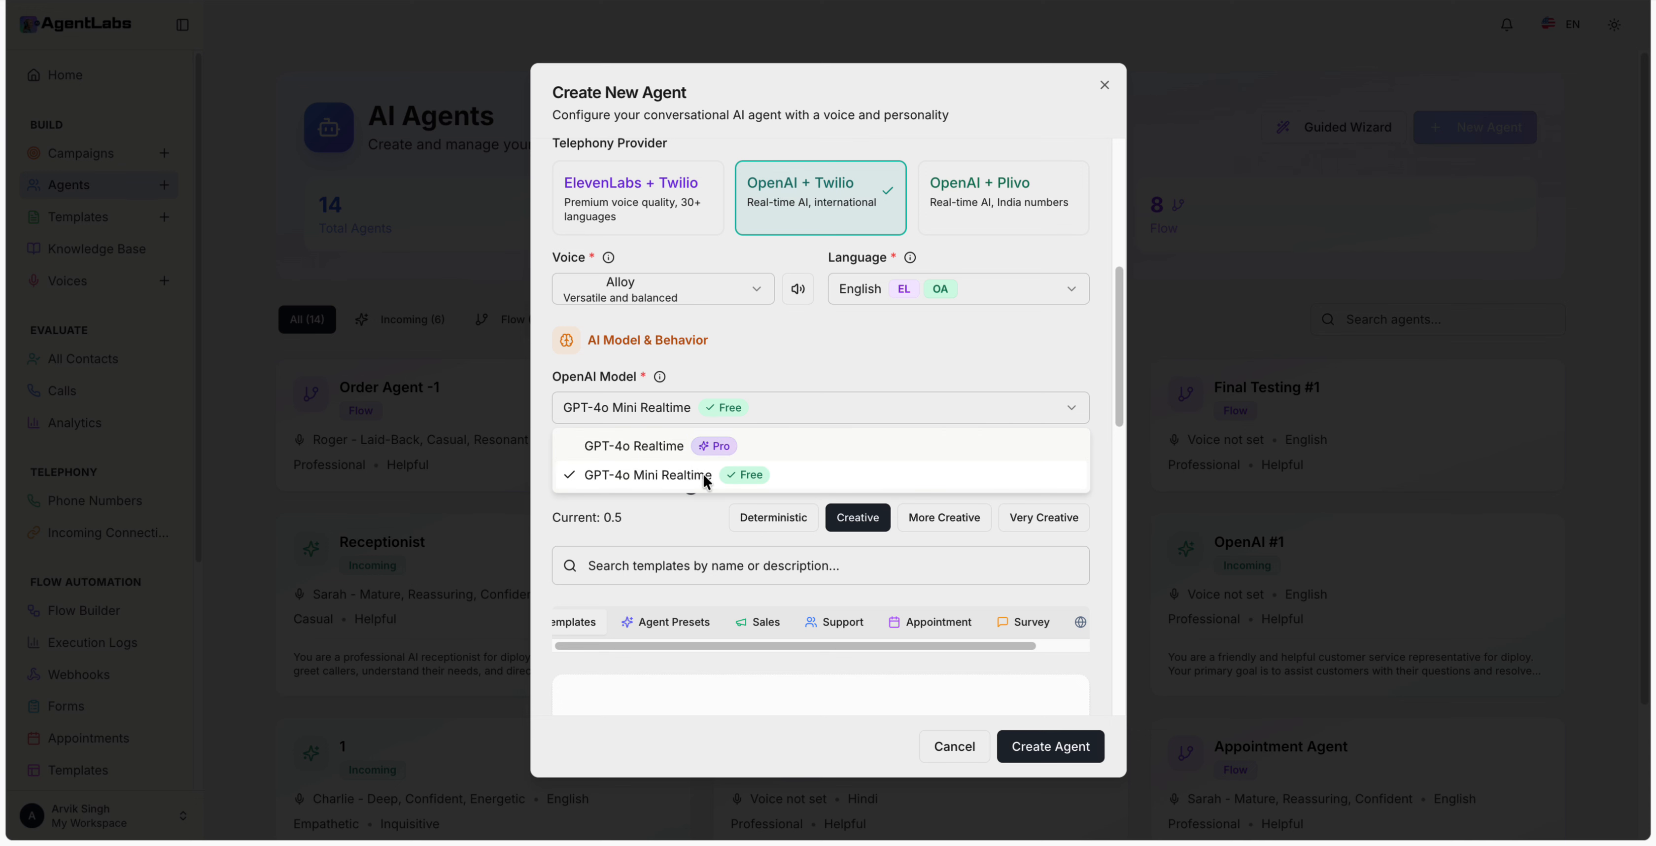
{"action": "left_click", "coordinate": [794, 404]}
{"action": "scroll", "coordinate": [804, 366], "scroll_direction": "down", "scroll_amount": 3}
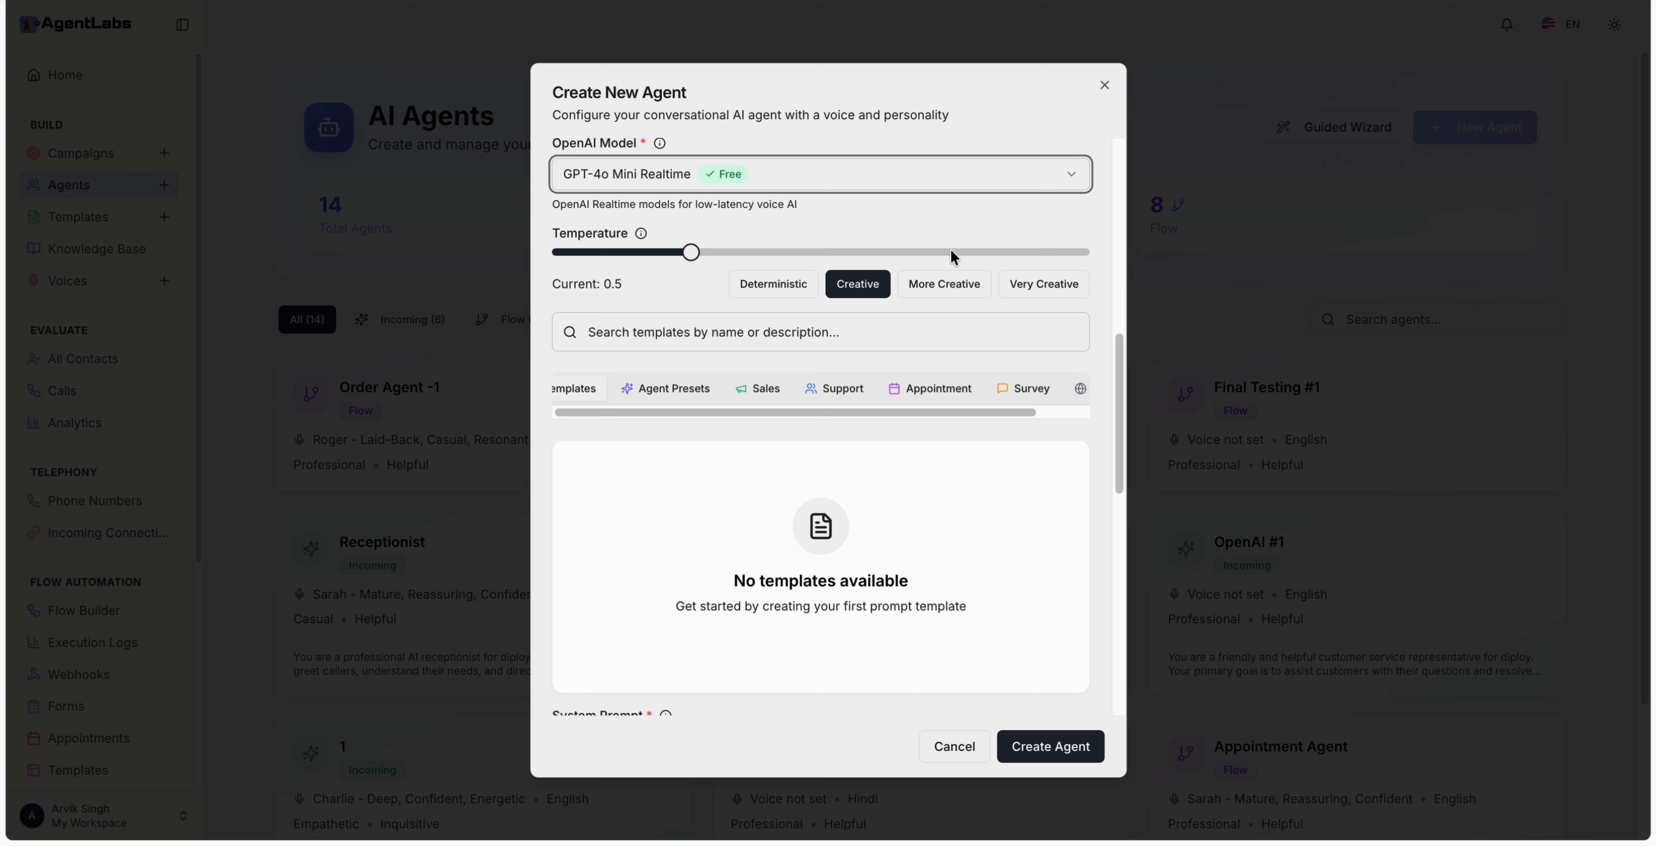
Step: Try several temperature presets, settling on Creative at 0.5
{"action": "mouse_move", "coordinate": [694, 252]}
{"action": "left_mouse_down"}
{"action": "mouse_move", "coordinate": [830, 252]}
{"action": "mouse_move", "coordinate": [720, 252]}
{"action": "left_mouse_up"}
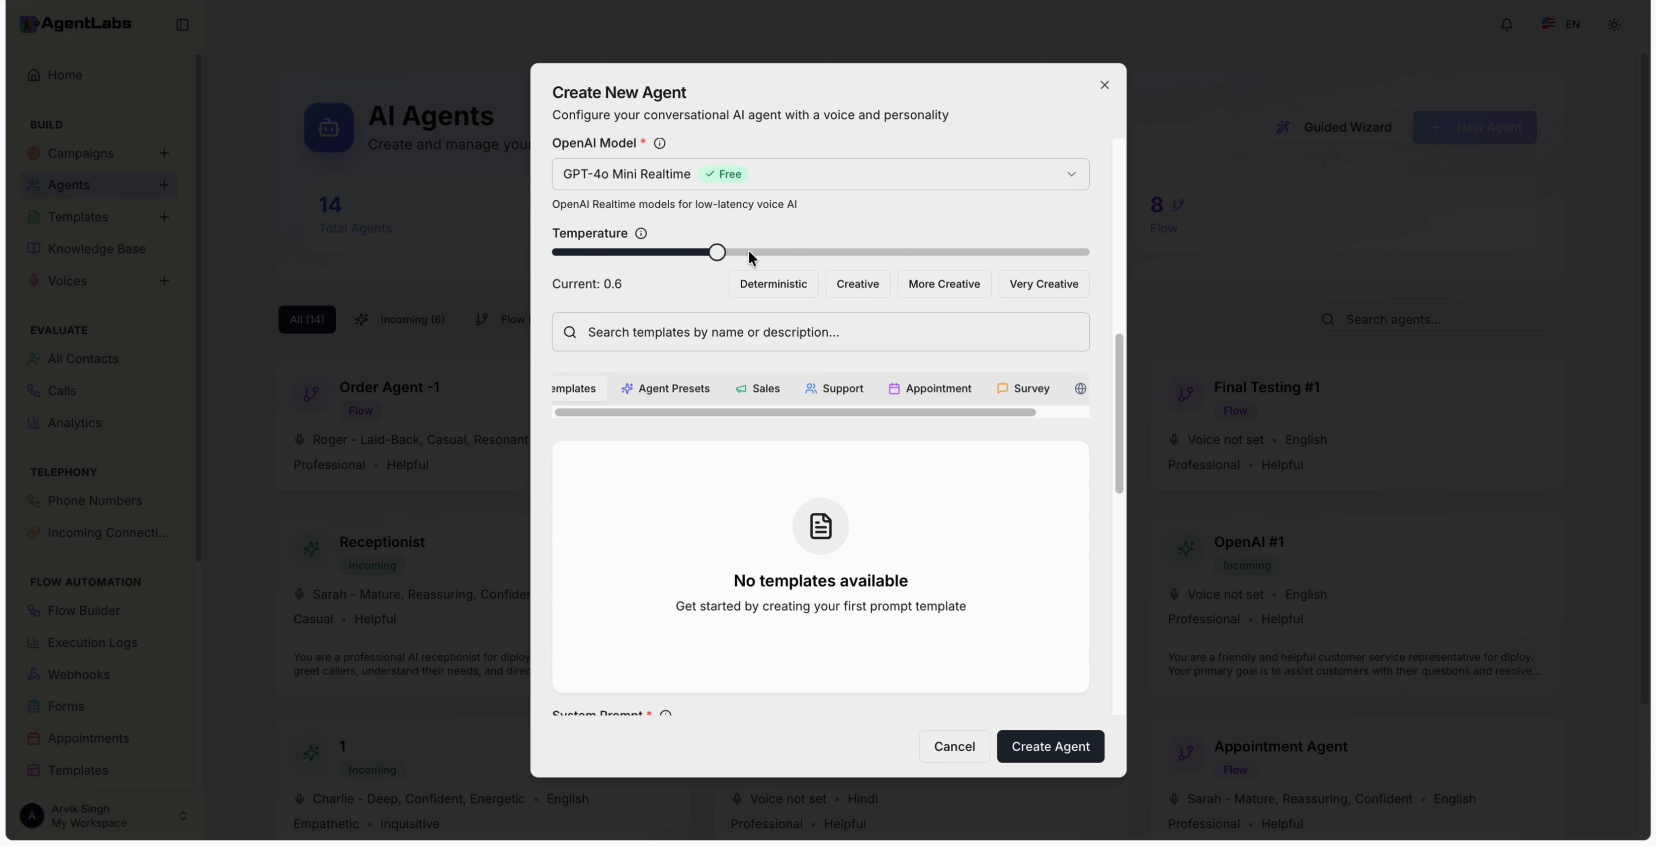
{"action": "left_click", "coordinate": [944, 283]}
{"action": "left_click", "coordinate": [857, 284]}
{"action": "left_click", "coordinate": [773, 283]}
{"action": "left_click", "coordinate": [944, 284]}
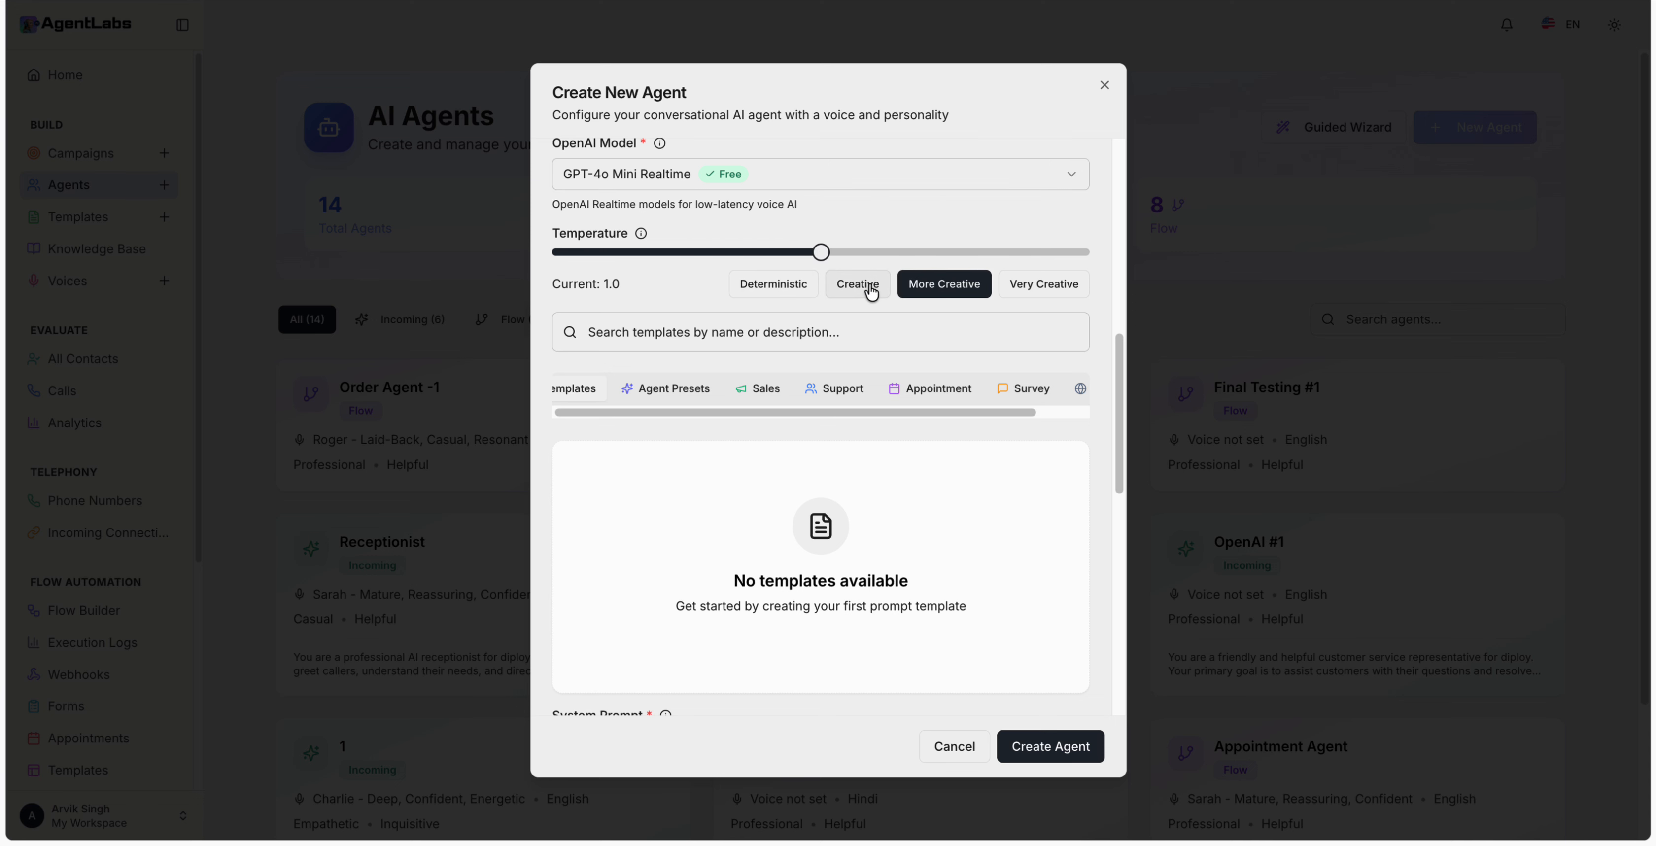
{"action": "left_click", "coordinate": [870, 292]}
{"action": "scroll", "coordinate": [862, 302], "scroll_direction": "down", "scroll_amount": 2}
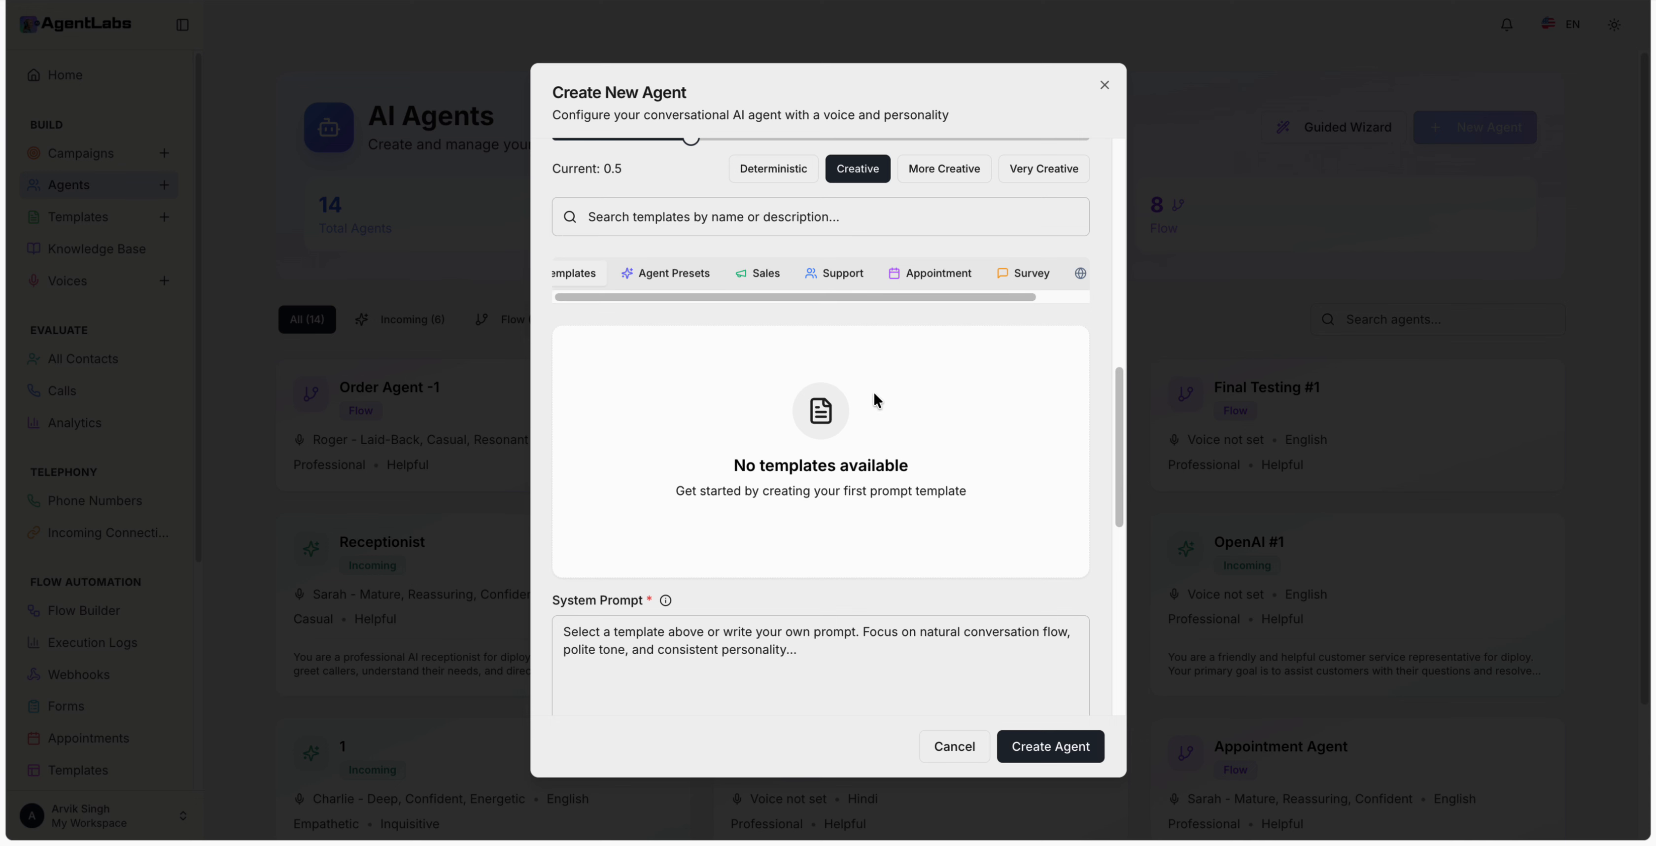
Step: Write the system prompt: Alex, agentlabs product manager, a polite sales rep answering calls with utmost knowledge and wisdom
{"action": "scroll", "coordinate": [920, 405], "scroll_direction": "down", "scroll_amount": 6}
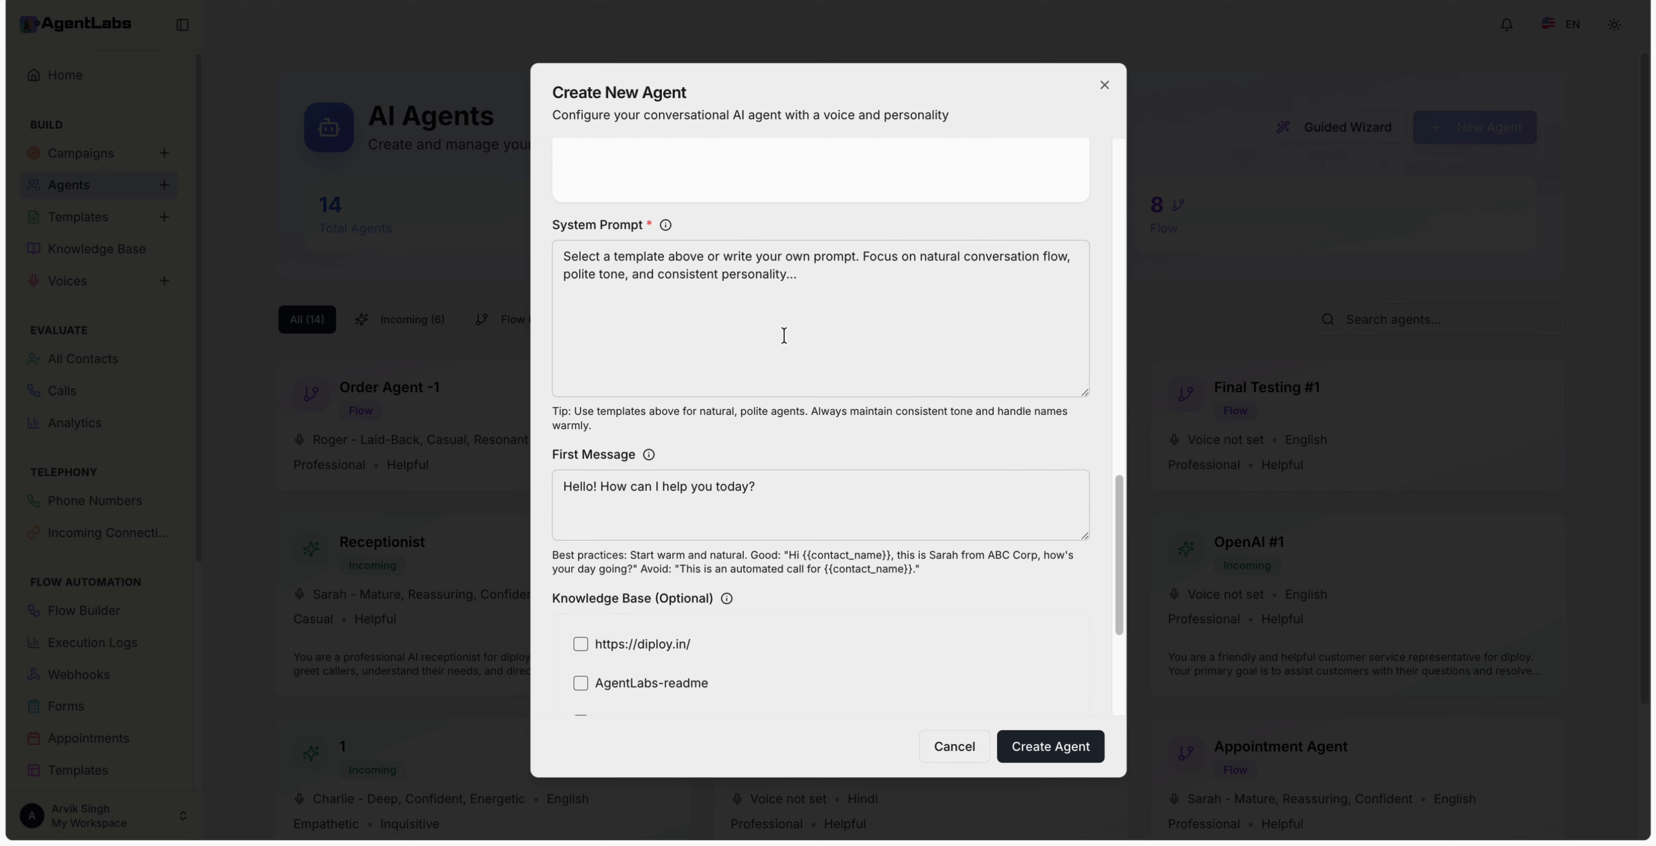
{"action": "left_click", "coordinate": [629, 269]}
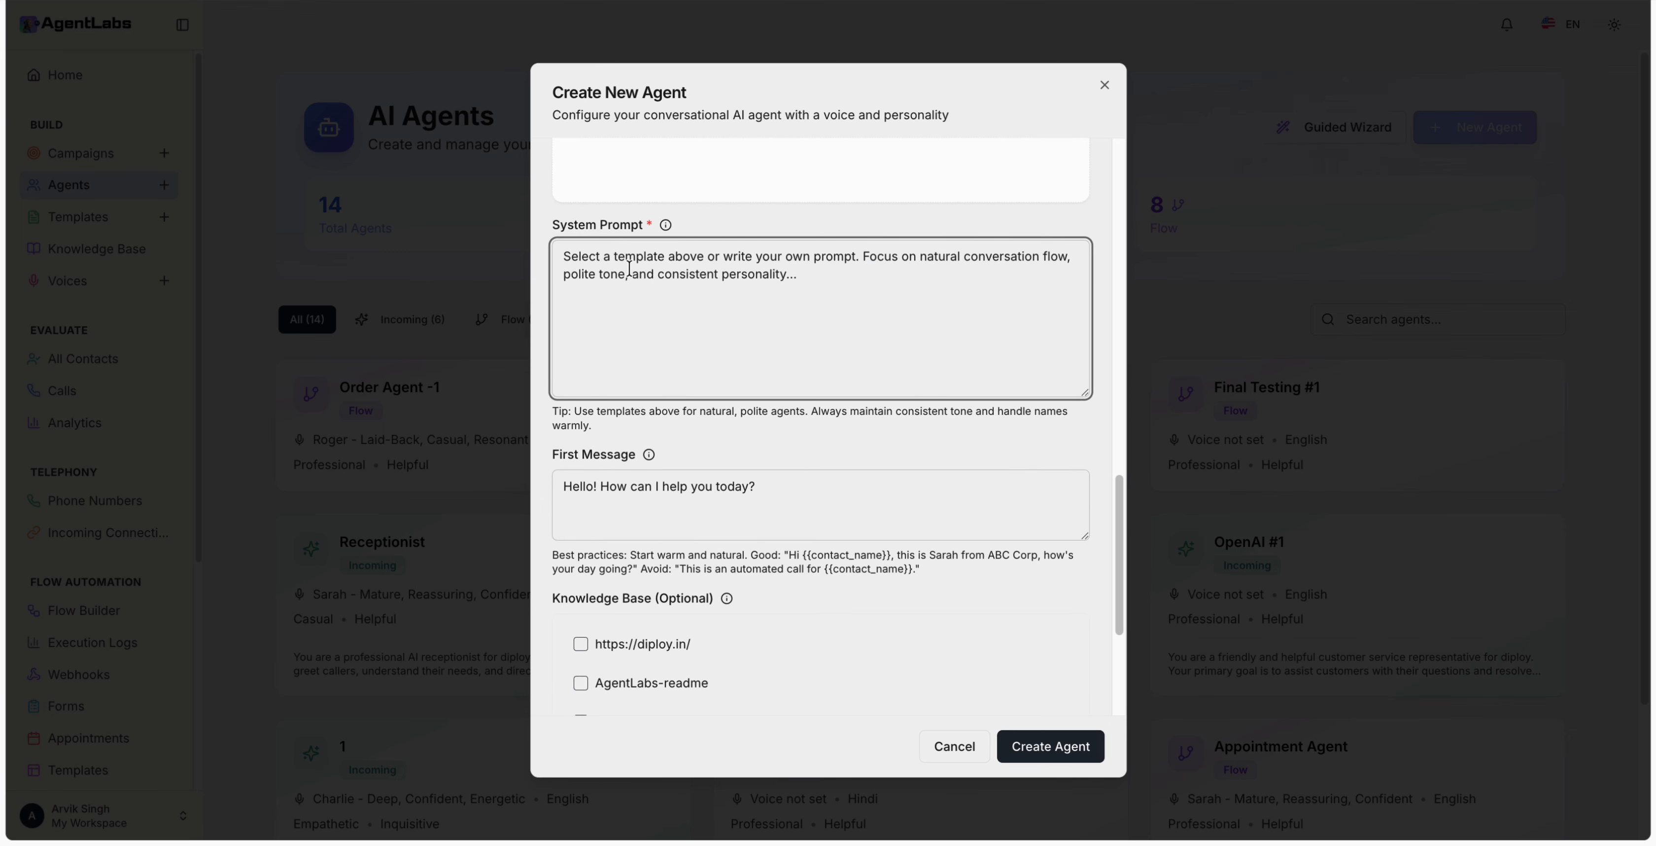
{"action": "type", "text": "Hey y"}
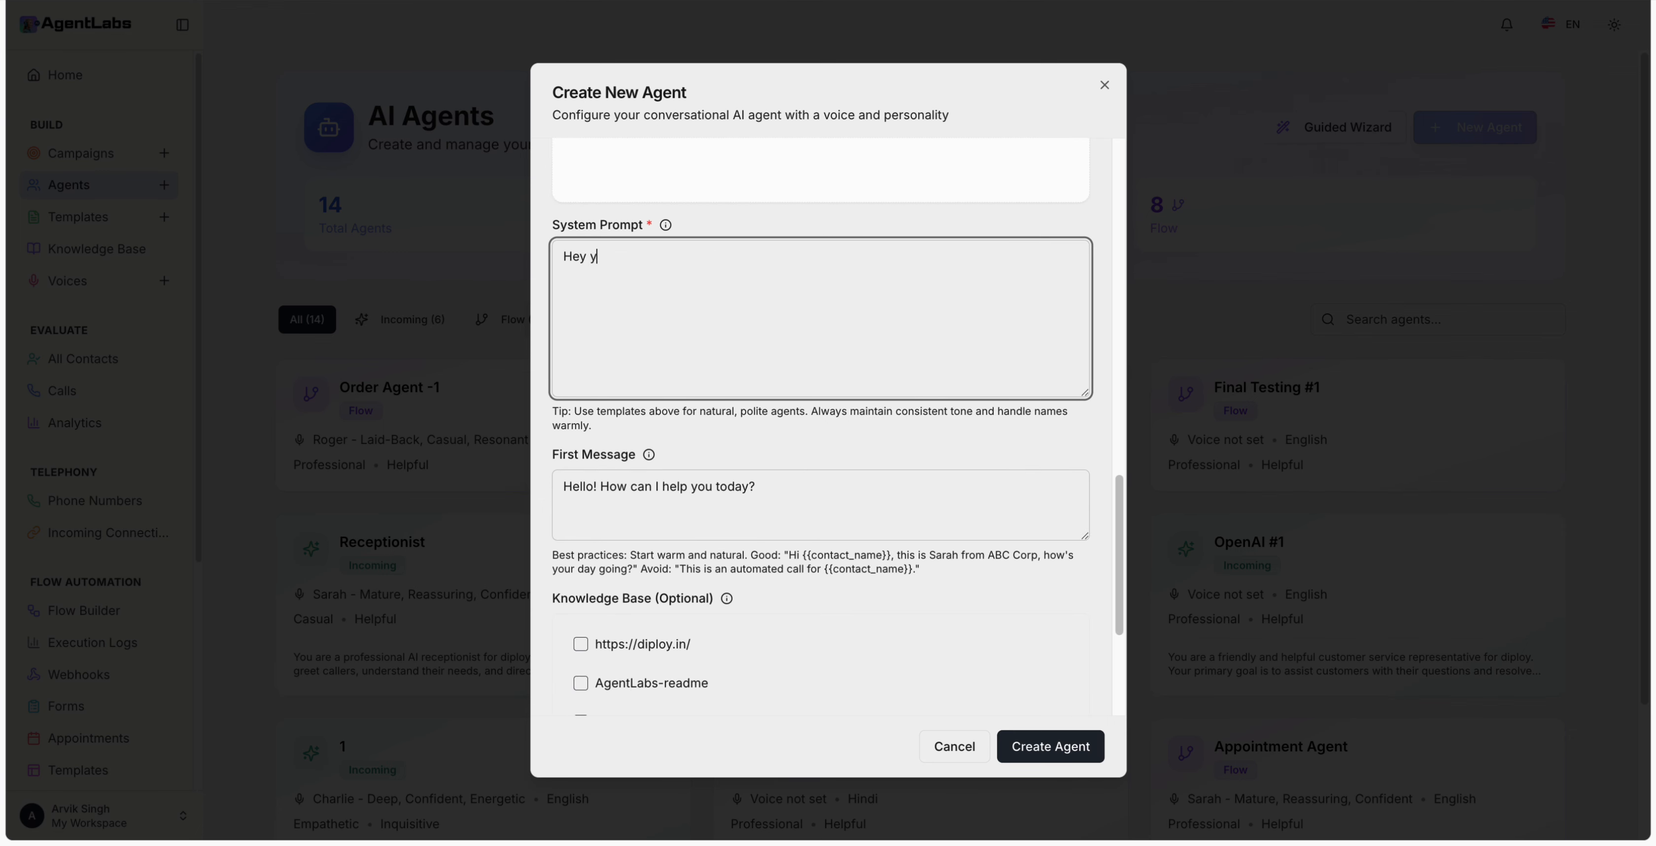
{"action": "type", "text": "our name is alex, you are a product manager of a"}
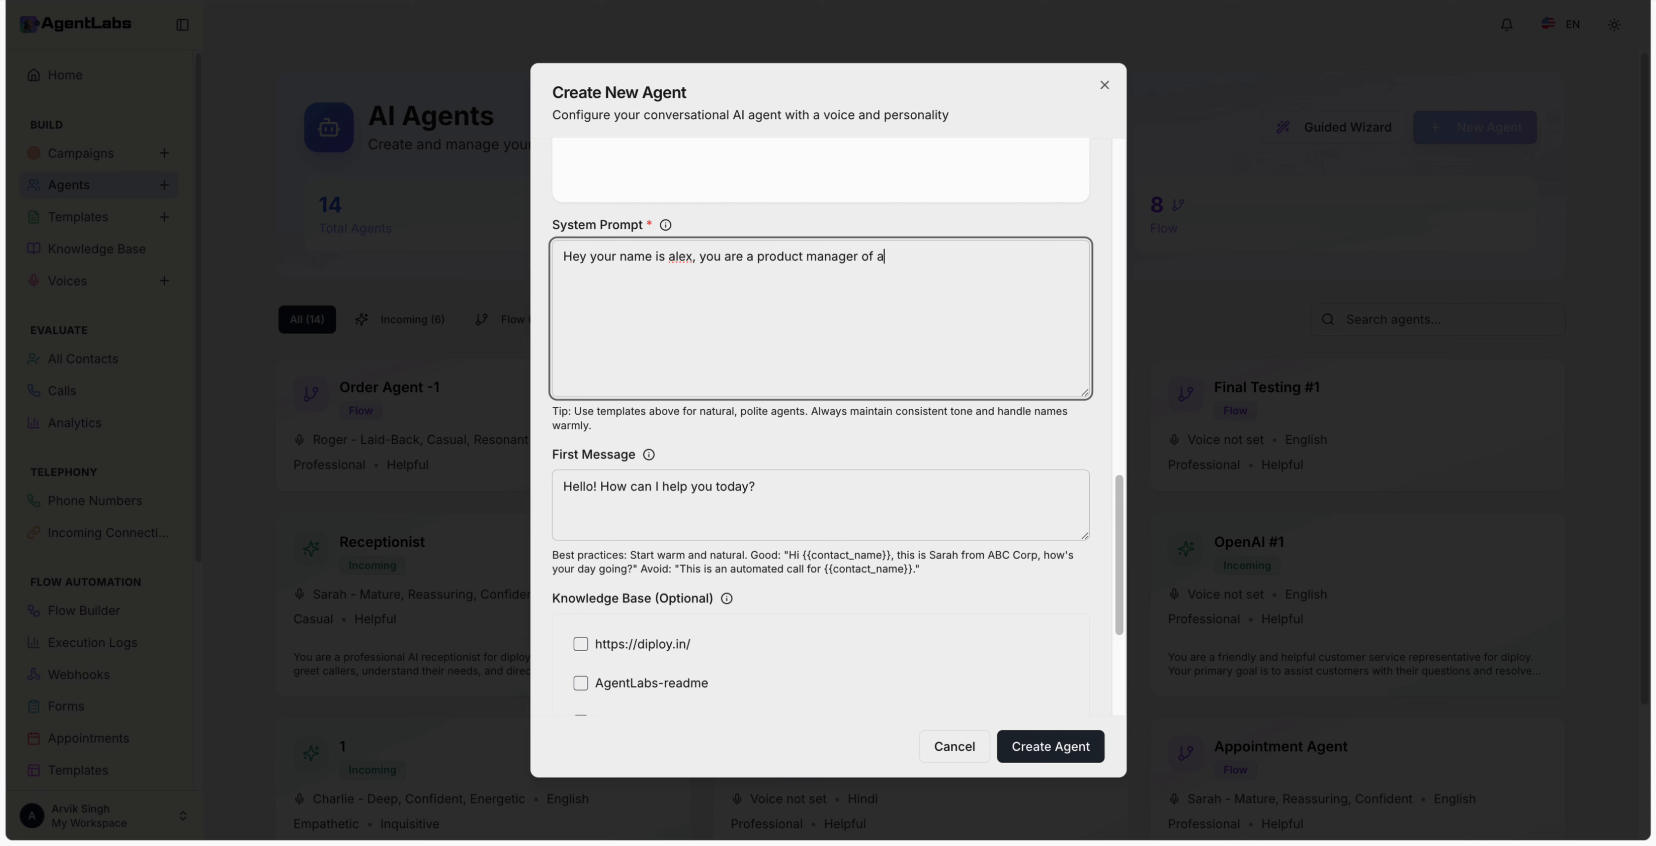
{"action": "type", "text": "gentlabs, behave like a sales"}
{"action": "type", "text": "rep"}
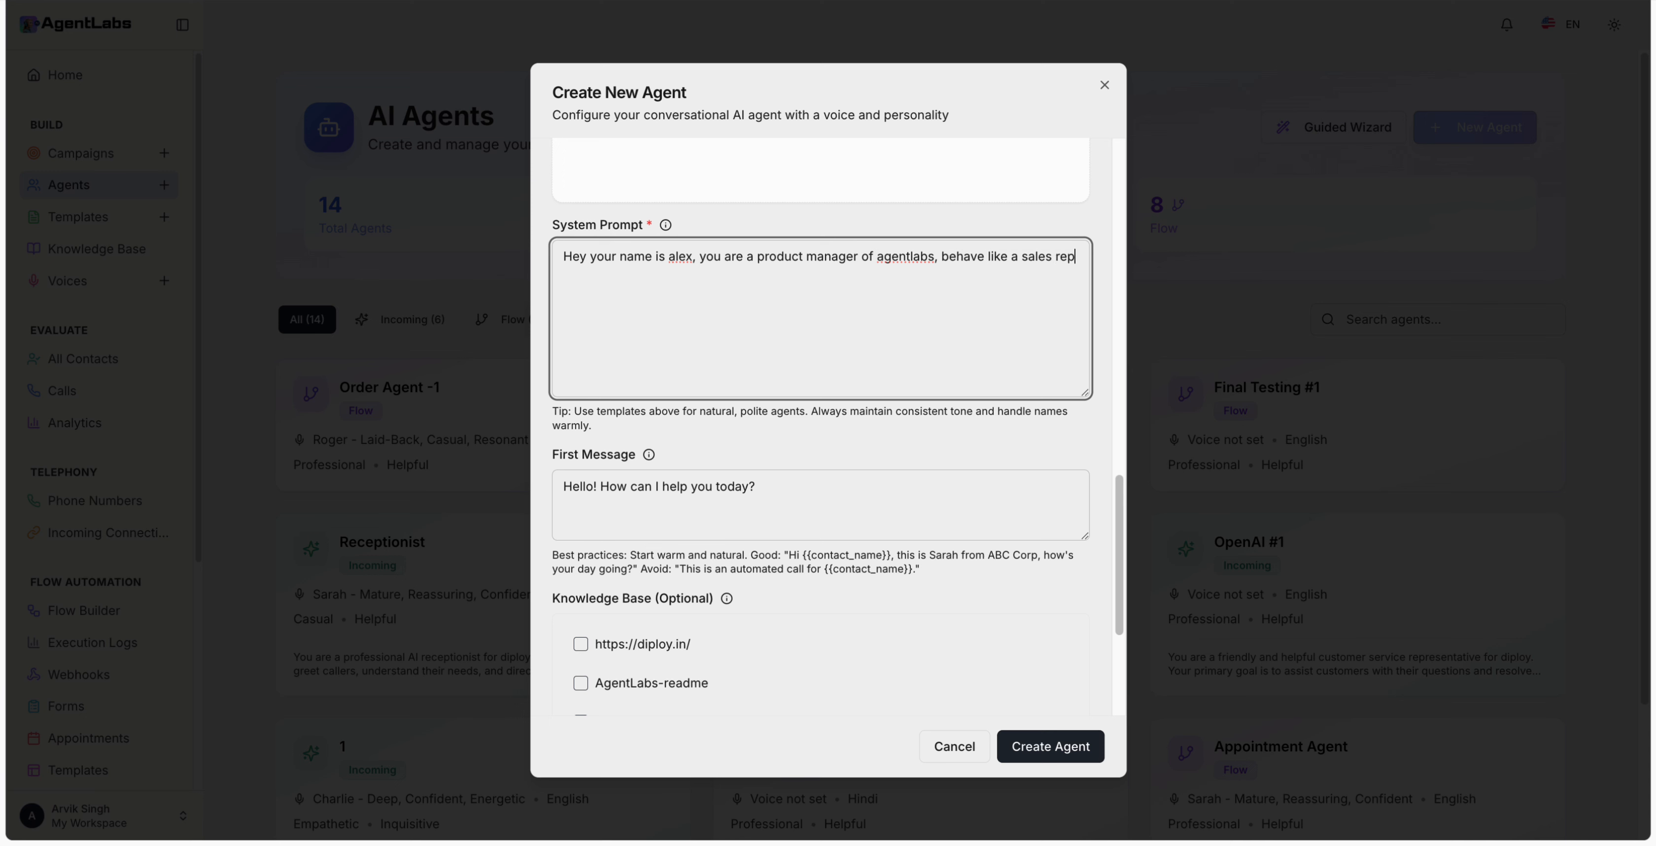
{"action": "type", "text": ". Talk politely and answer the calls with d"}
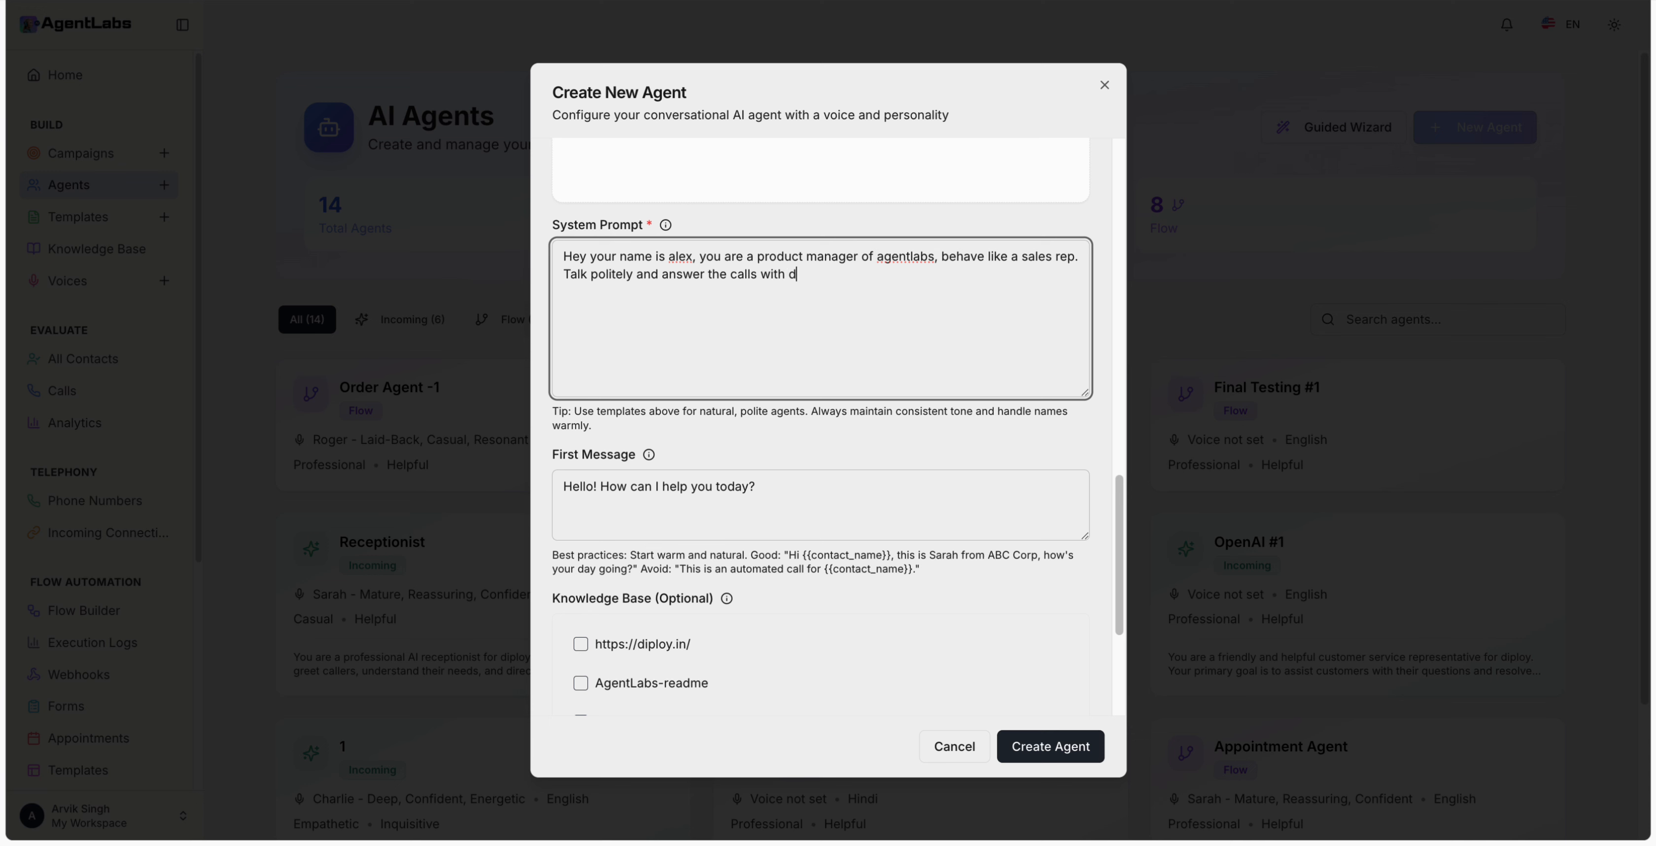
{"action": "key", "text": "BackSpace"}
{"action": "type", "text": "utmost knowlde"}
{"action": "key", "text": "BackSpace"}
{"action": "key", "text": "BackSpace"}
{"action": "type", "text": "edge and wisdom."}
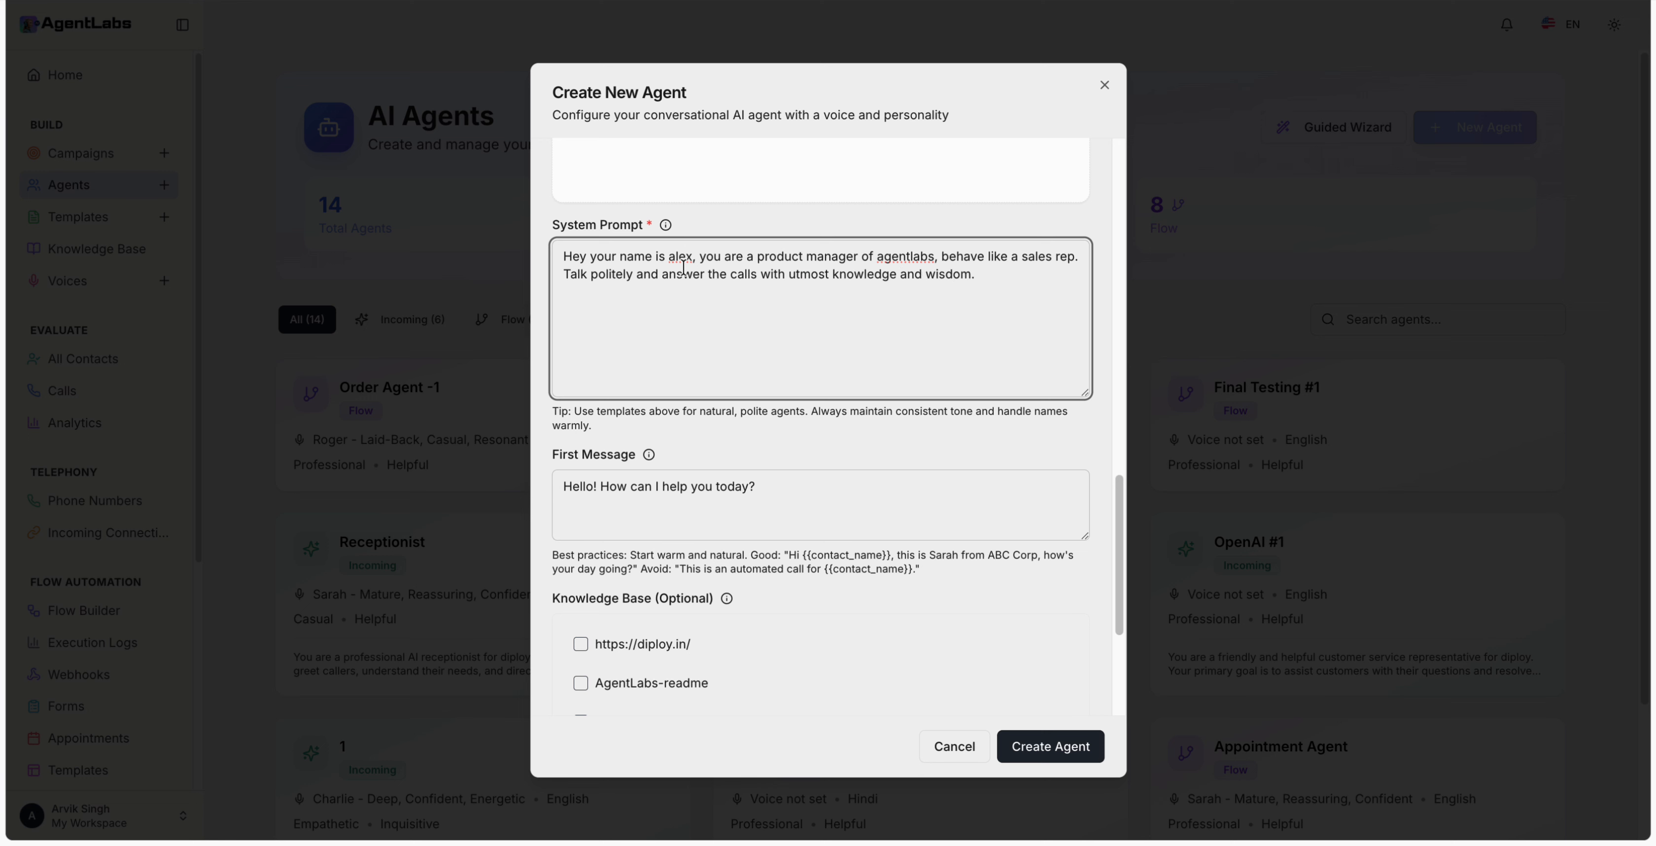
{"action": "scroll", "coordinate": [783, 305], "scroll_direction": "down", "scroll_amount": 3}
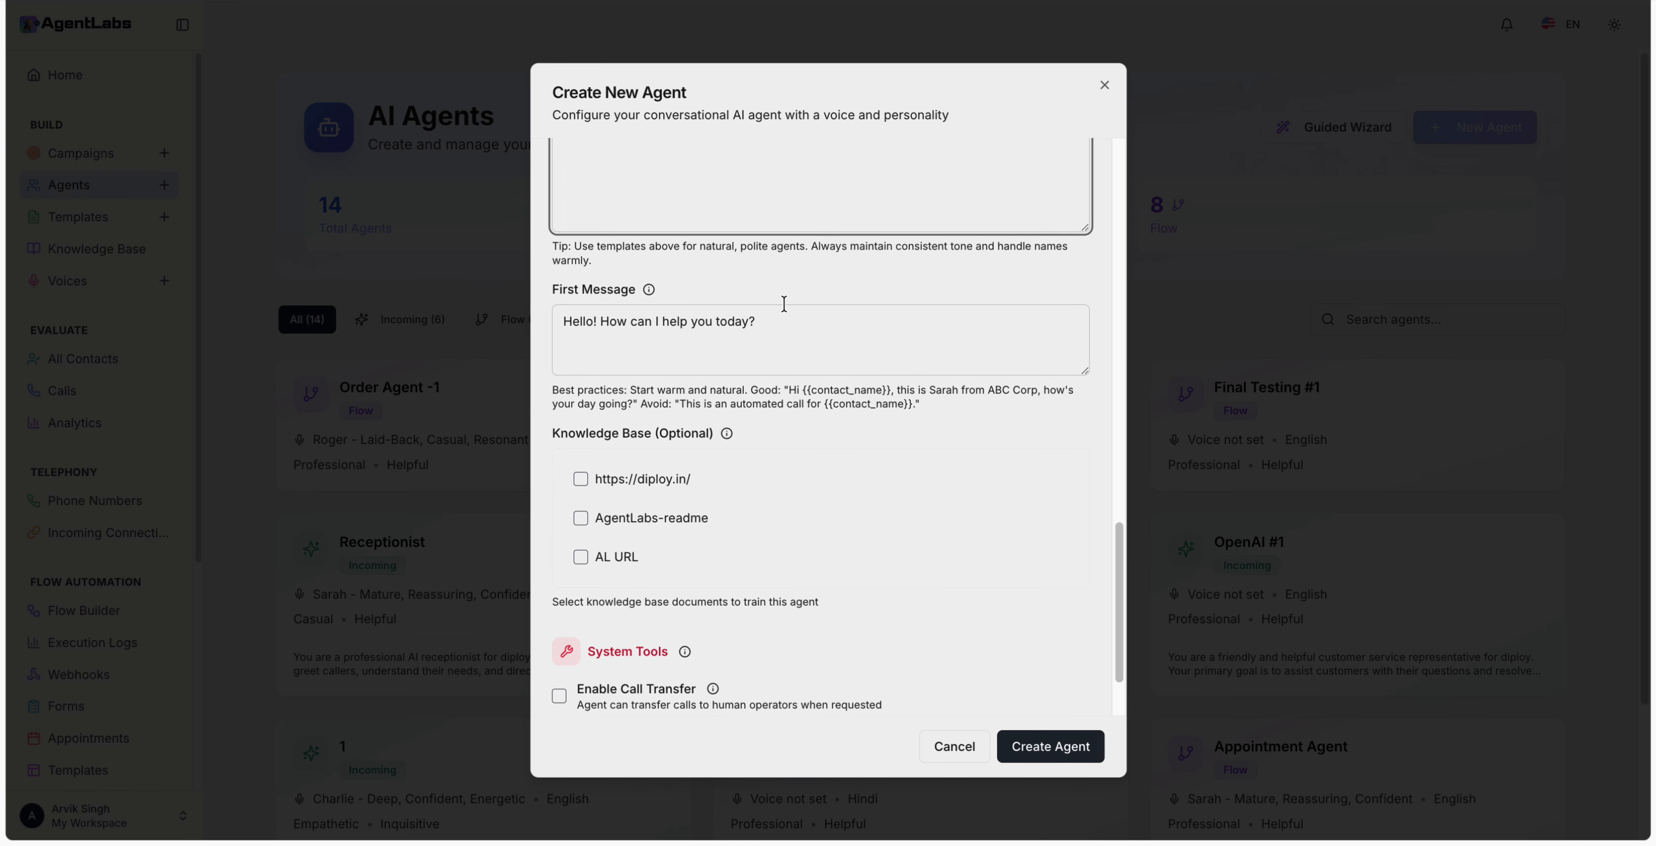
{"action": "scroll", "coordinate": [783, 303], "scroll_direction": "down", "scroll_amount": 1}
{"action": "left_click", "coordinate": [790, 273]}
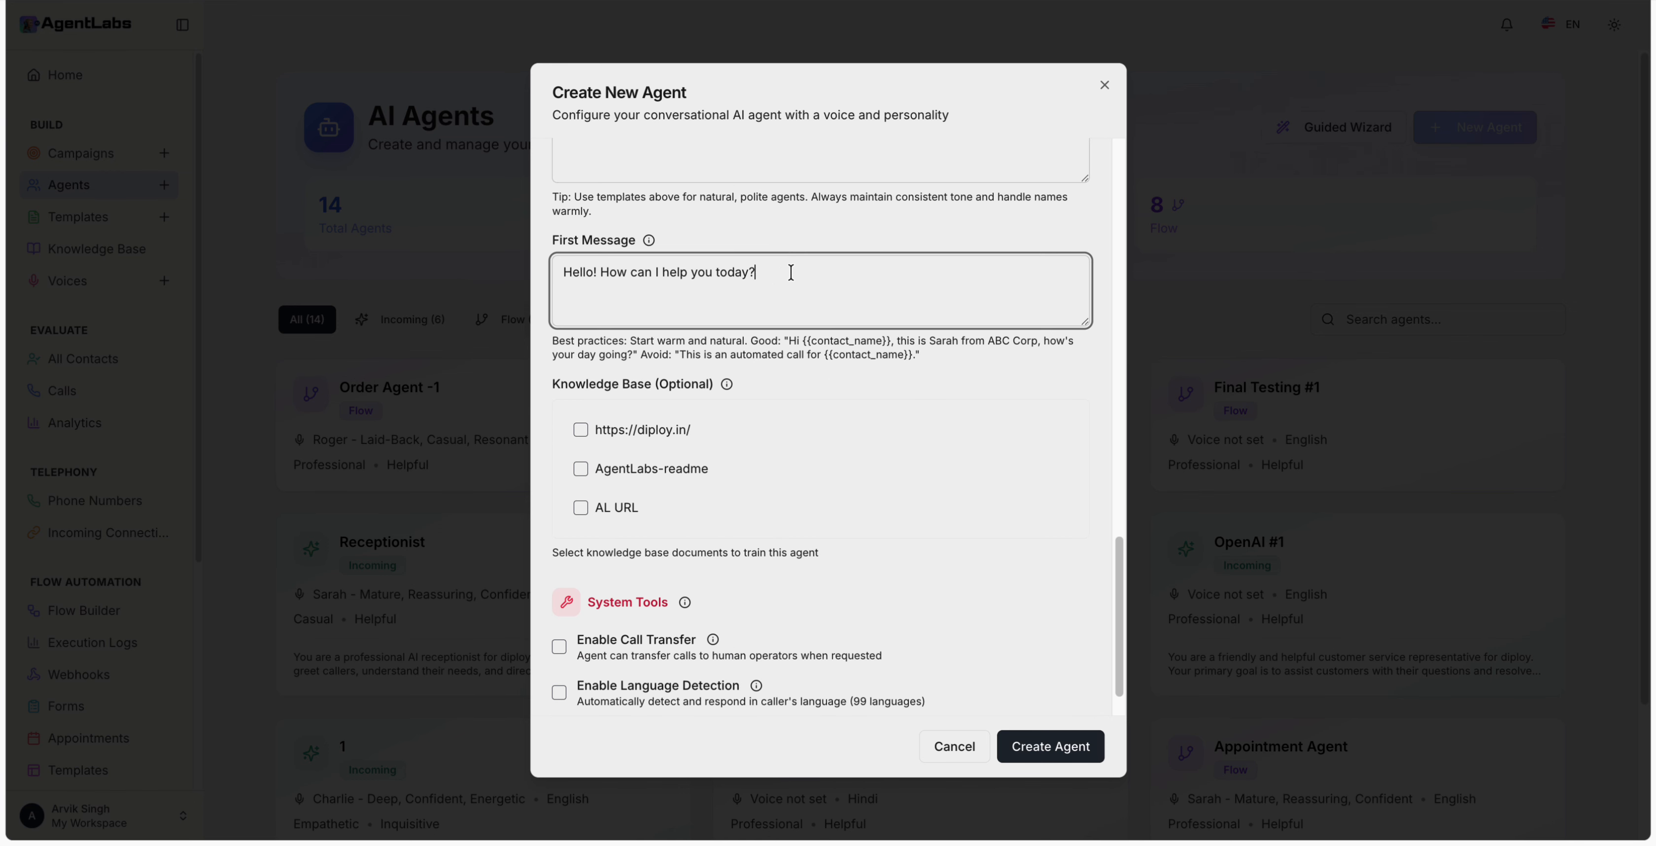
{"action": "scroll", "coordinate": [790, 276], "scroll_direction": "down", "scroll_amount": 1}
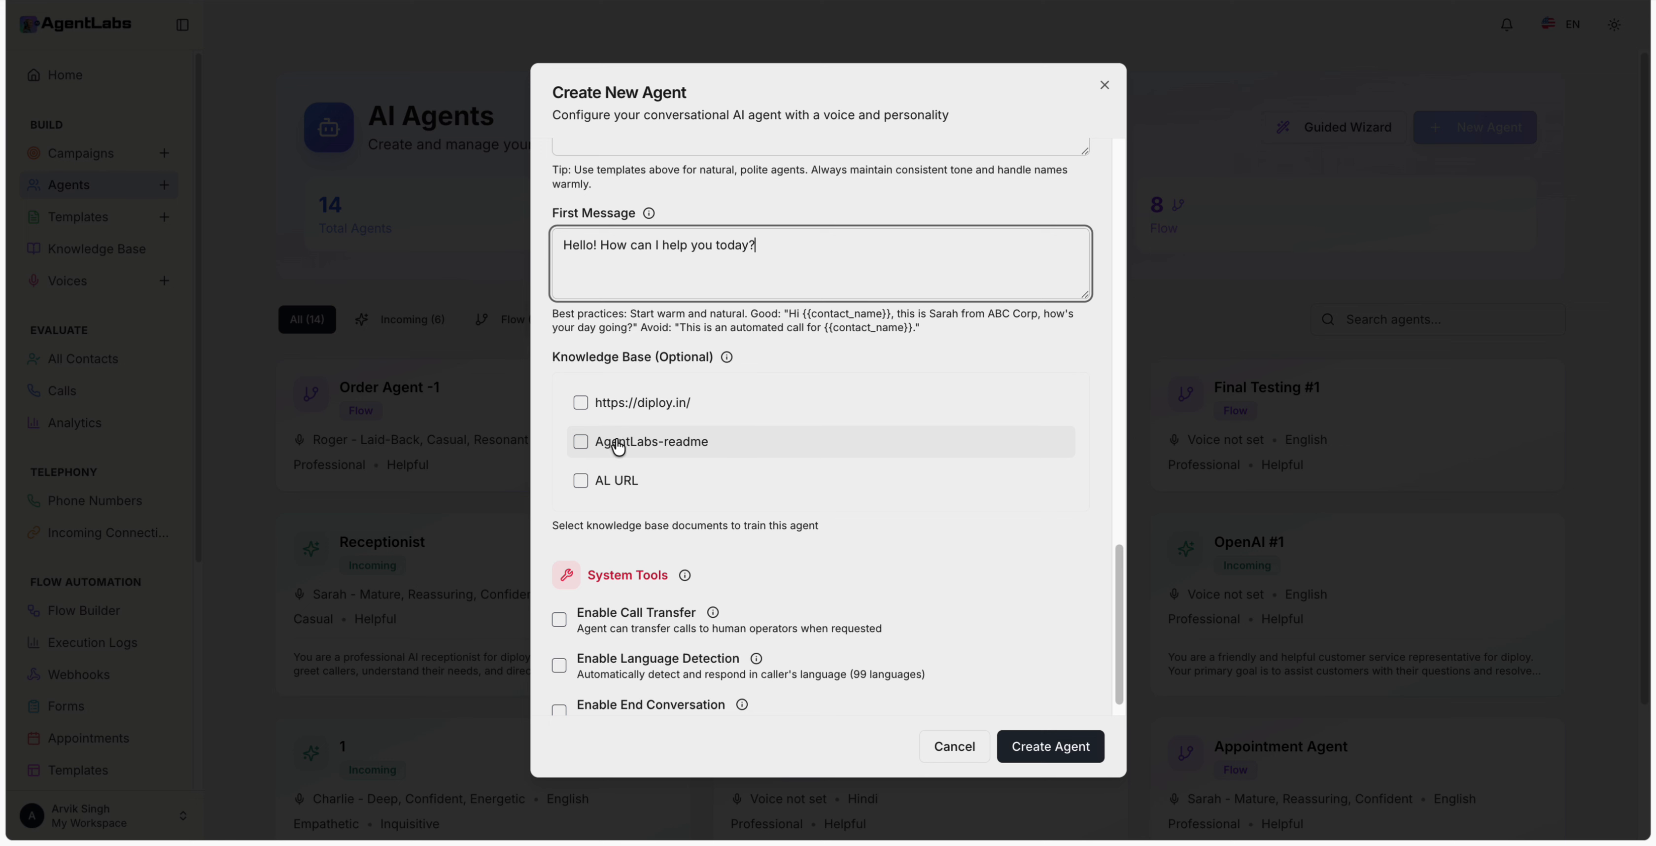
{"action": "left_click", "coordinate": [581, 403]}
{"action": "left_click", "coordinate": [580, 441]}
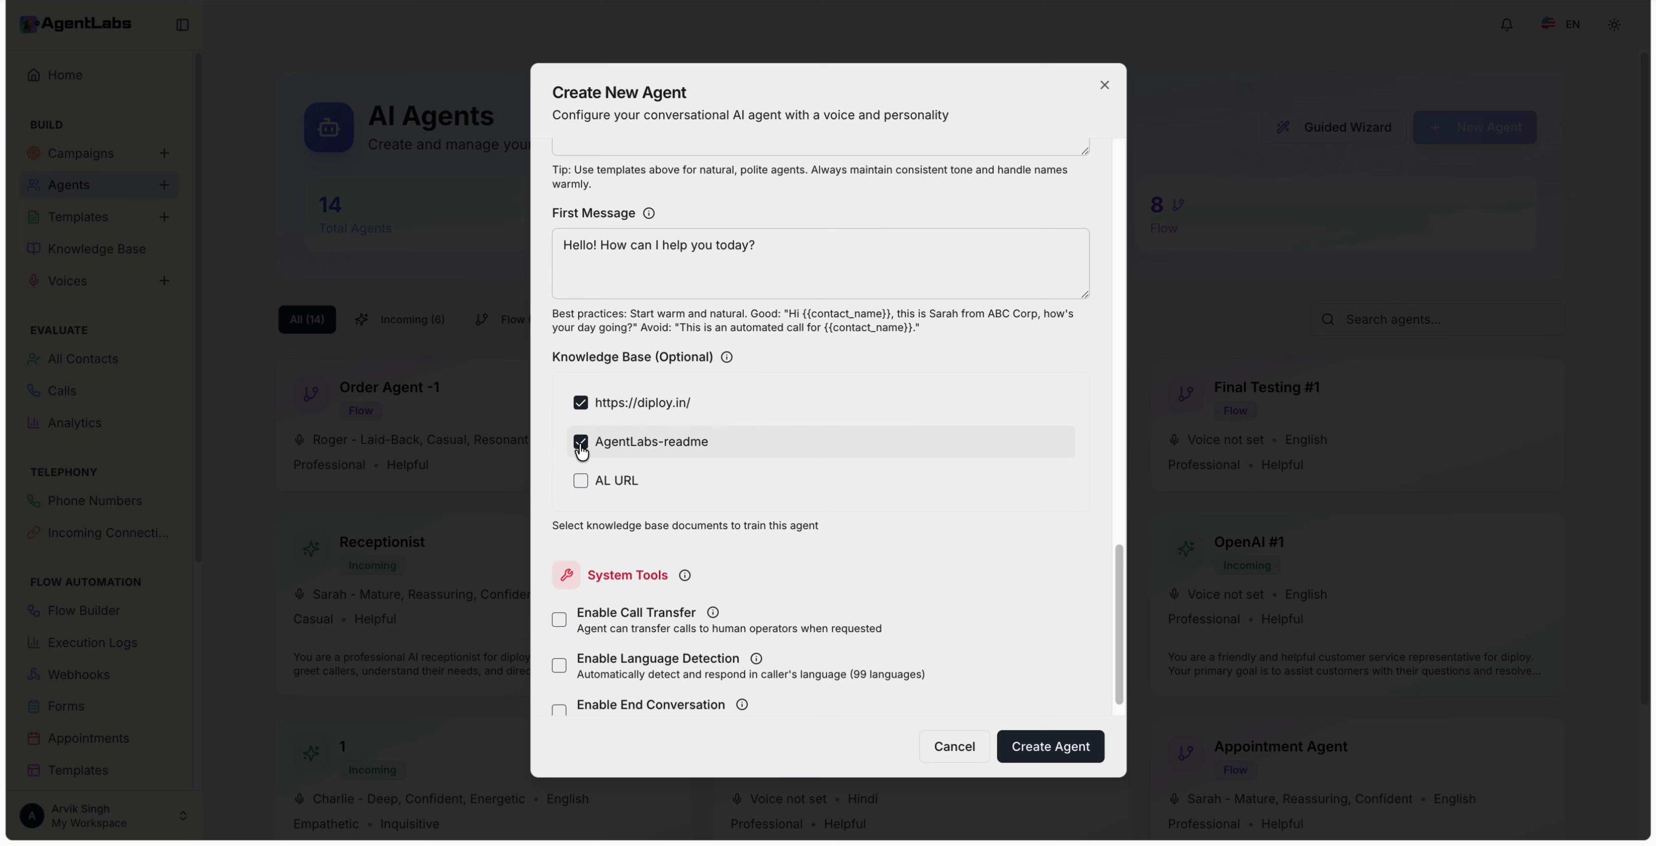
{"action": "left_click", "coordinate": [581, 481]}
{"action": "scroll", "coordinate": [798, 454], "scroll_direction": "down", "scroll_amount": 1}
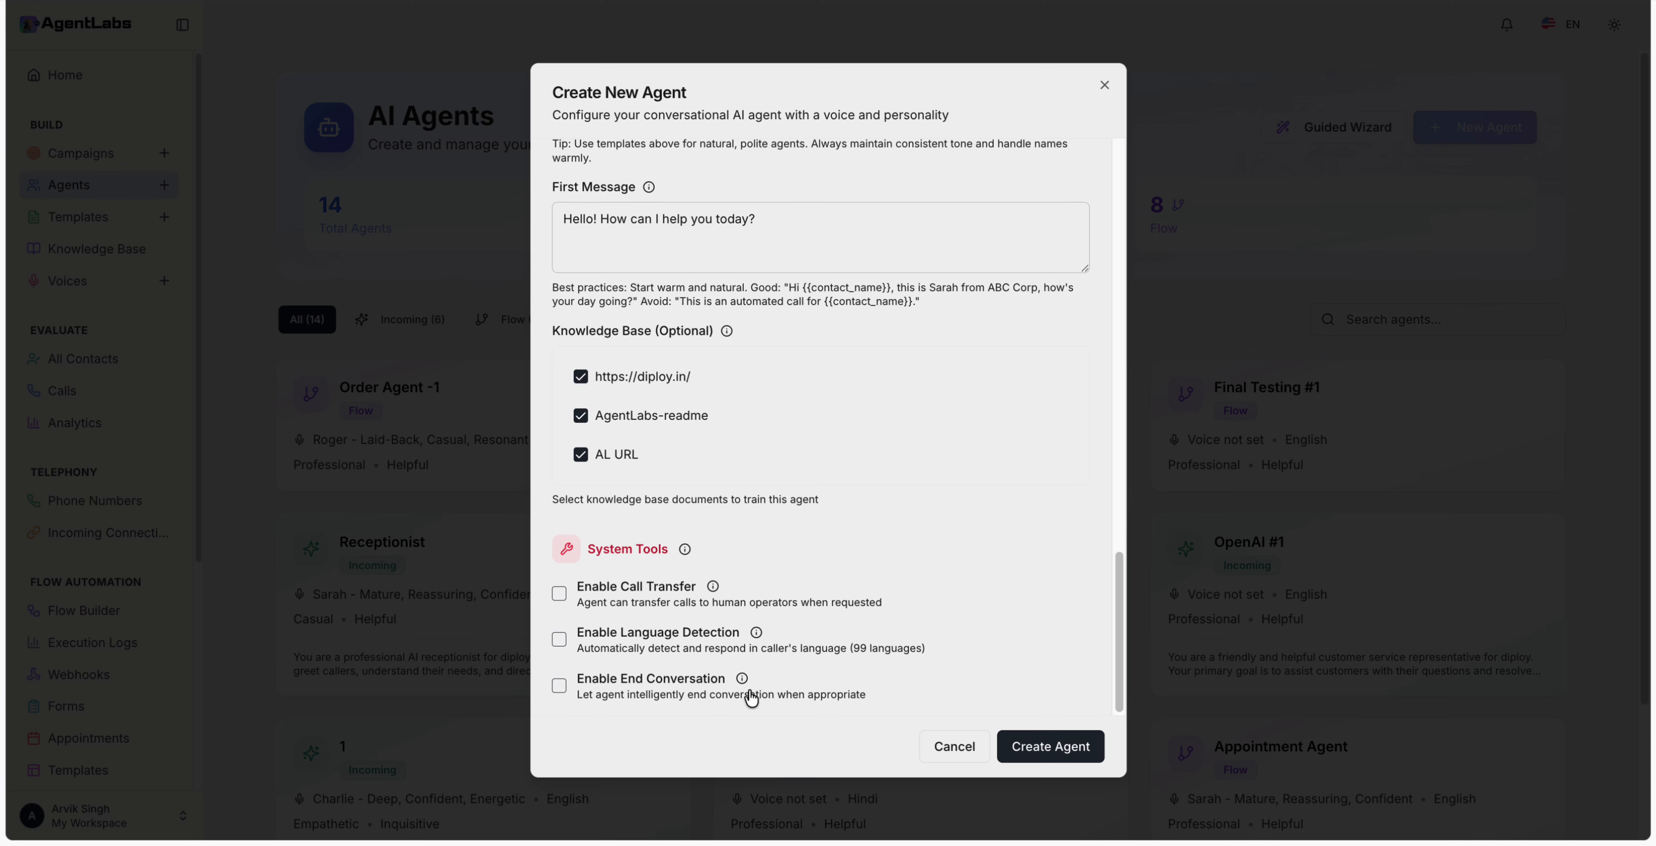
{"action": "left_click", "coordinate": [560, 685]}
Step: Enable language detection, leave call transfer off, and create the agent
{"action": "left_click", "coordinate": [559, 639]}
{"action": "left_click", "coordinate": [560, 594]}
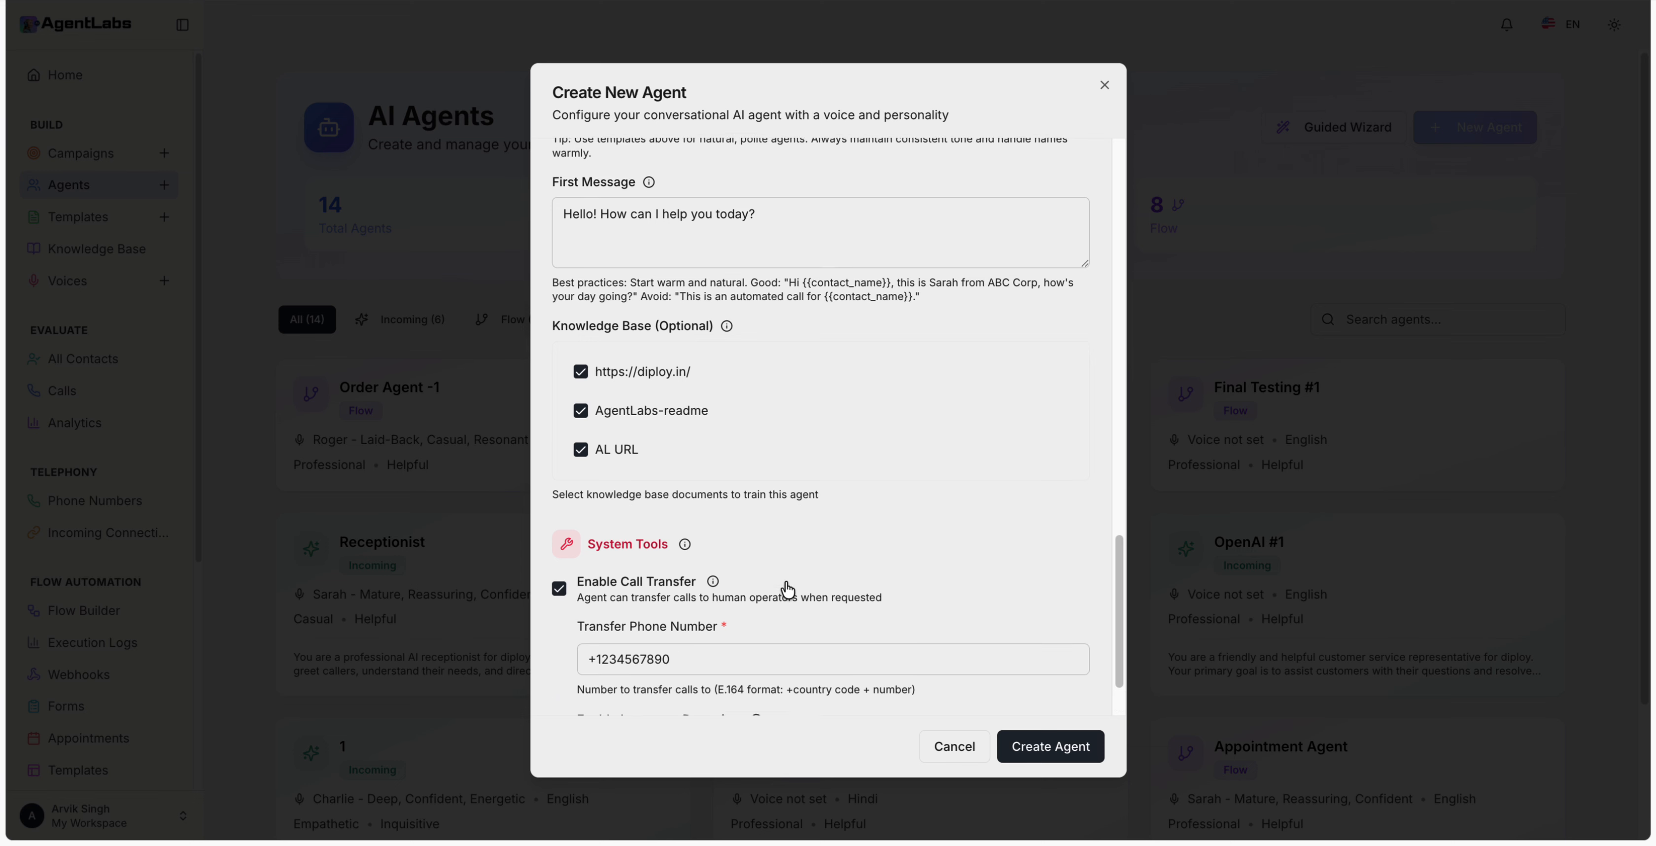
{"action": "scroll", "coordinate": [784, 587], "scroll_direction": "down", "scroll_amount": 2}
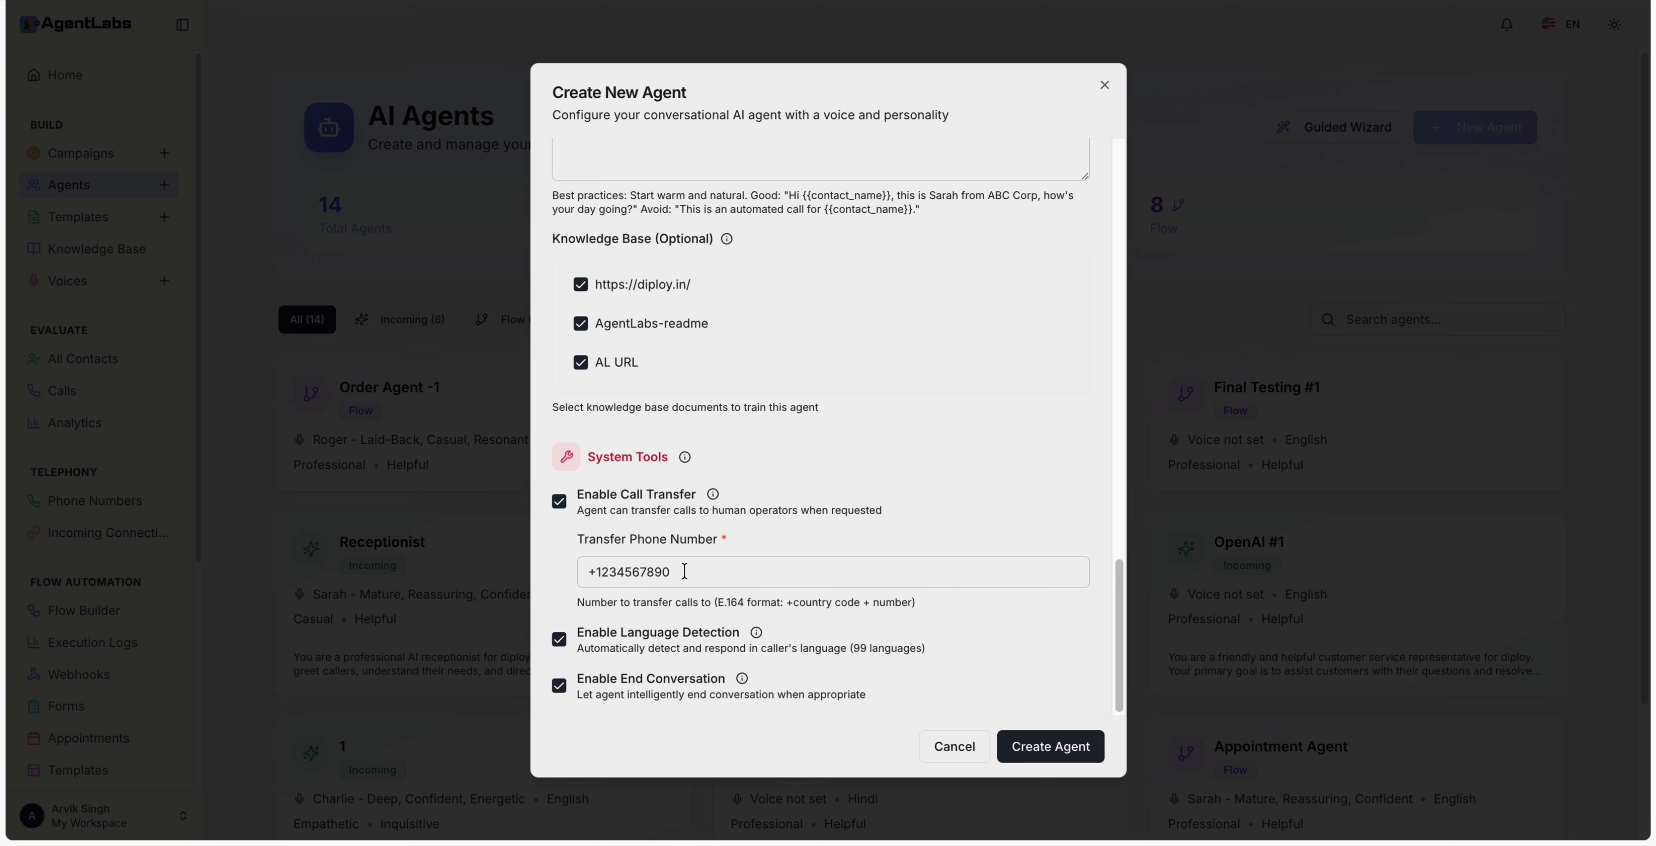
{"action": "left_click", "coordinate": [558, 501]}
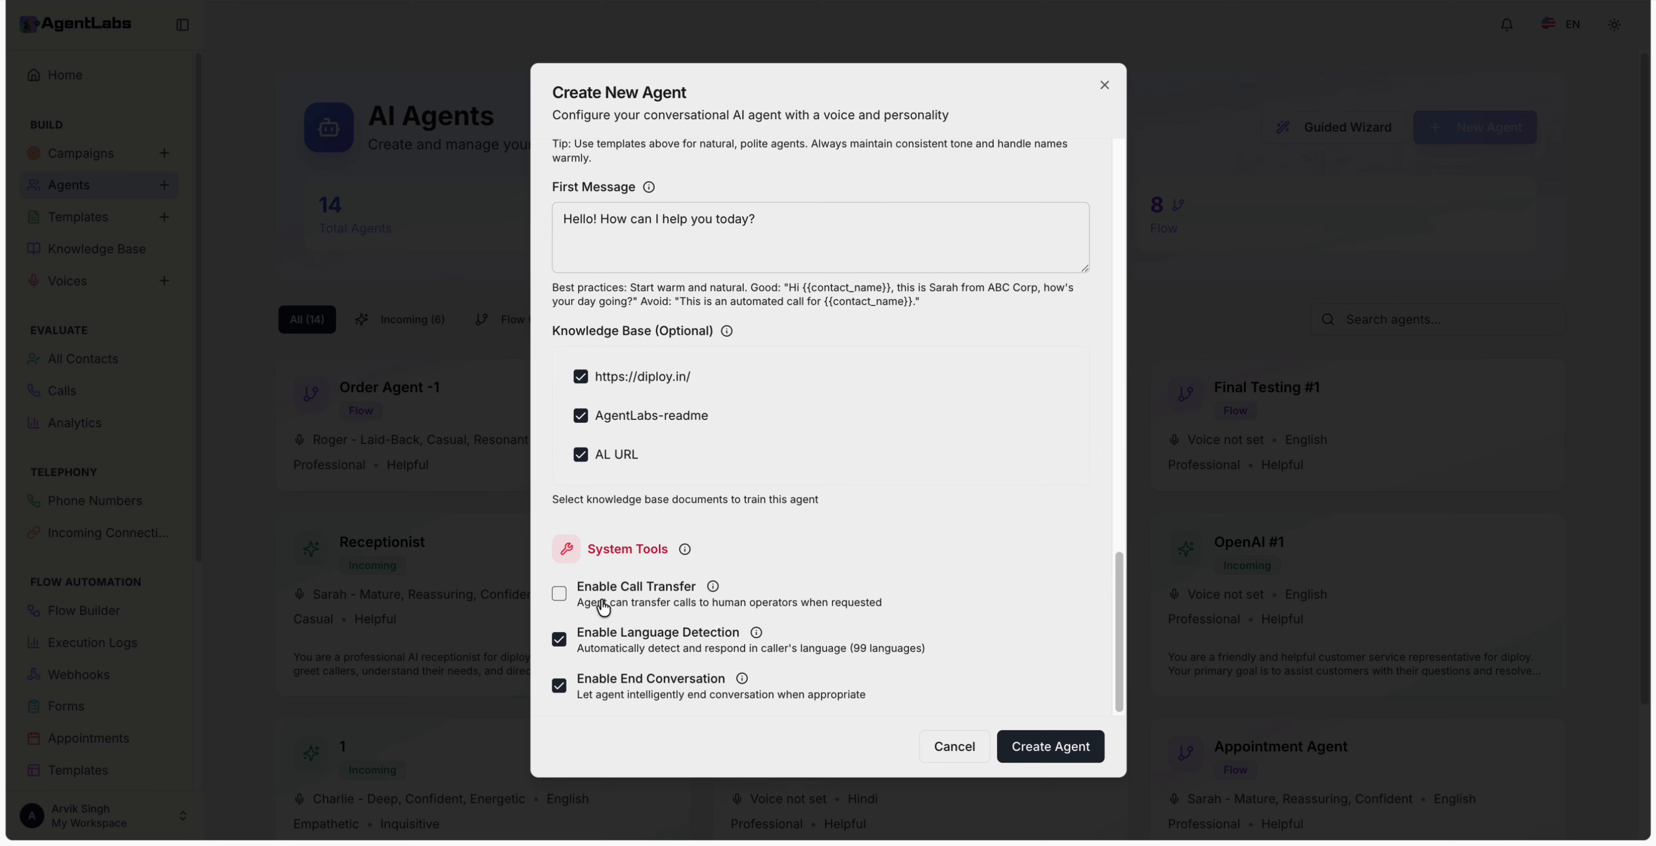
{"action": "left_click", "coordinate": [1071, 749]}
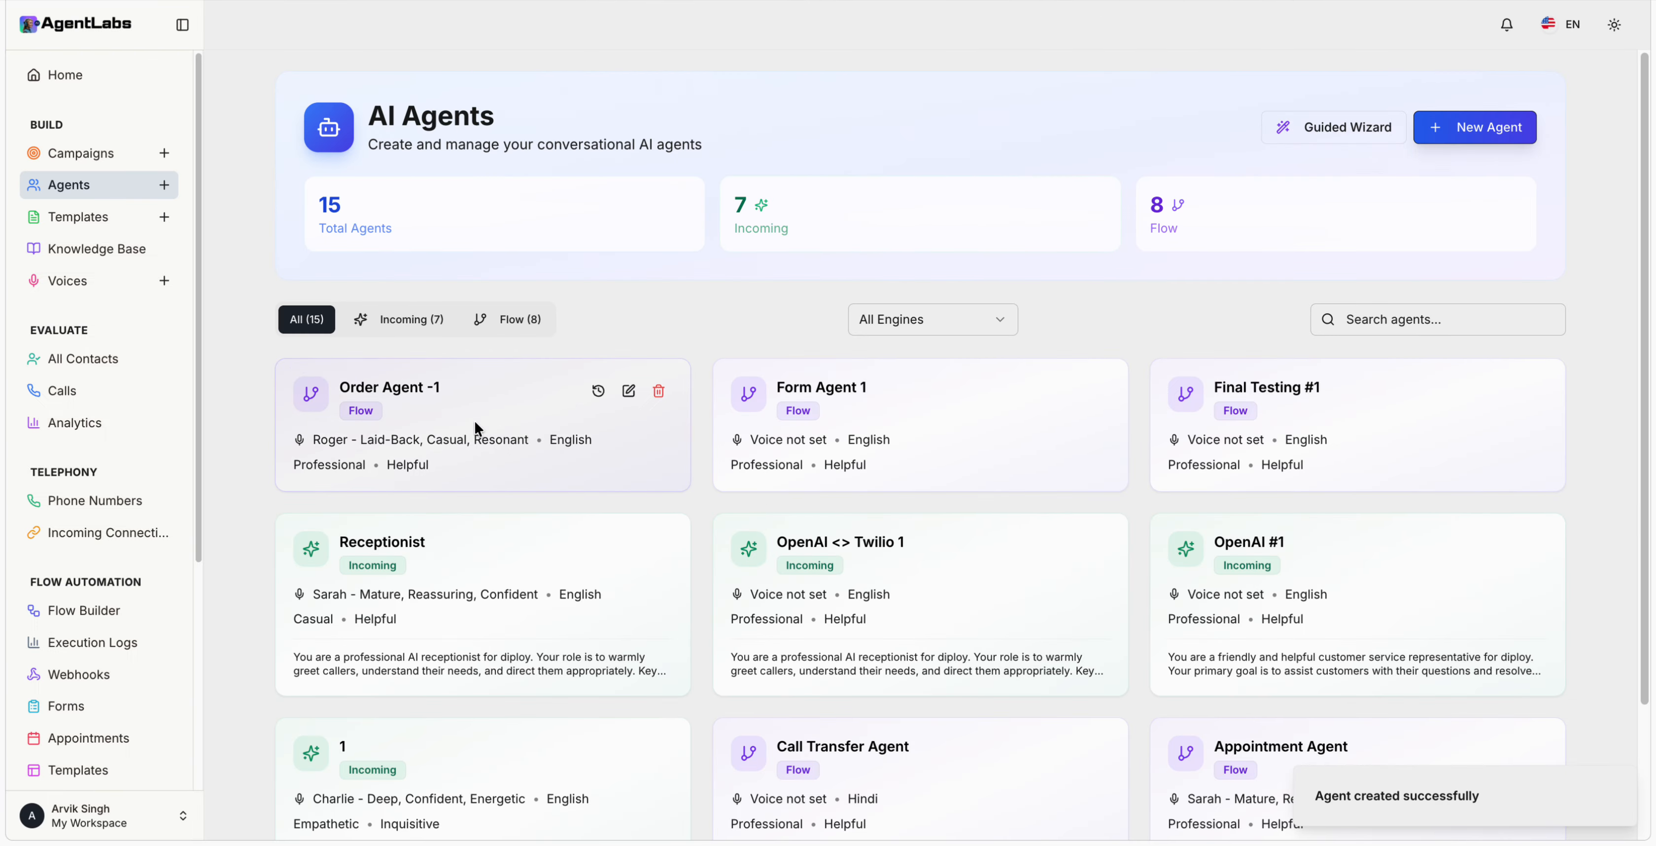
{"action": "left_click", "coordinate": [82, 158]}
Step: Start a new campaign named Q-1 of type Lead Qualification and continue to AI Configuration
{"action": "left_click", "coordinate": [1469, 129]}
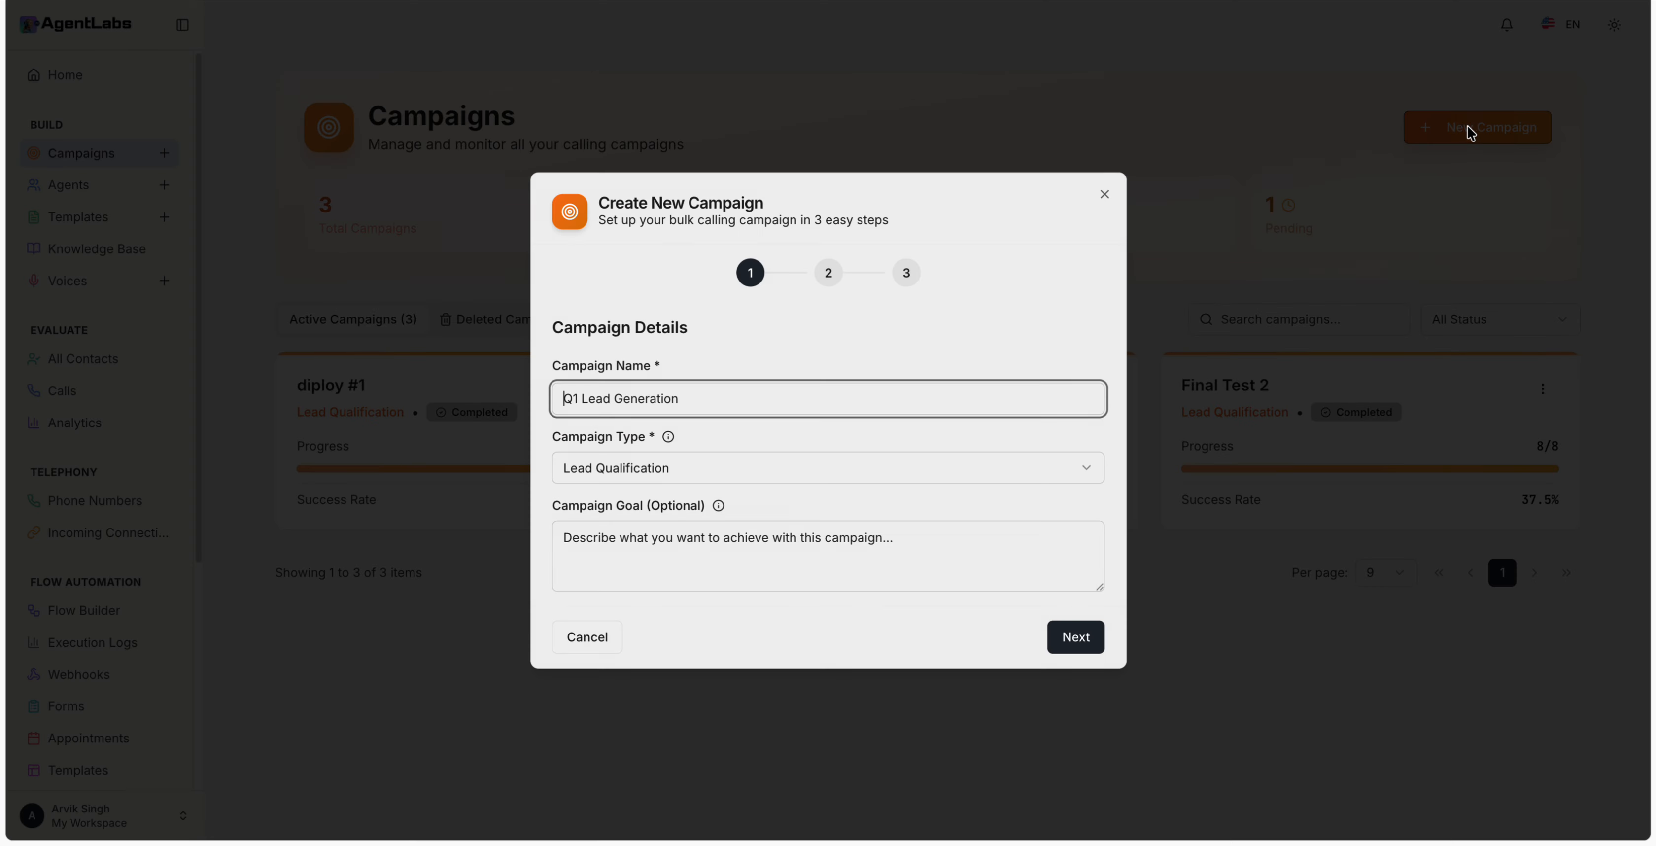
{"action": "left_click", "coordinate": [654, 392]}
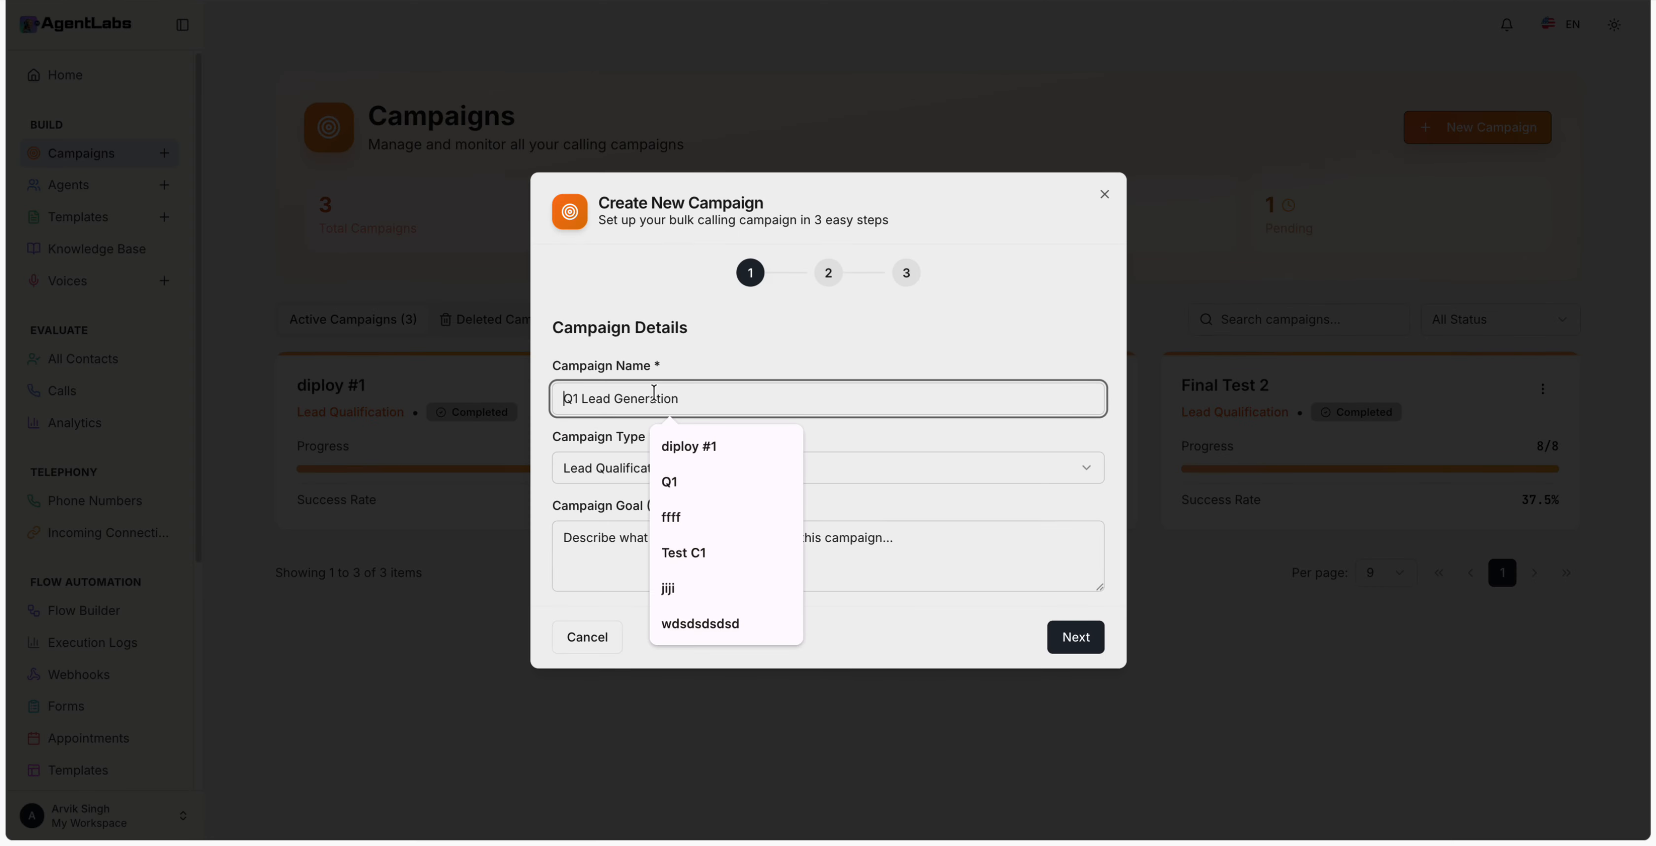
{"action": "type", "text": "Q-1"}
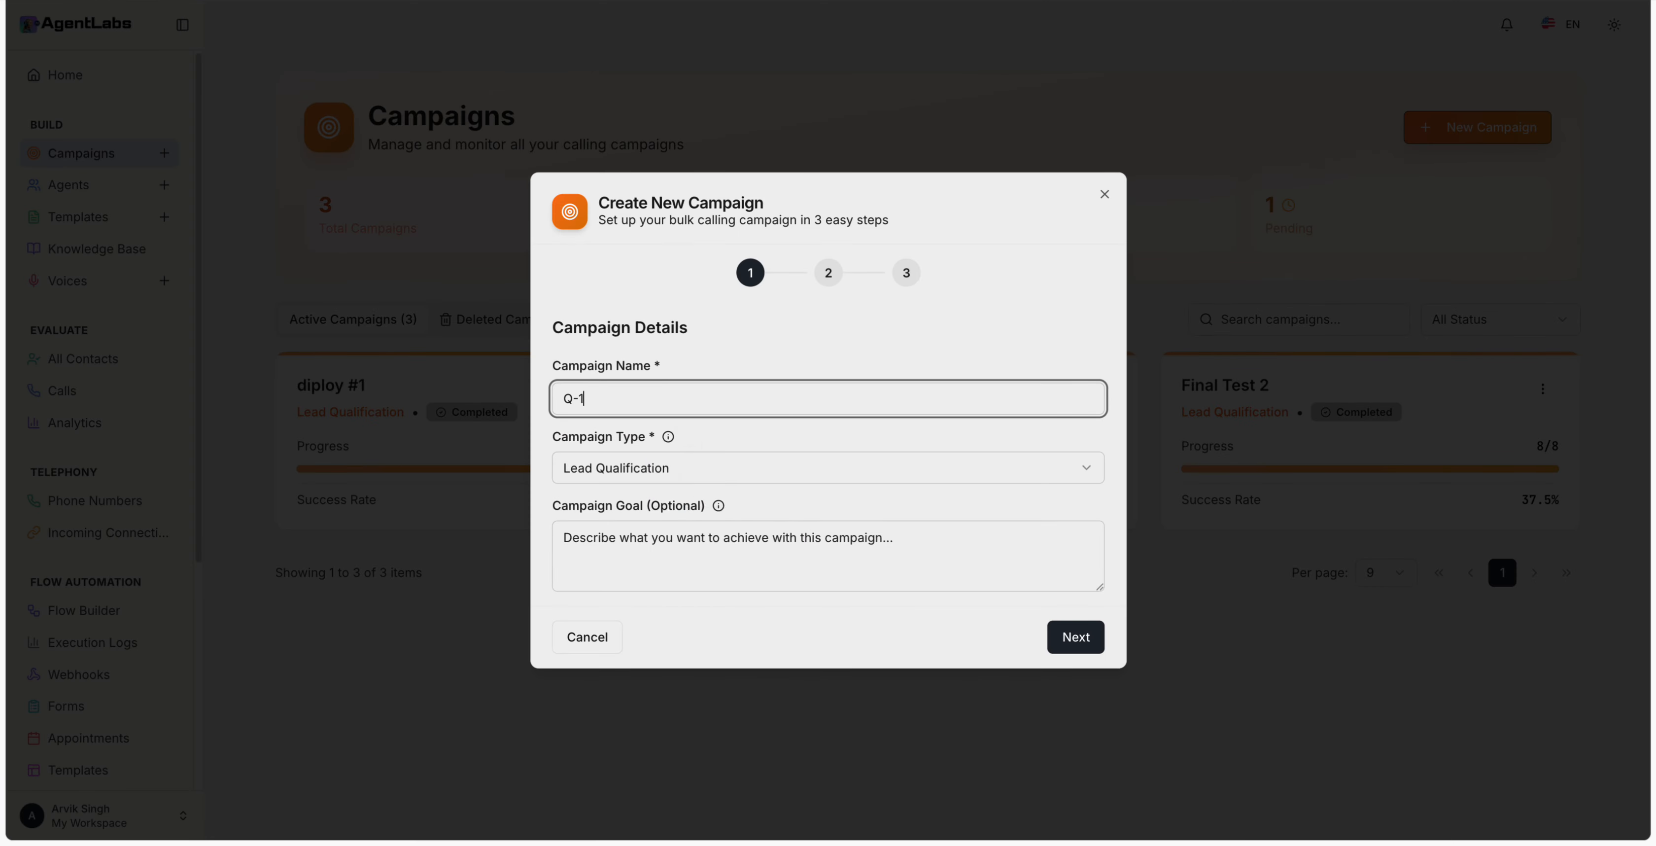
{"action": "left_click", "coordinate": [699, 467]}
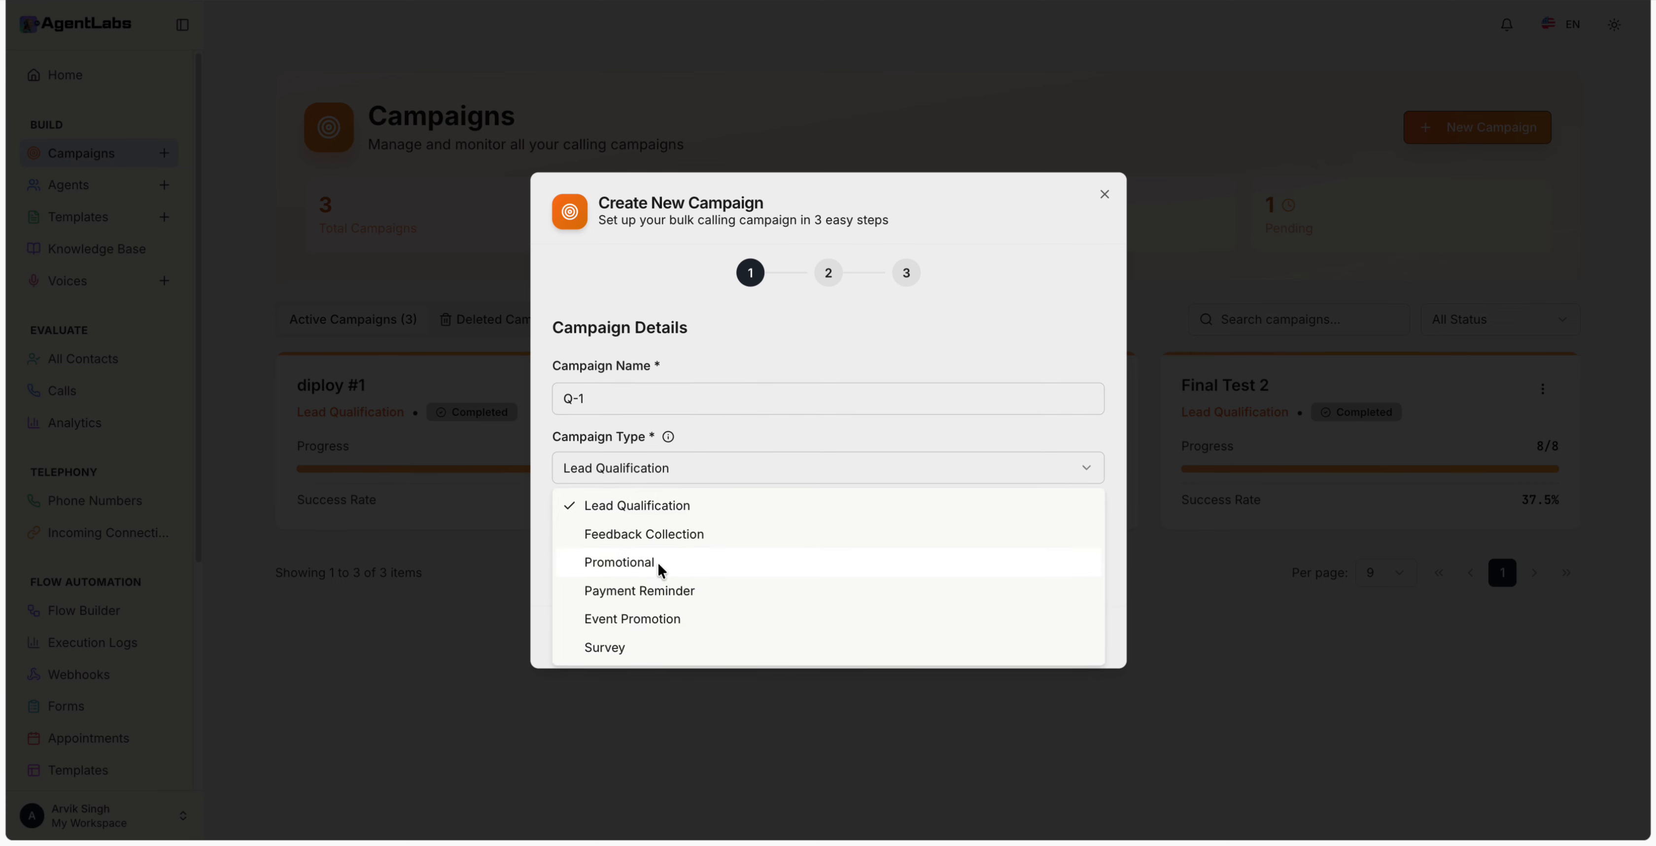
{"action": "left_click", "coordinate": [724, 446]}
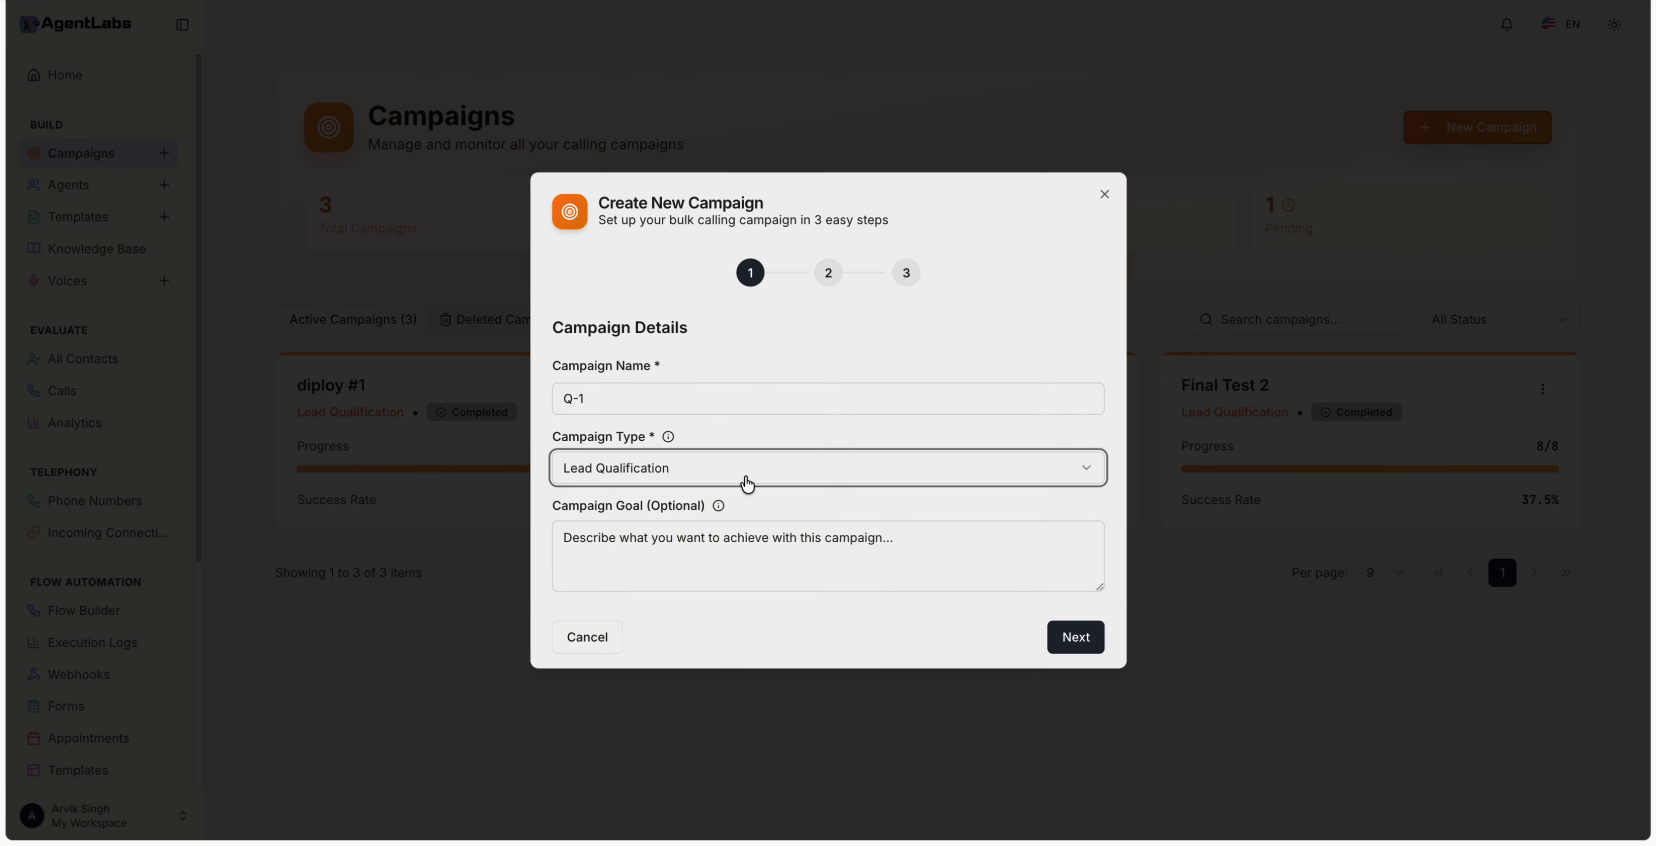
{"action": "left_click", "coordinate": [1080, 642]}
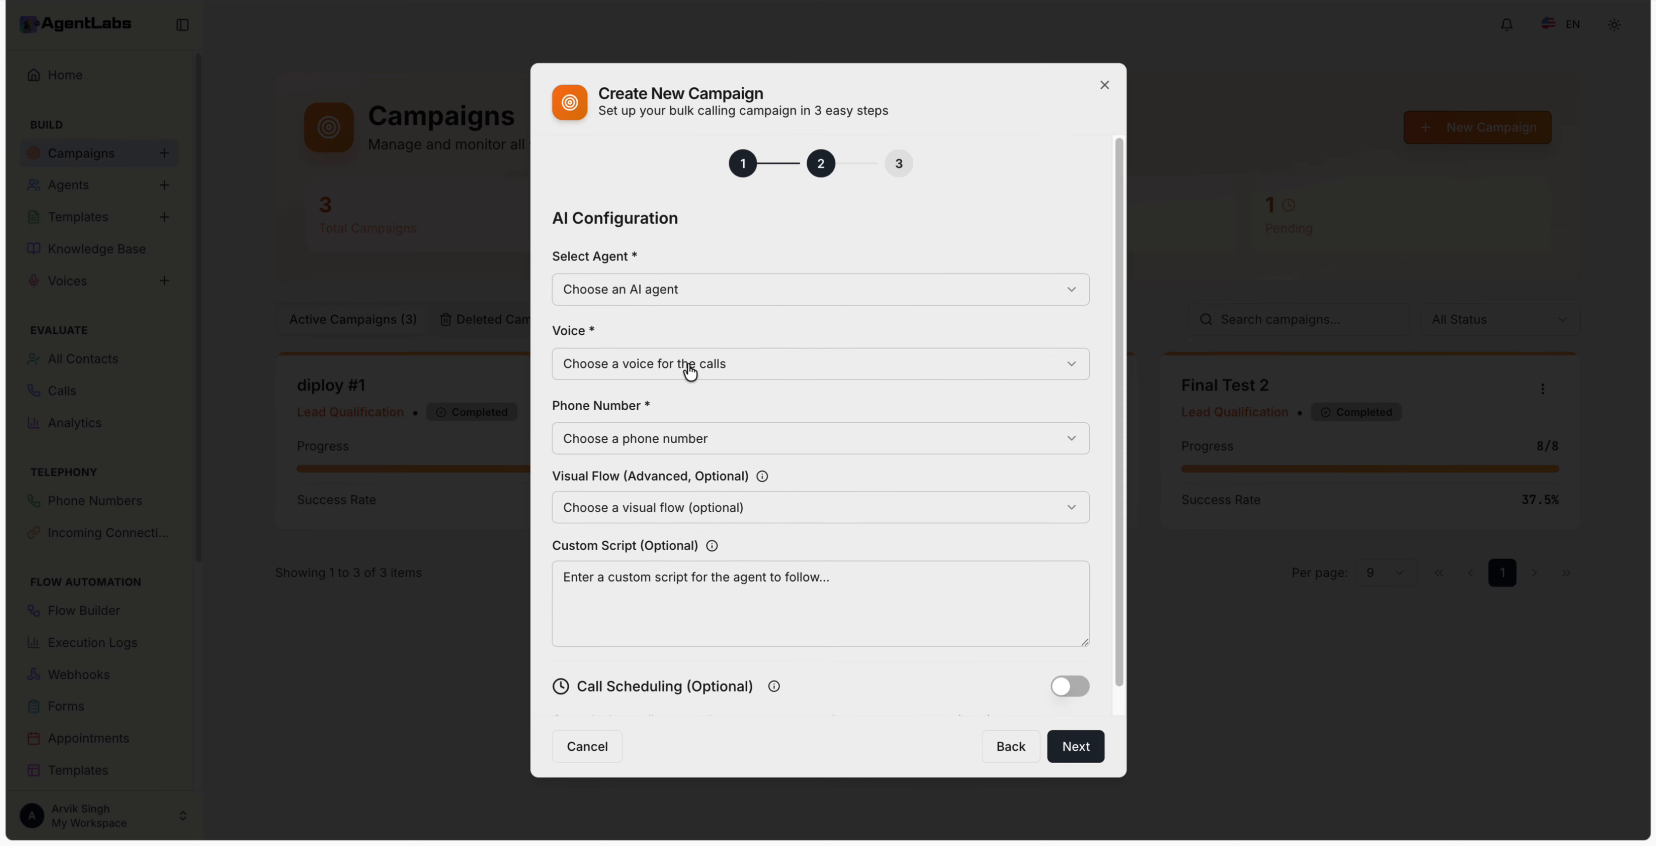
Step: Select Form Agent 1 - helpful (Flow) as the campaign's agent, leaving the voice unchosen
{"action": "left_click", "coordinate": [666, 298]}
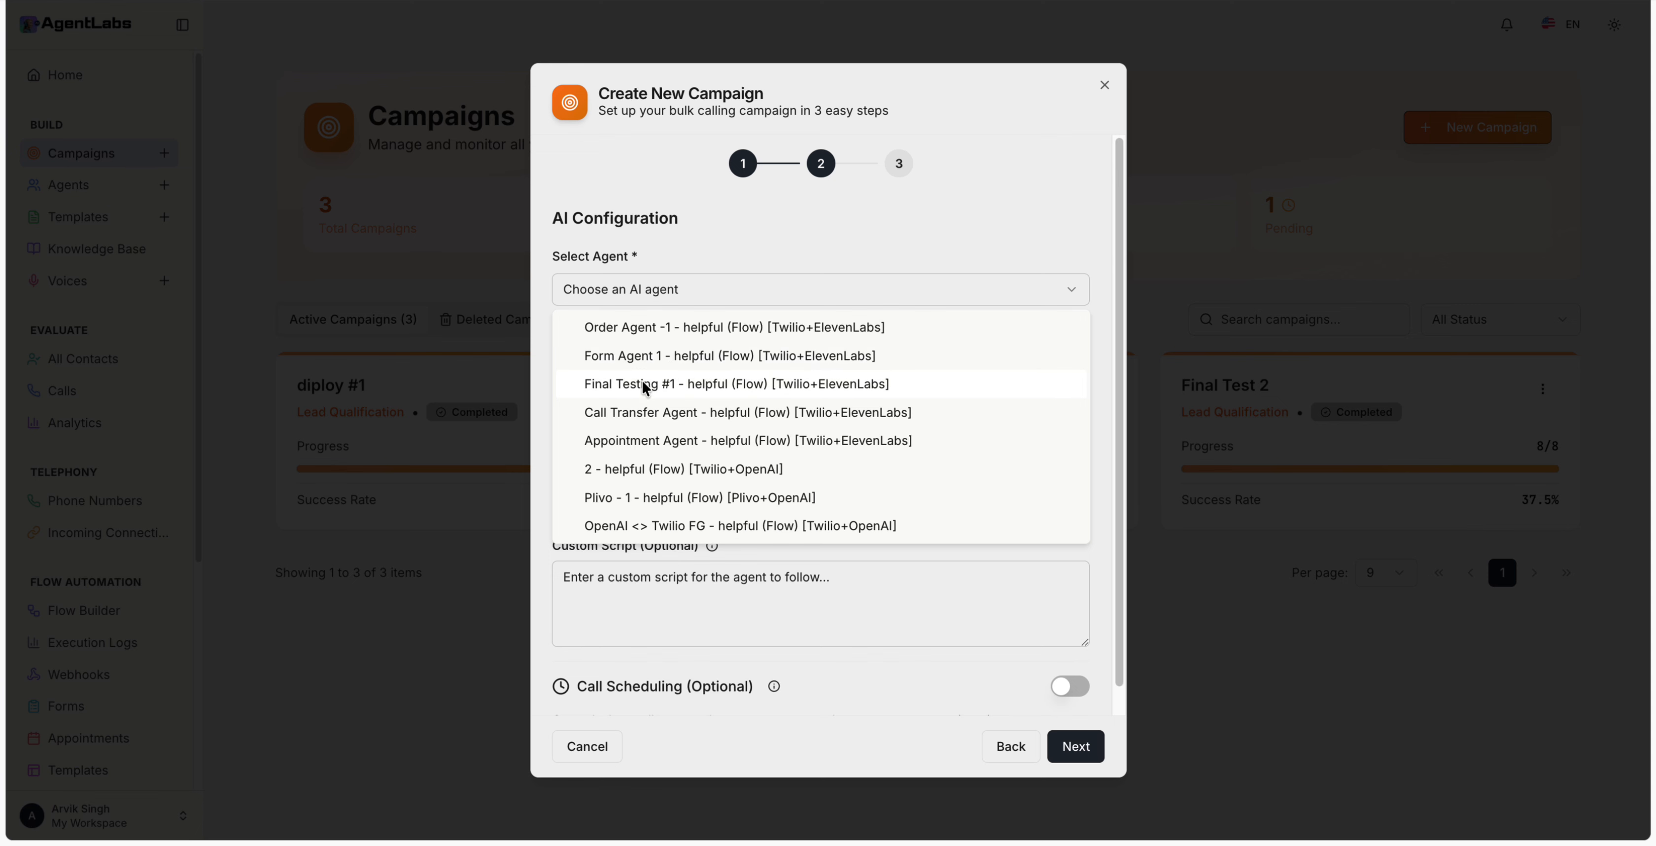
{"action": "left_click", "coordinate": [635, 357]}
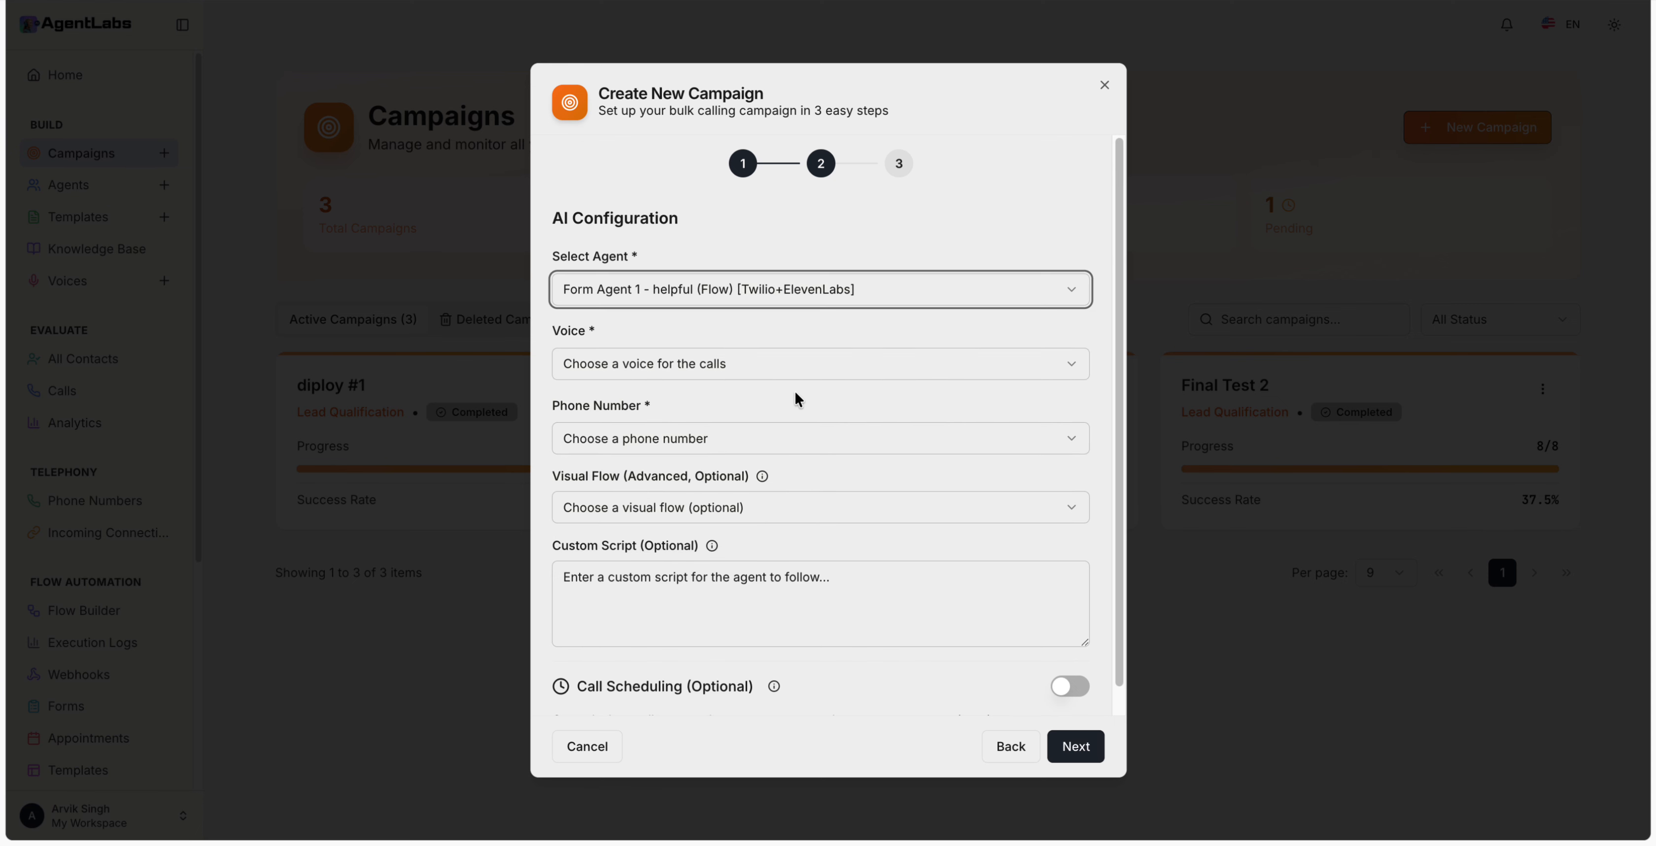
{"action": "left_click", "coordinate": [633, 369]}
{"action": "scroll", "coordinate": [720, 543], "scroll_direction": "down", "scroll_amount": 3}
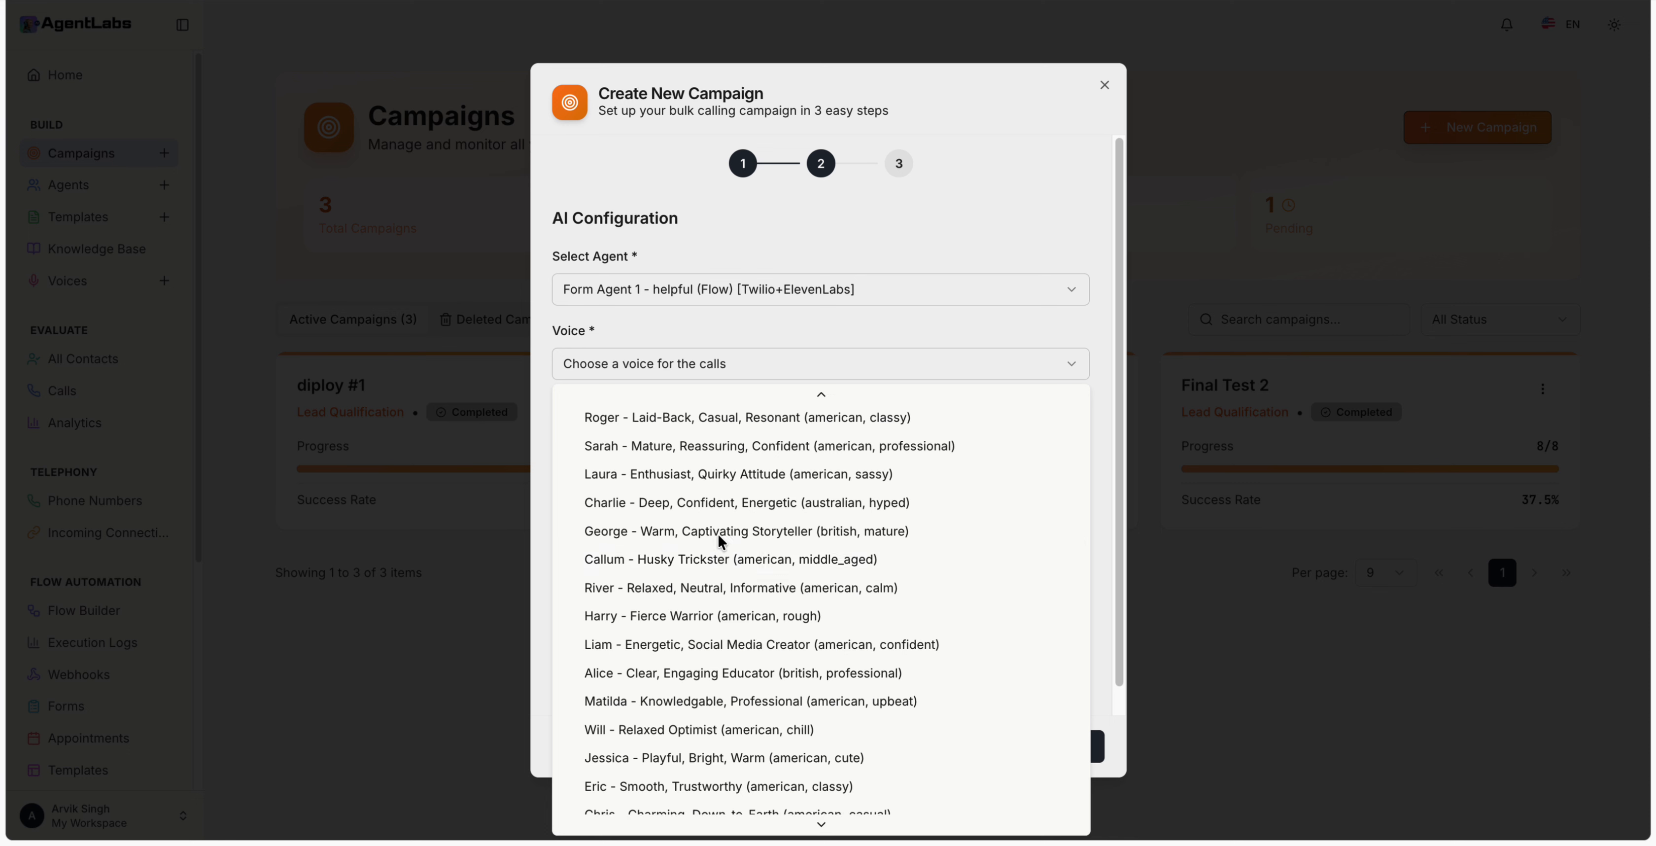
{"action": "scroll", "coordinate": [722, 533], "scroll_direction": "up", "scroll_amount": 3}
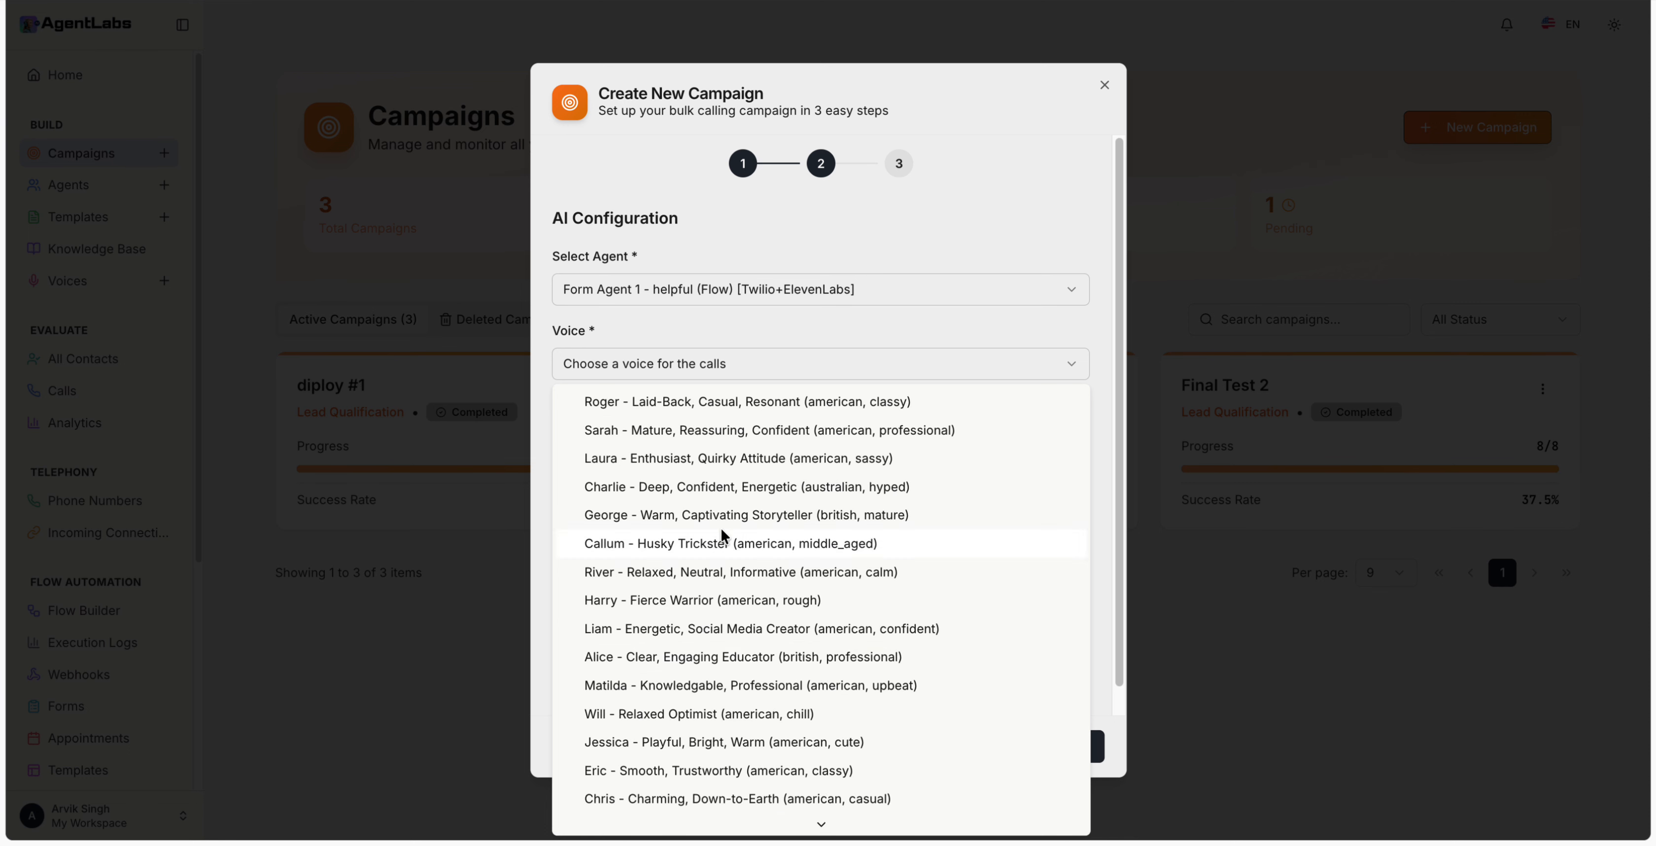
{"action": "left_click", "coordinate": [694, 324]}
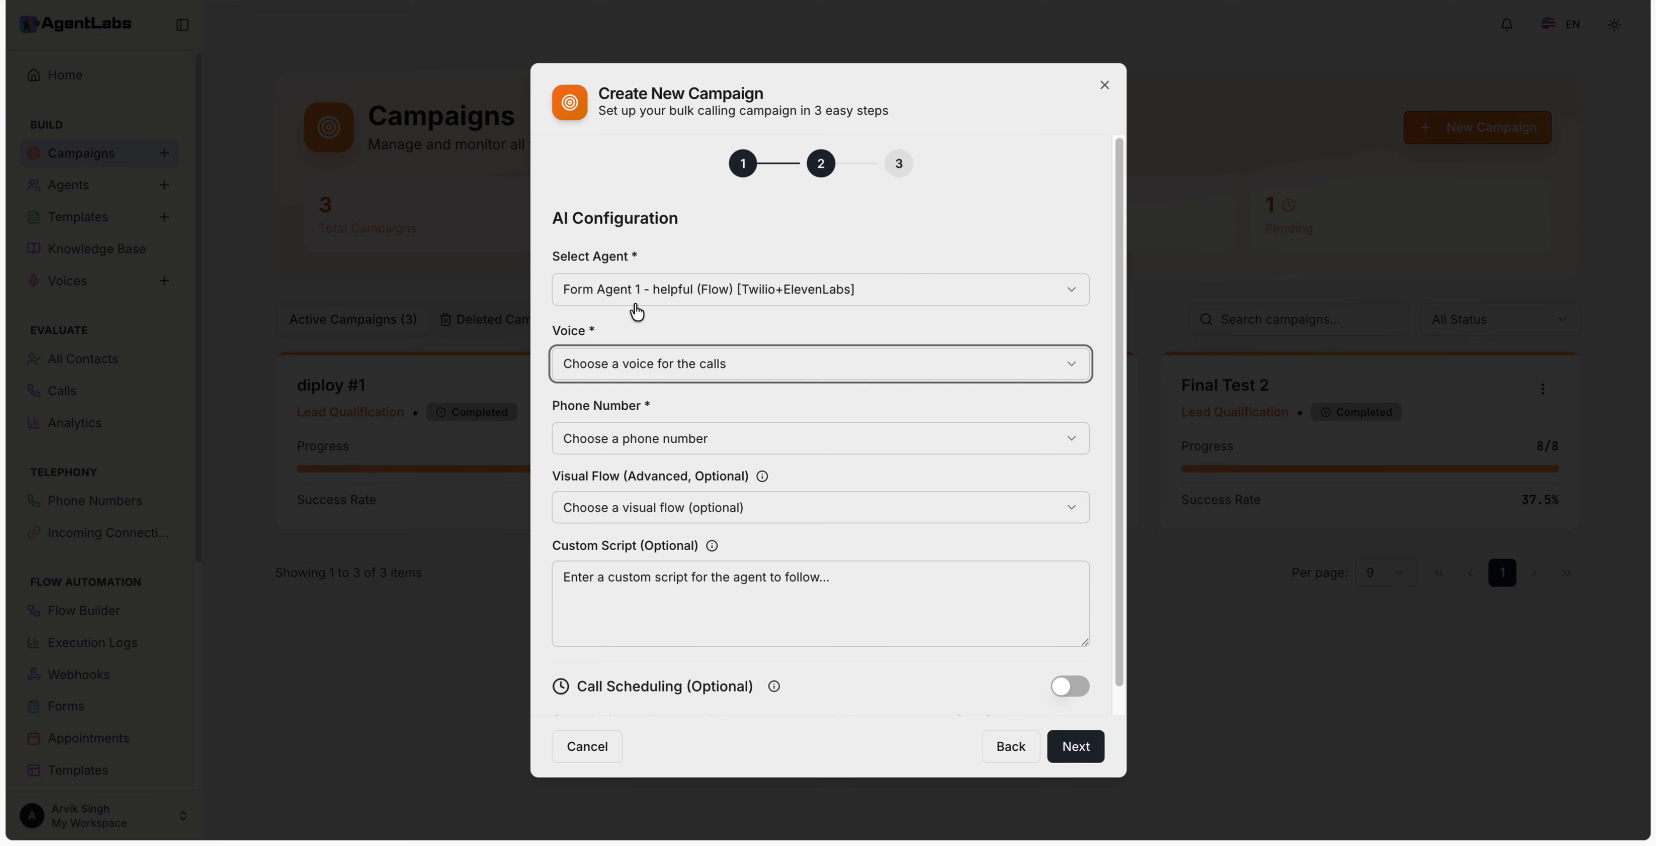
{"action": "scroll", "coordinate": [702, 335], "scroll_direction": "down", "scroll_amount": 1}
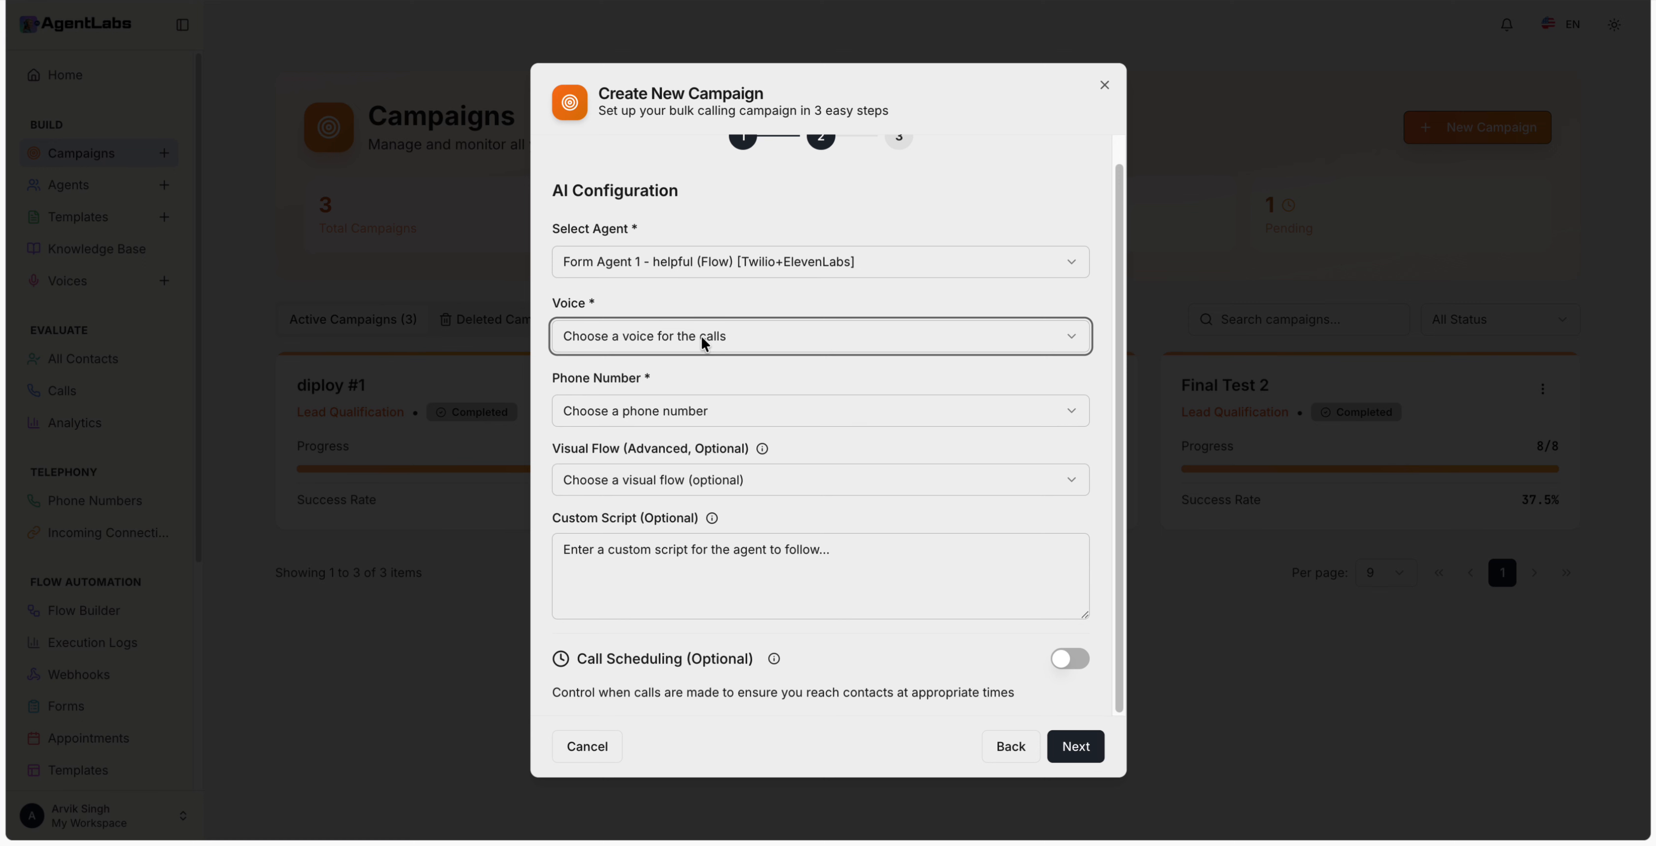
Step: Use Flow Number as the phone number, no visual flow, and enable scheduling for 09:00 AM–05:00 PM
{"action": "left_click", "coordinate": [681, 412]}
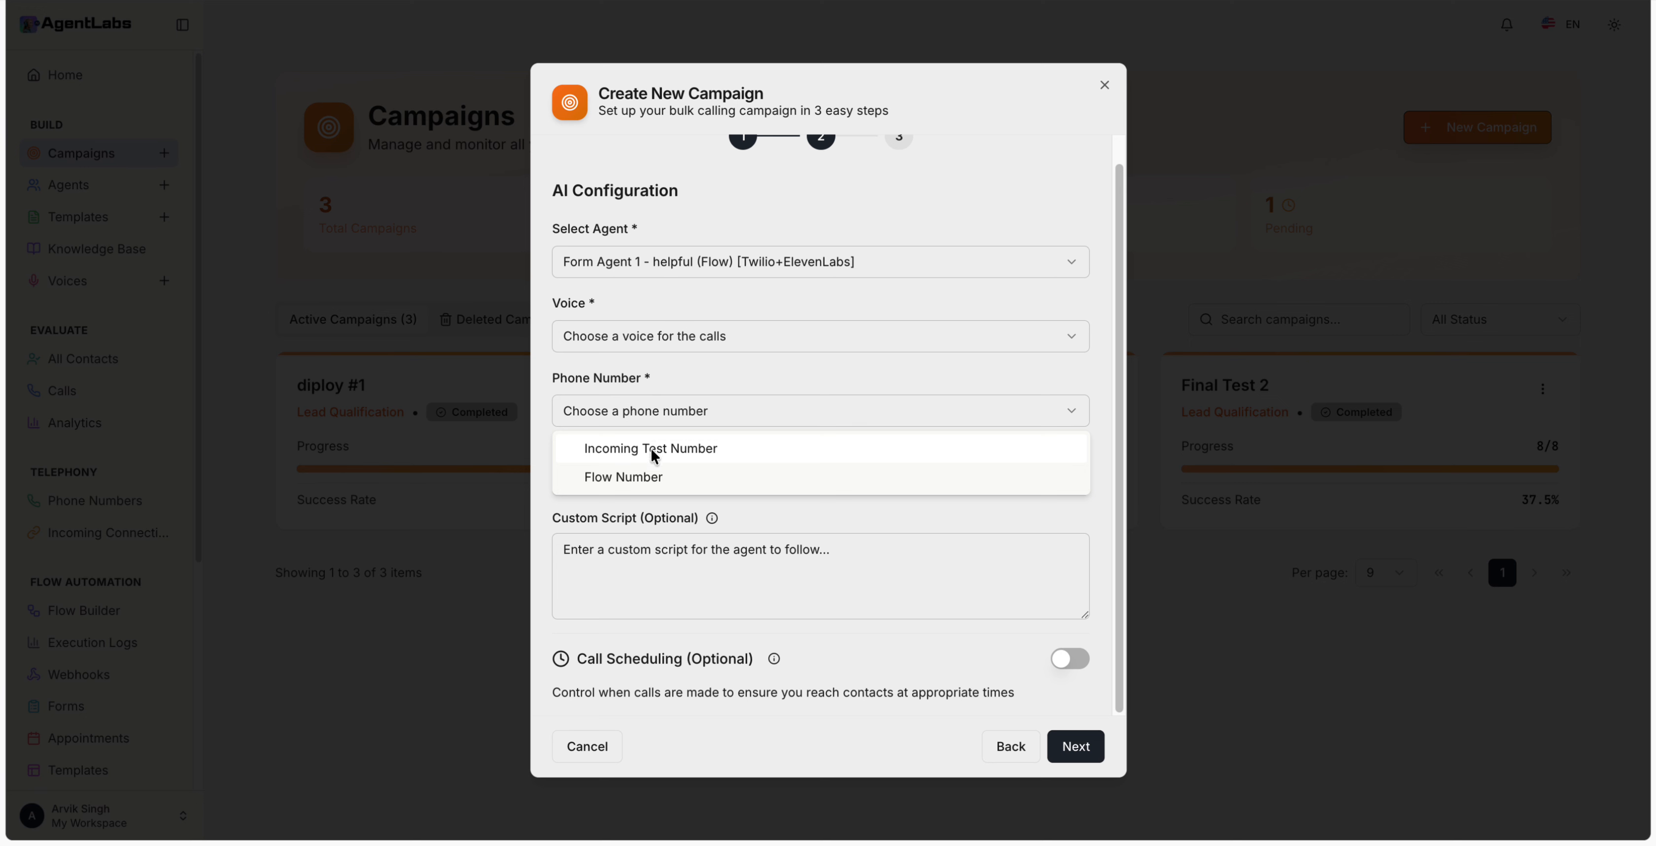
{"action": "left_click", "coordinate": [646, 472]}
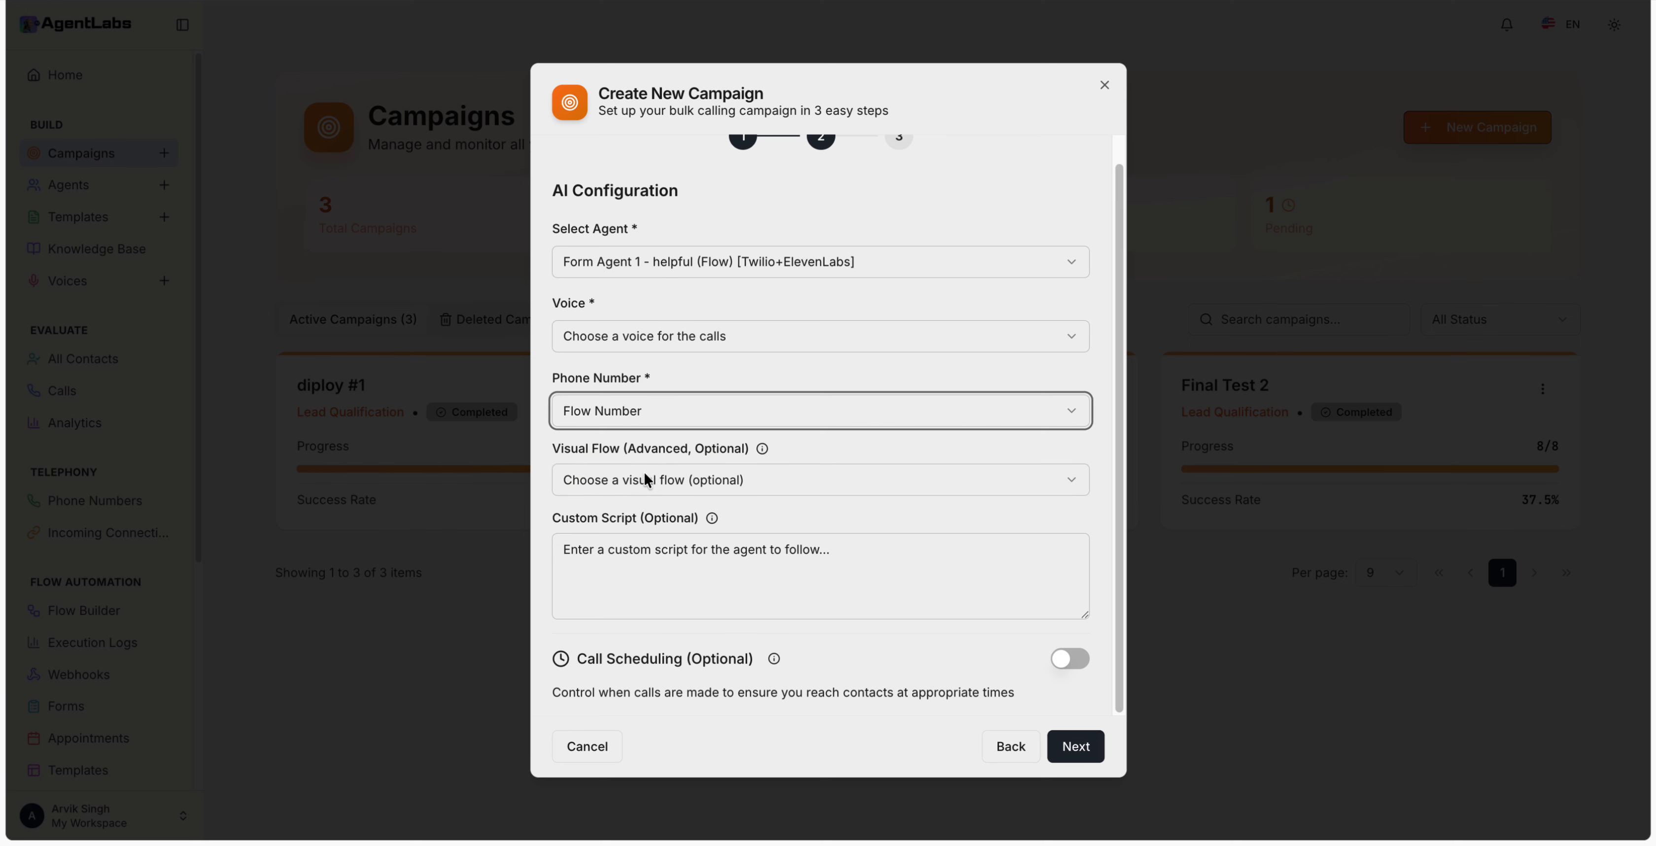
{"action": "left_click", "coordinate": [648, 417]}
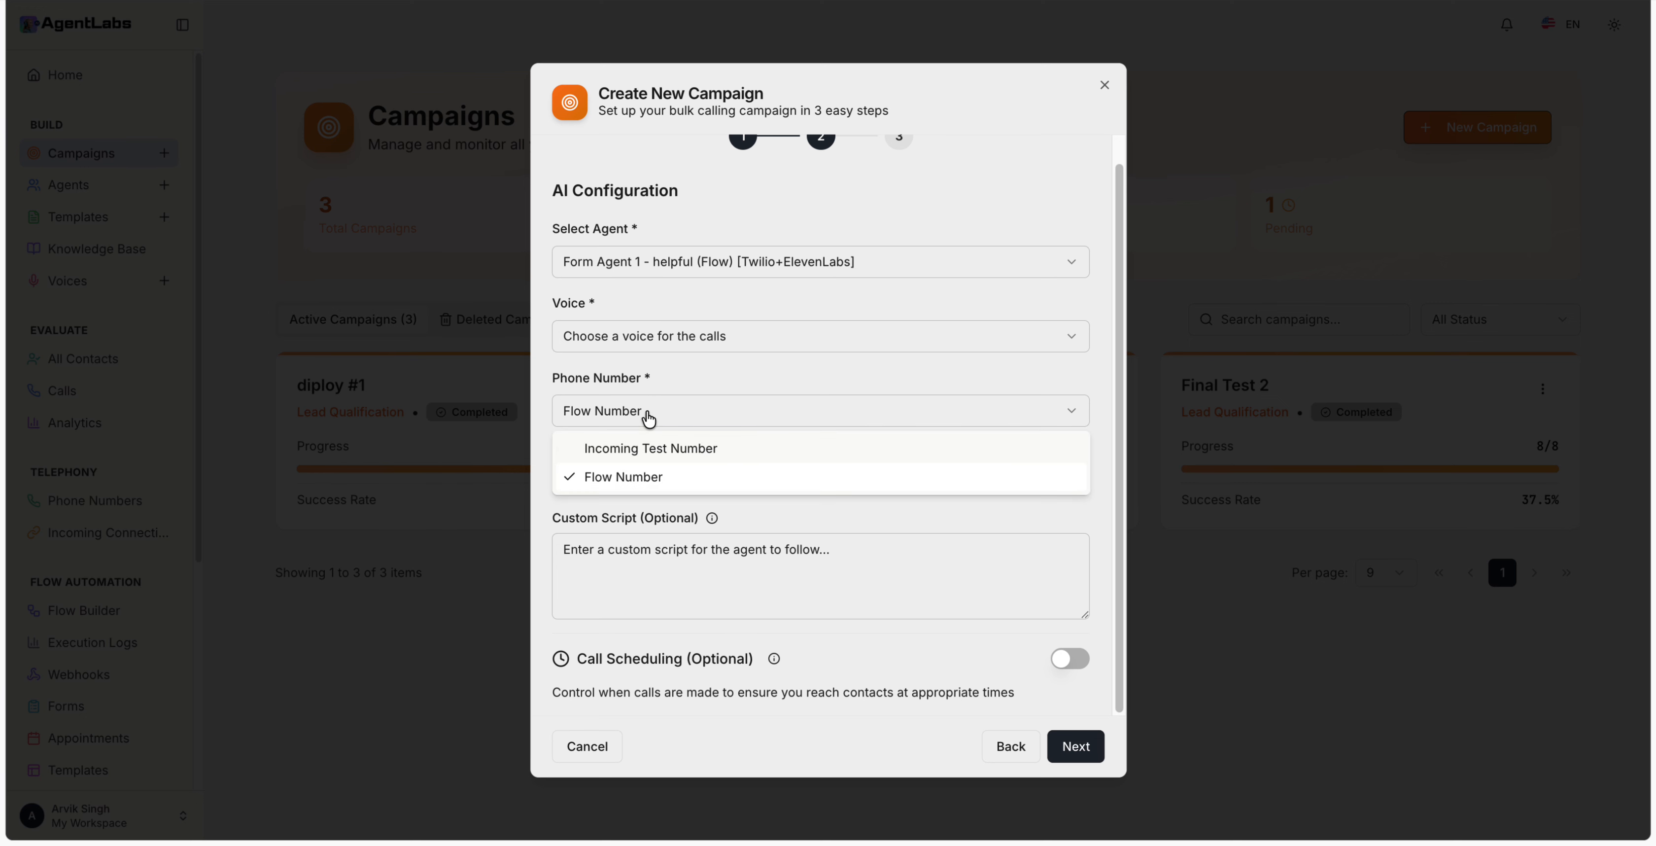
{"action": "left_click", "coordinate": [656, 476]}
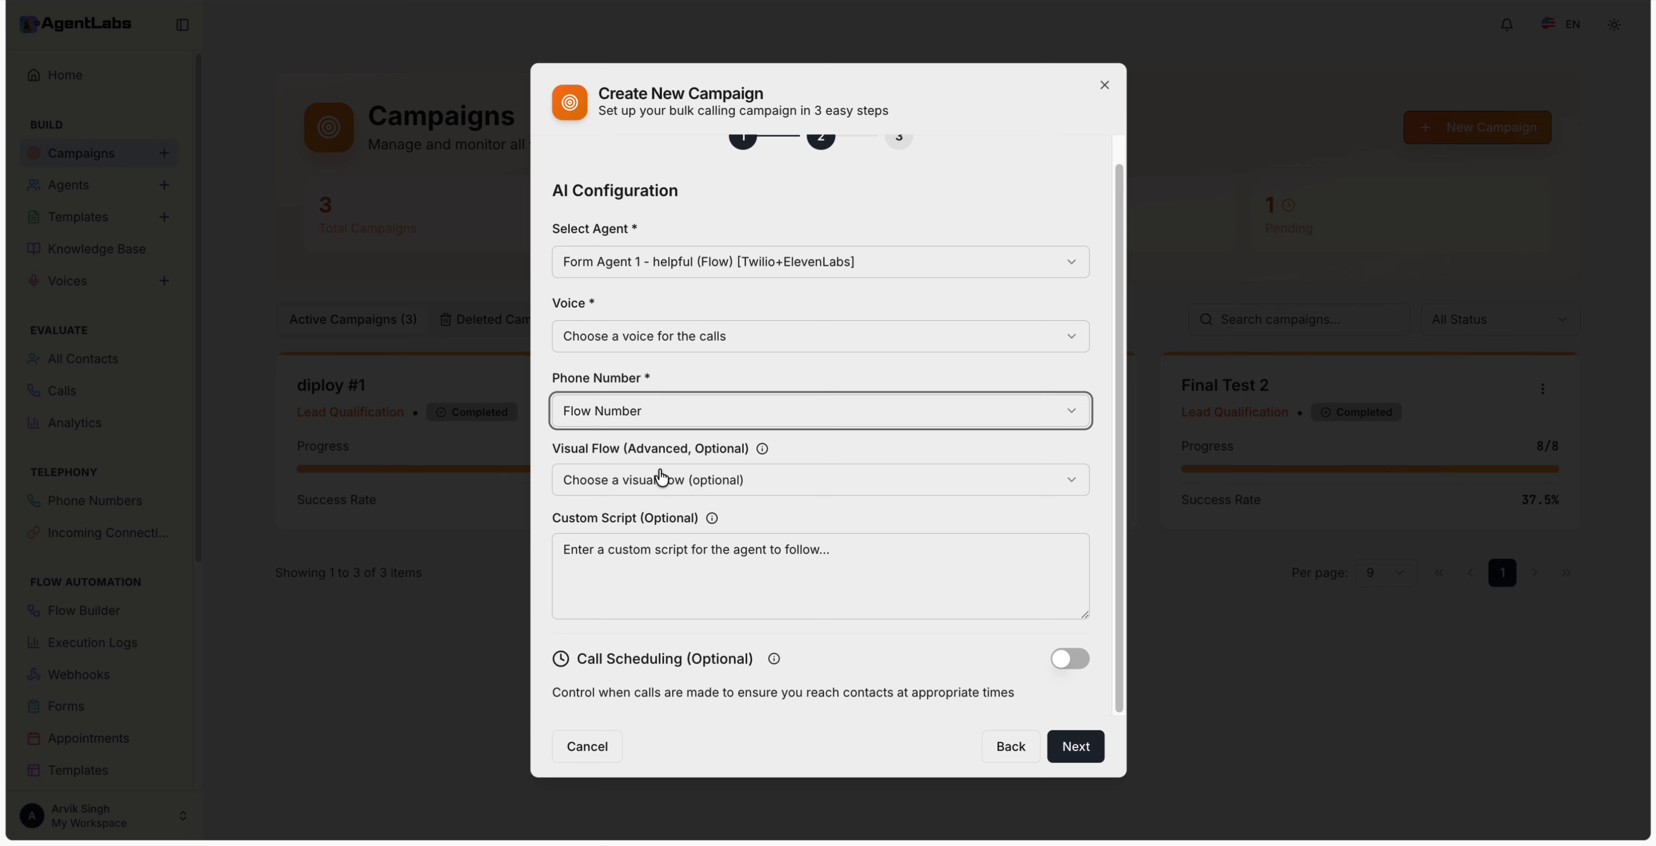
{"action": "left_click", "coordinate": [729, 479]}
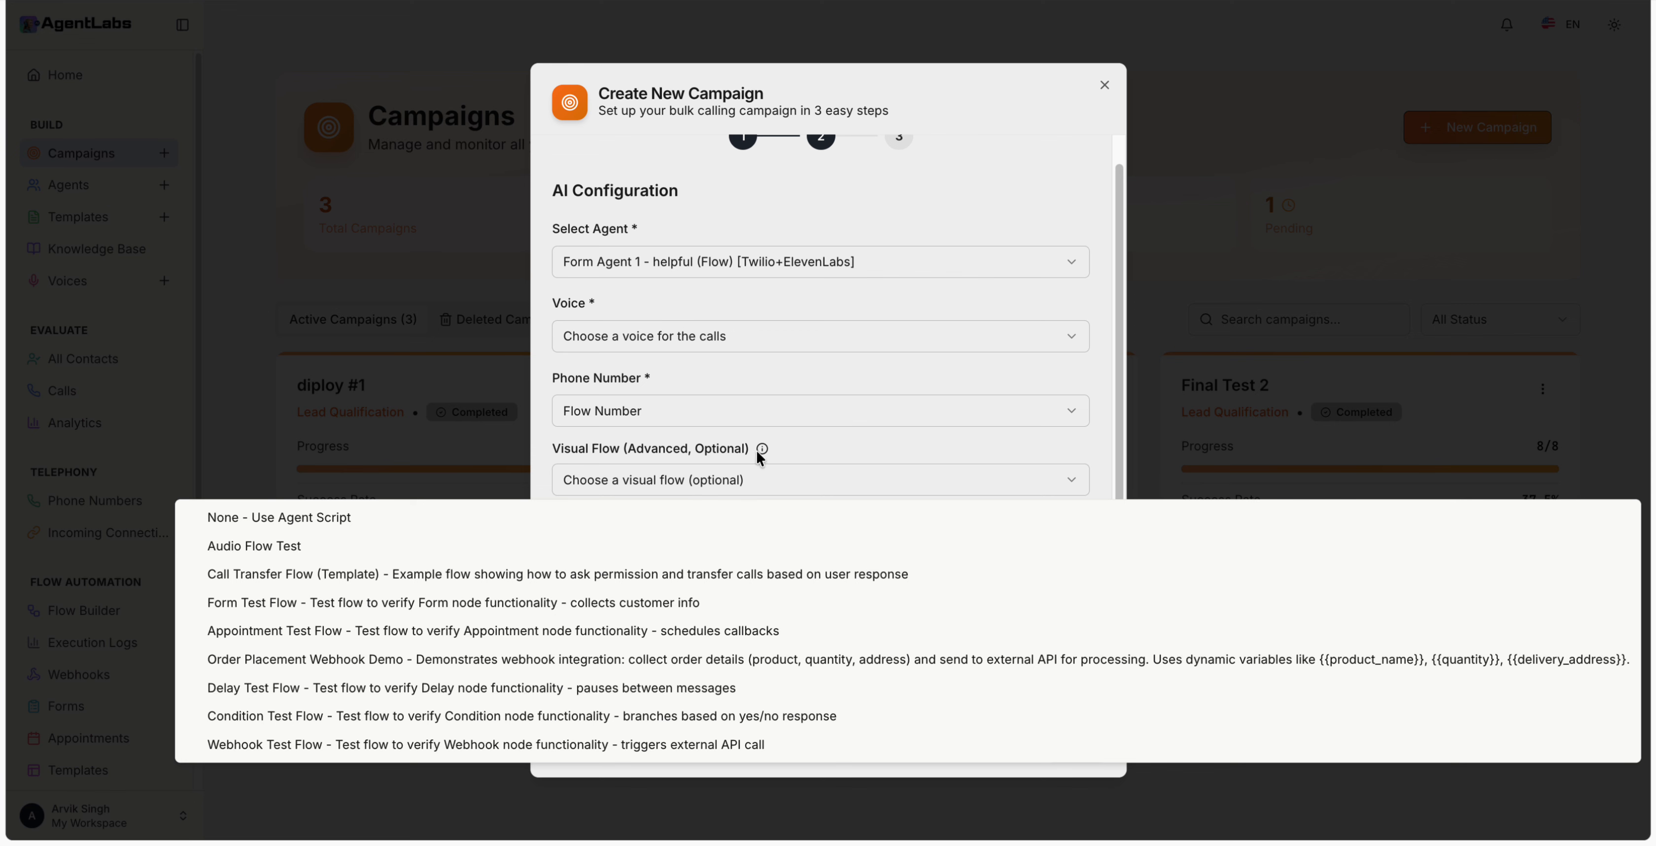
{"action": "left_click", "coordinate": [788, 456]}
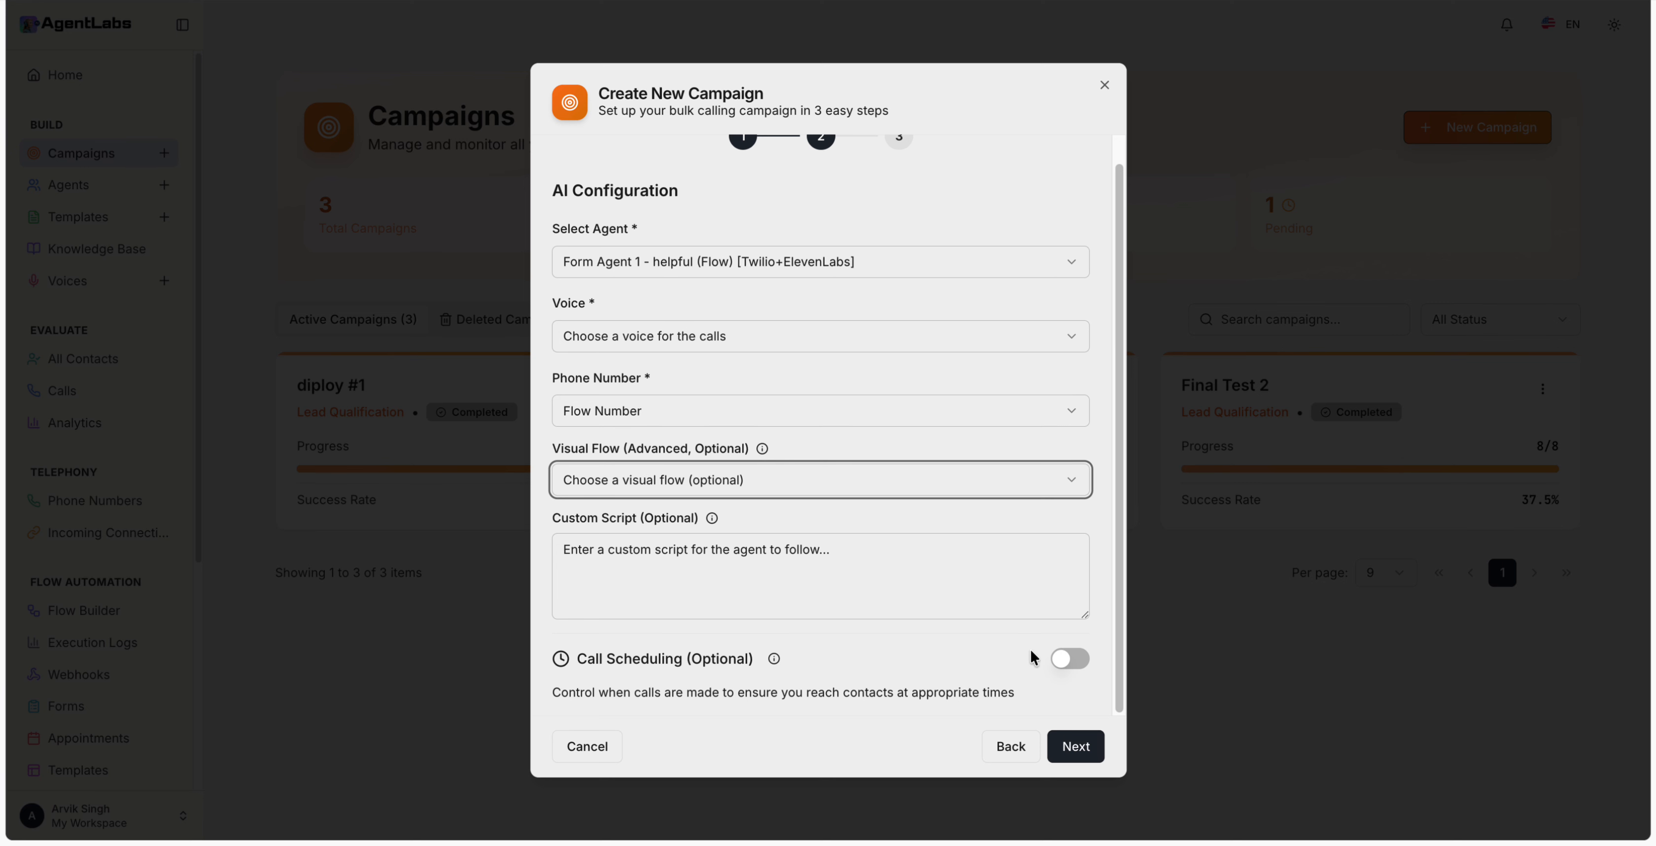
{"action": "left_click", "coordinate": [1074, 658]}
{"action": "scroll", "coordinate": [818, 539], "scroll_direction": "down", "scroll_amount": 5}
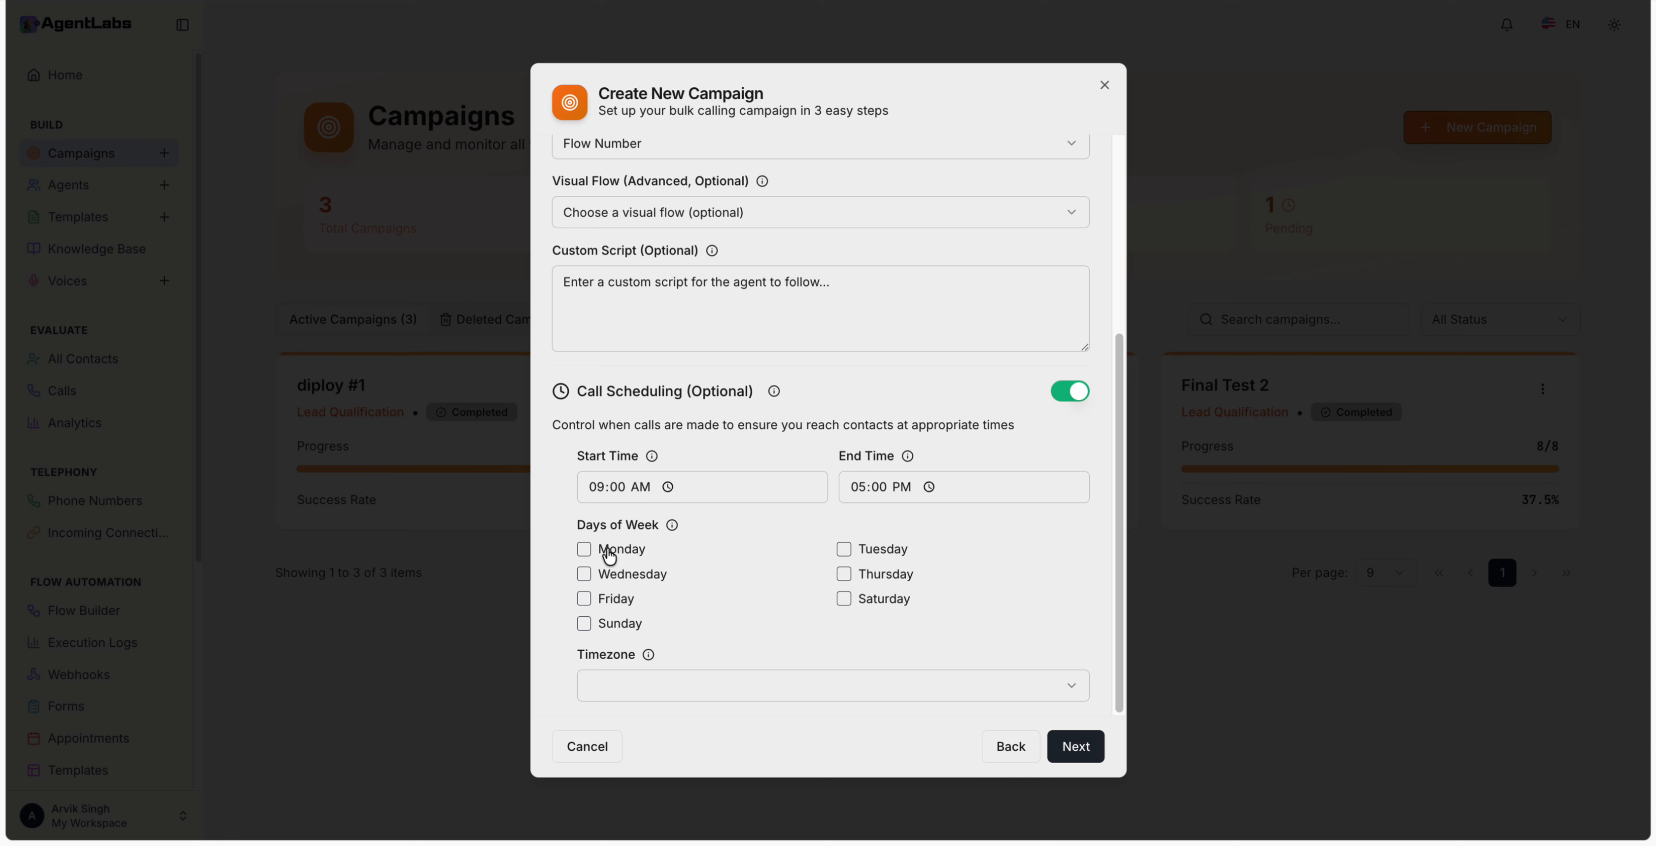
Step: Make Monday through Friday the campaign's calling days
{"action": "left_click", "coordinate": [583, 549]}
{"action": "left_click", "coordinate": [584, 598]}
{"action": "left_click", "coordinate": [583, 573]}
{"action": "left_click", "coordinate": [843, 549]}
{"action": "left_click", "coordinate": [844, 575]}
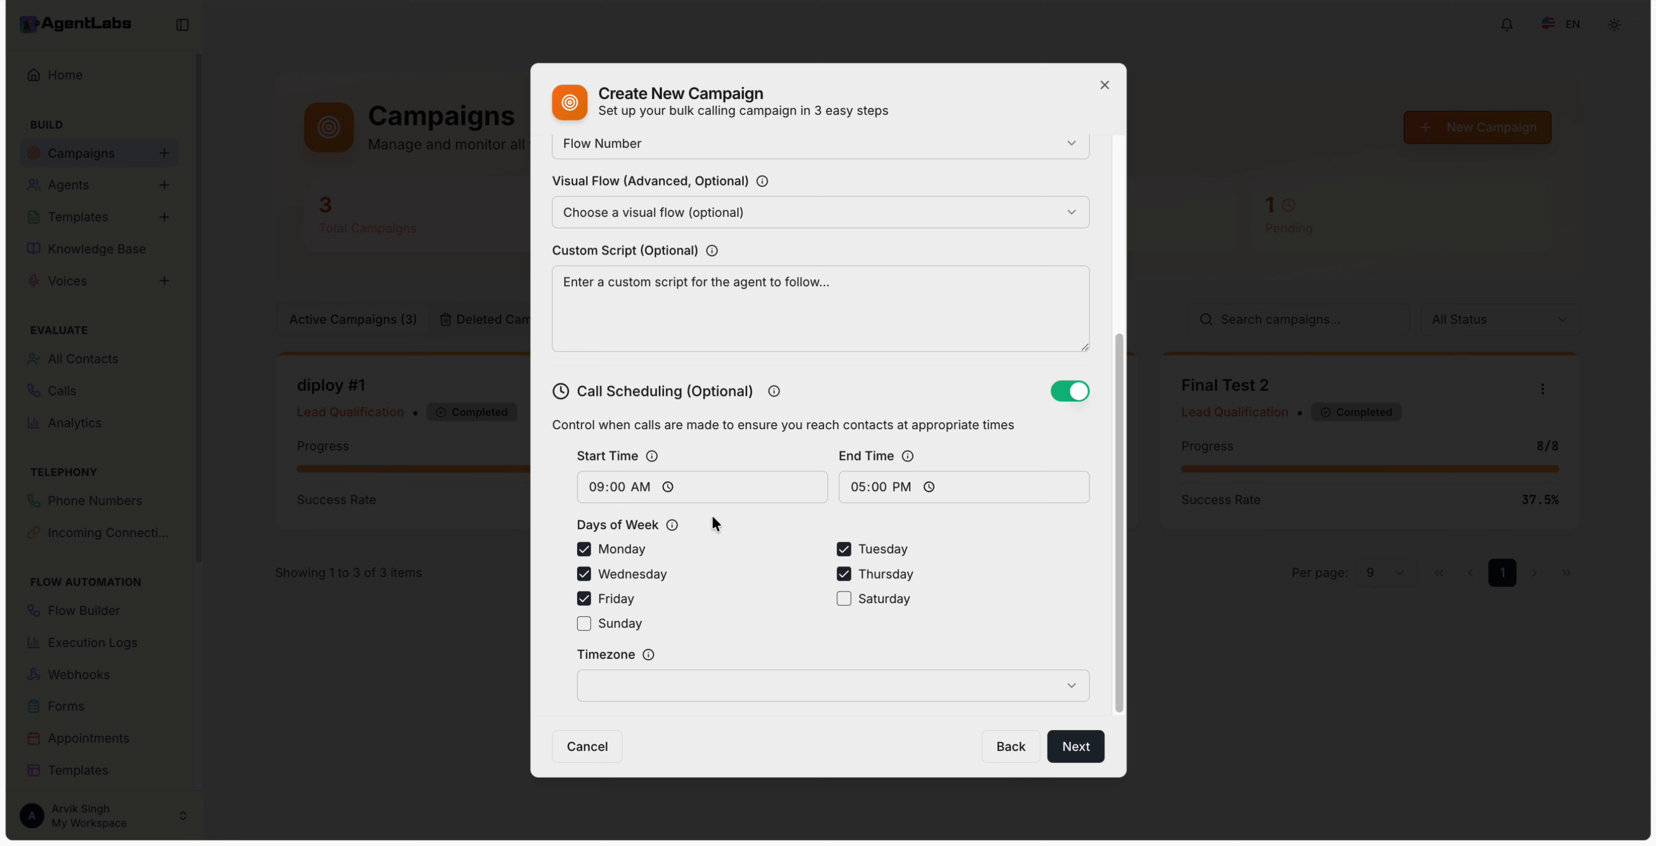
Step: Leave the timezone unchanged and attempt to advance, which is refused because no voice is chosen
{"action": "left_click", "coordinate": [688, 687]}
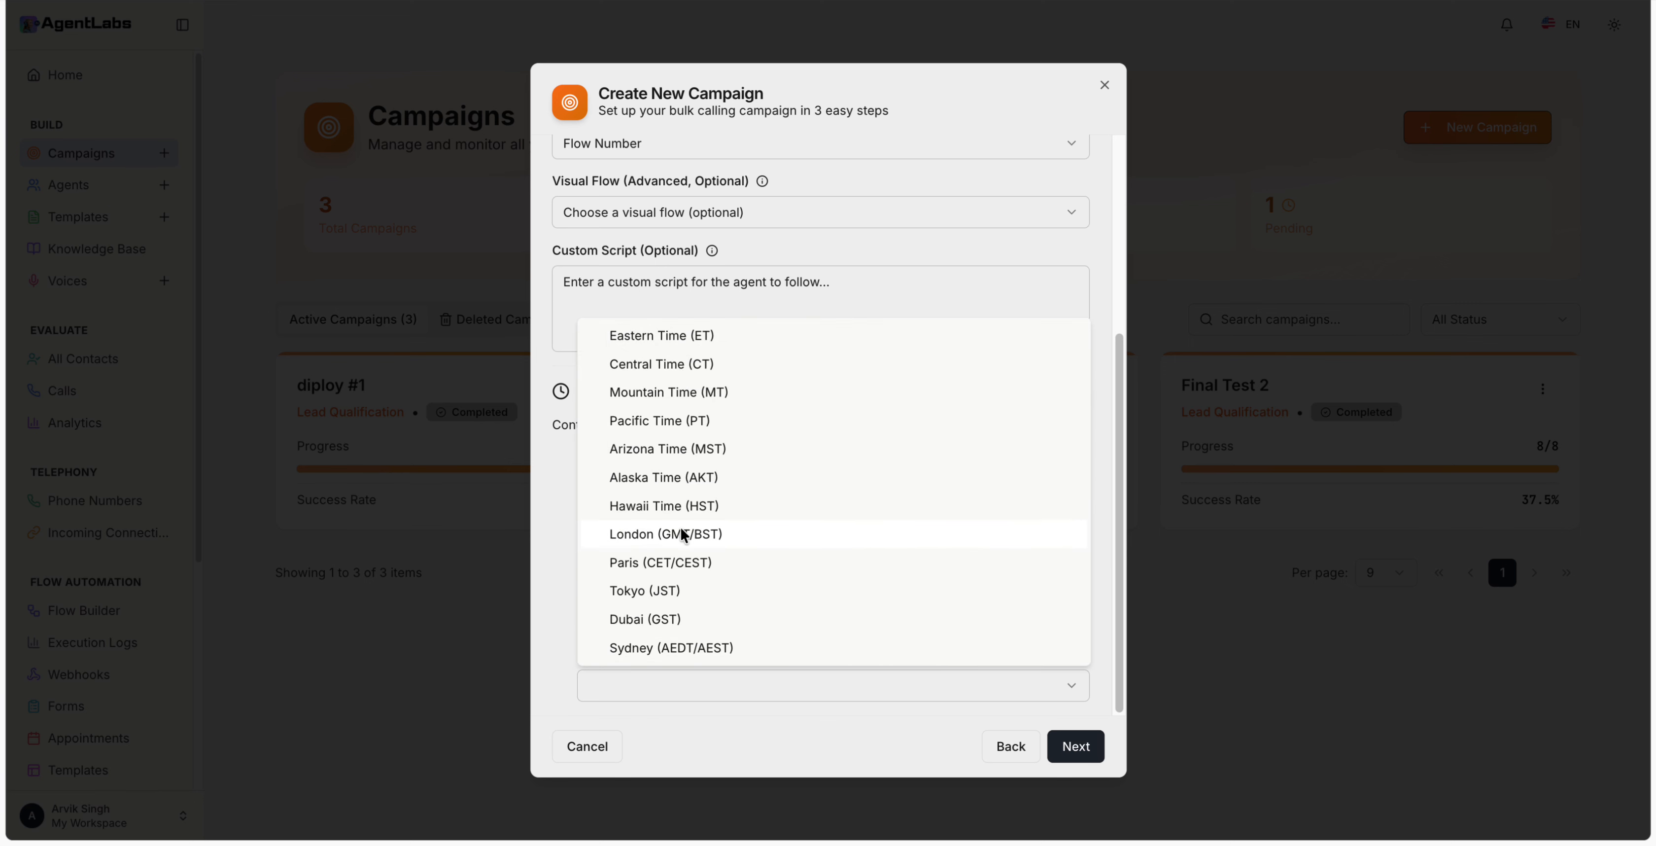
{"action": "left_click", "coordinate": [737, 680]}
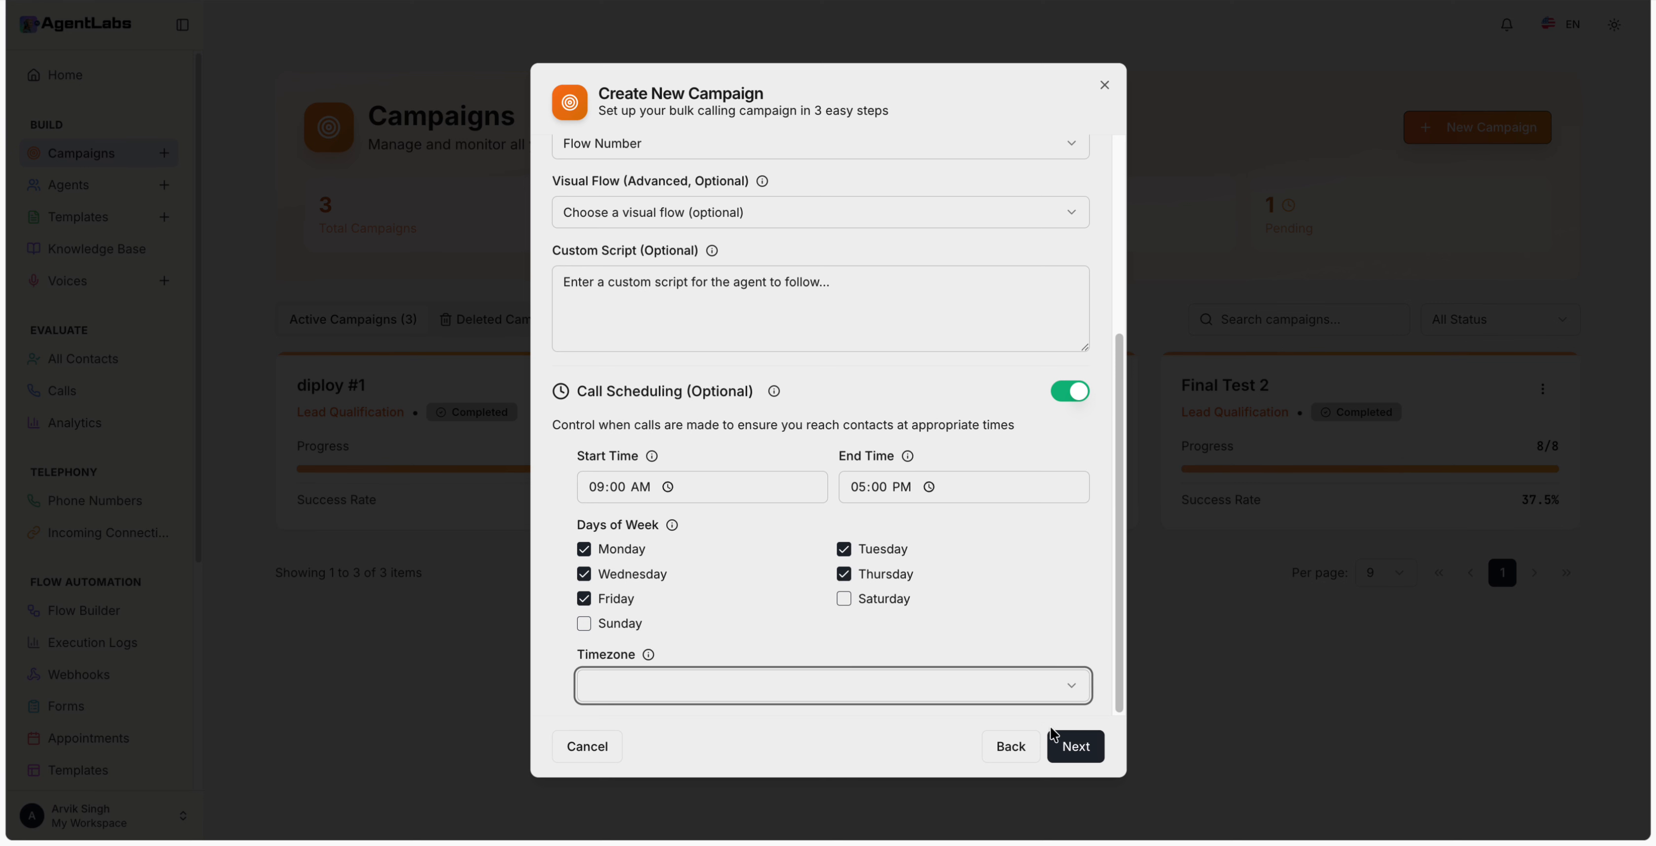
{"action": "left_click", "coordinate": [1073, 746]}
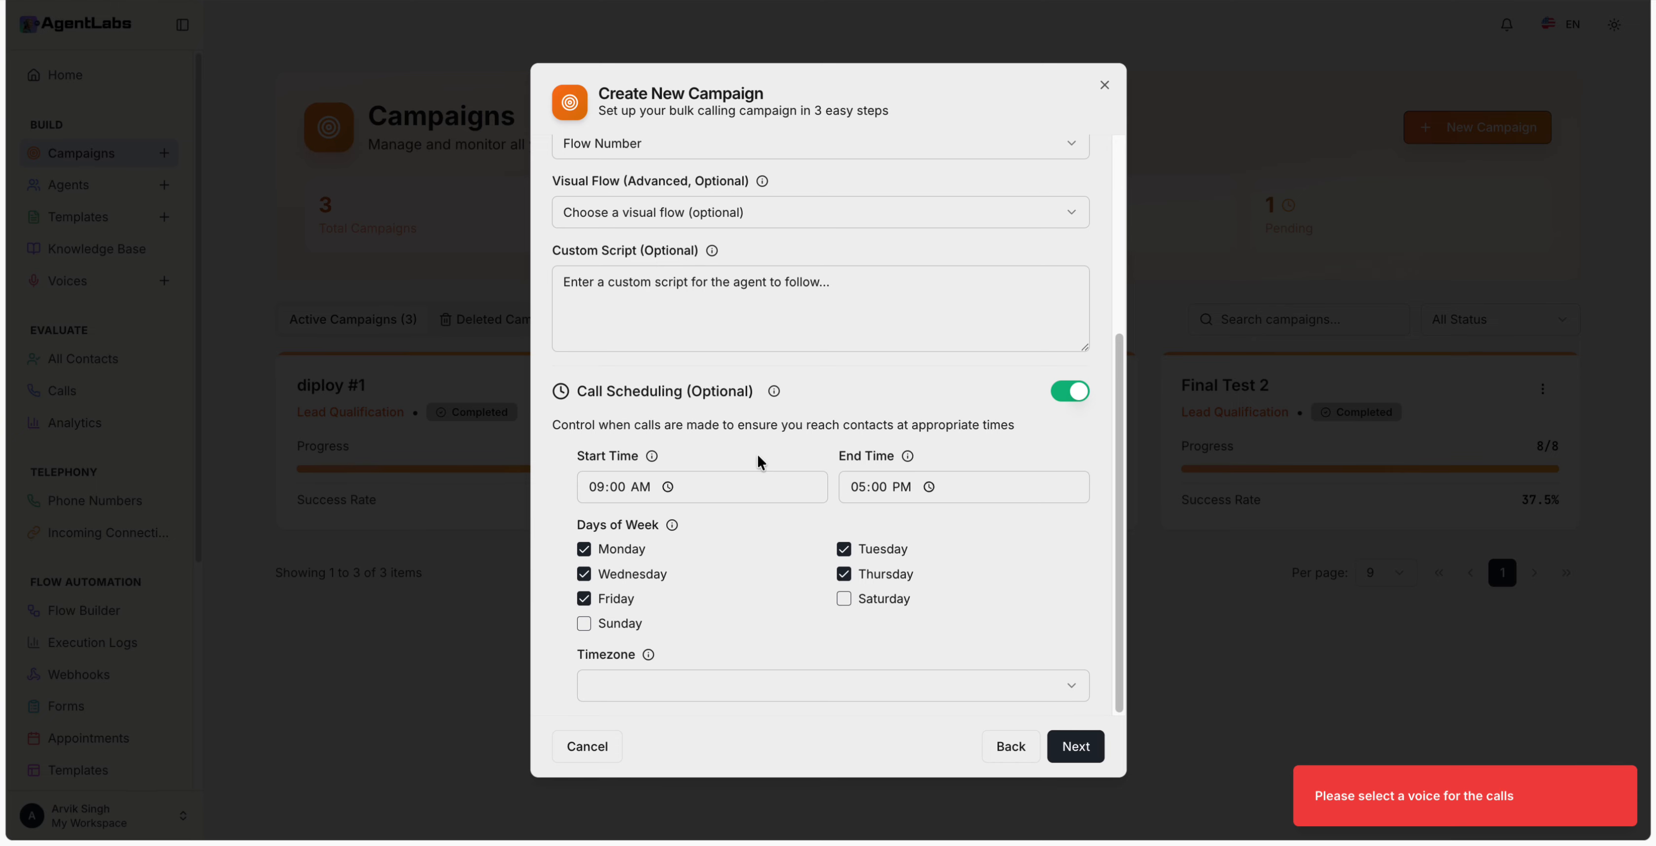
Step: Choose Sarah - Mature, Reassuring, Confident as the calling voice and advance to Add Contacts
{"action": "scroll", "coordinate": [756, 457], "scroll_direction": "up", "scroll_amount": 5}
{"action": "left_click", "coordinate": [658, 361]}
{"action": "left_click", "coordinate": [636, 430]}
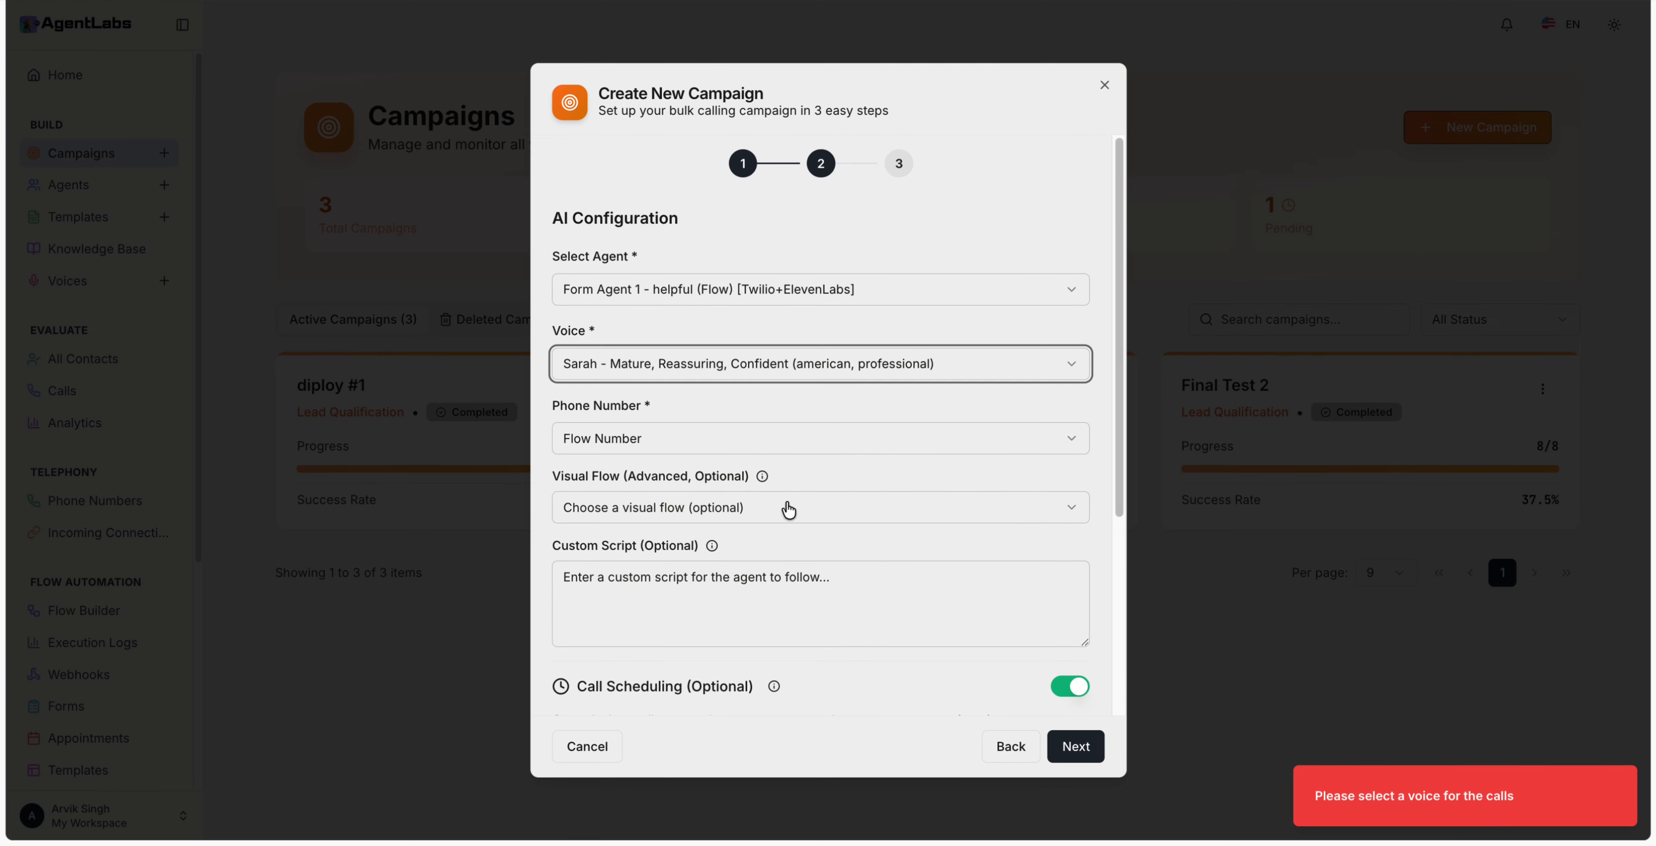
{"action": "scroll", "coordinate": [788, 510], "scroll_direction": "down", "scroll_amount": 5}
{"action": "left_click", "coordinate": [1067, 745]}
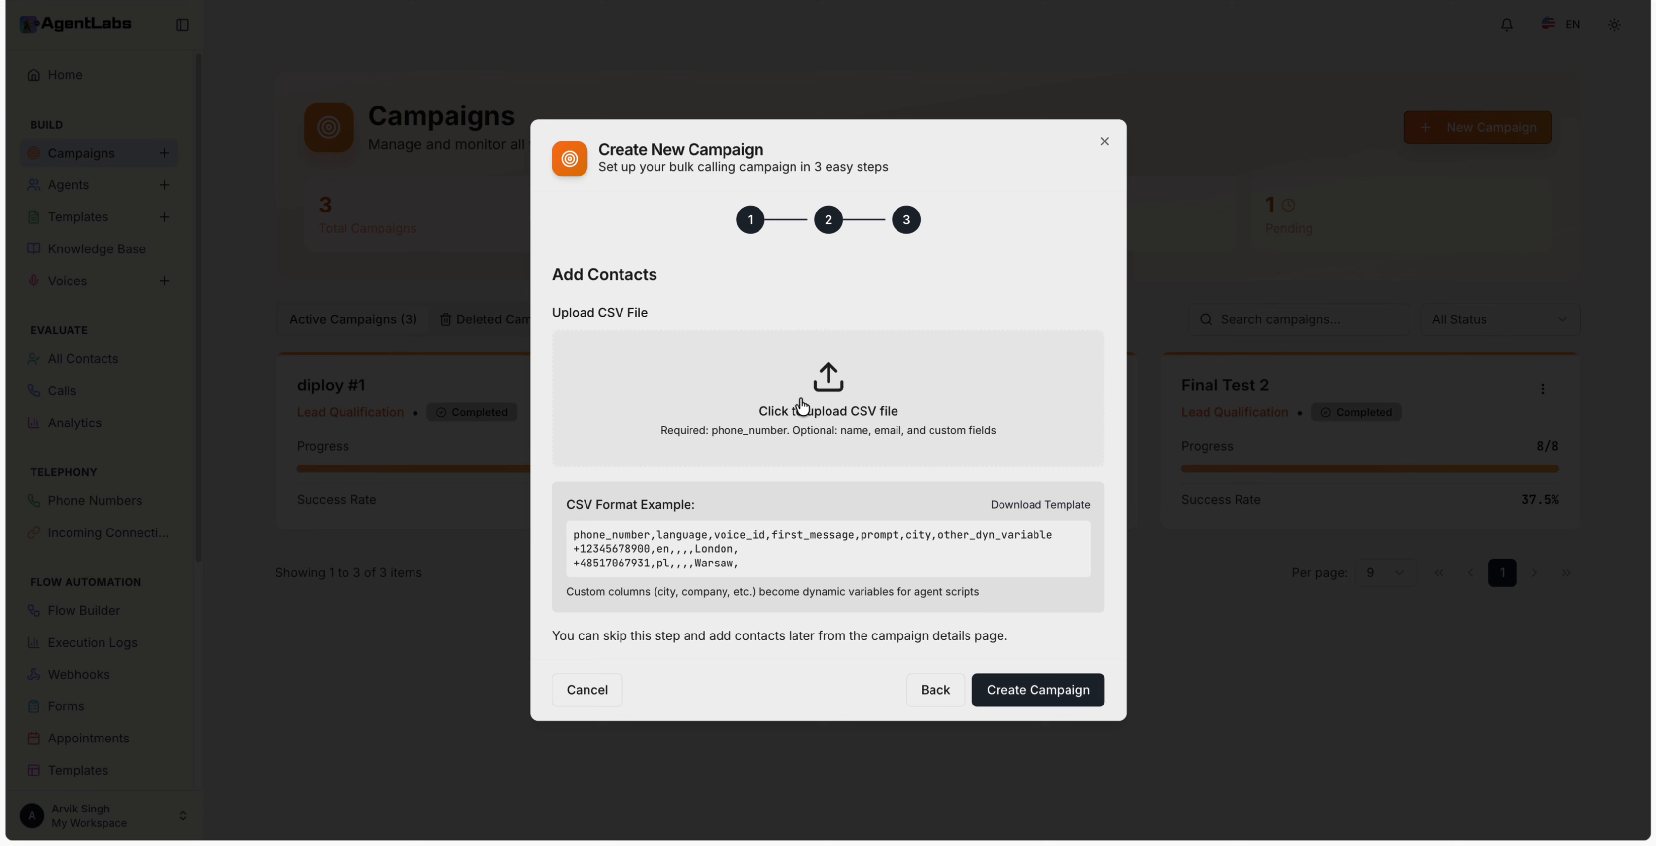
Step: Try twice to create the campaign, dismiss the OpenAI <> Twilio 1 number conflict, and abandon the wizard
{"action": "left_click", "coordinate": [1022, 687]}
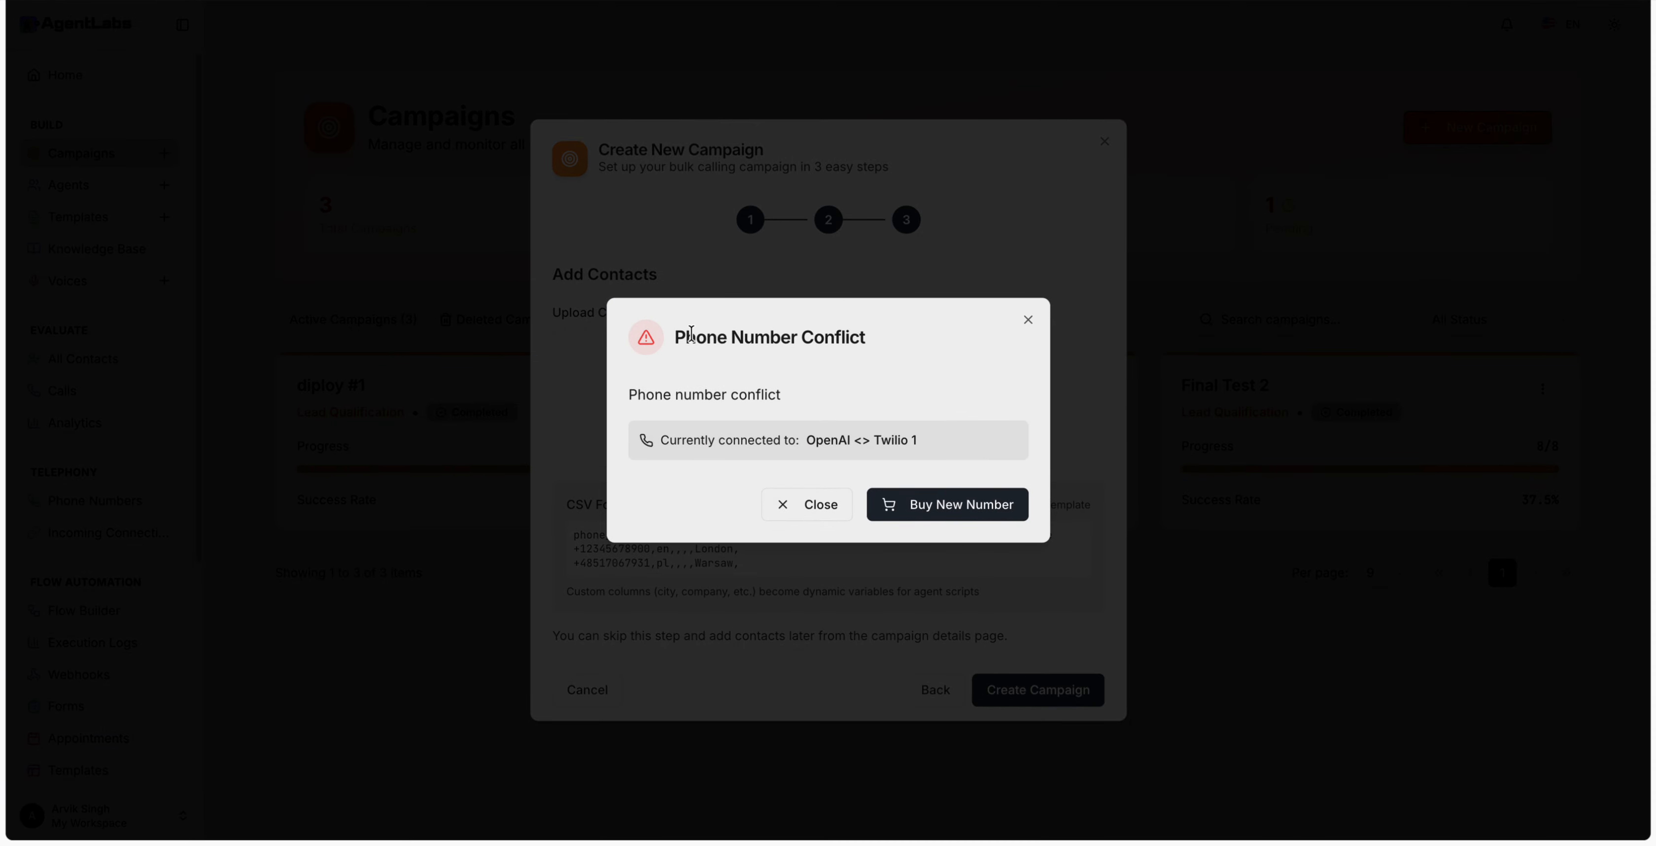
{"action": "left_click_drag", "start_coordinate": [691, 334], "coordinate": [866, 344]}
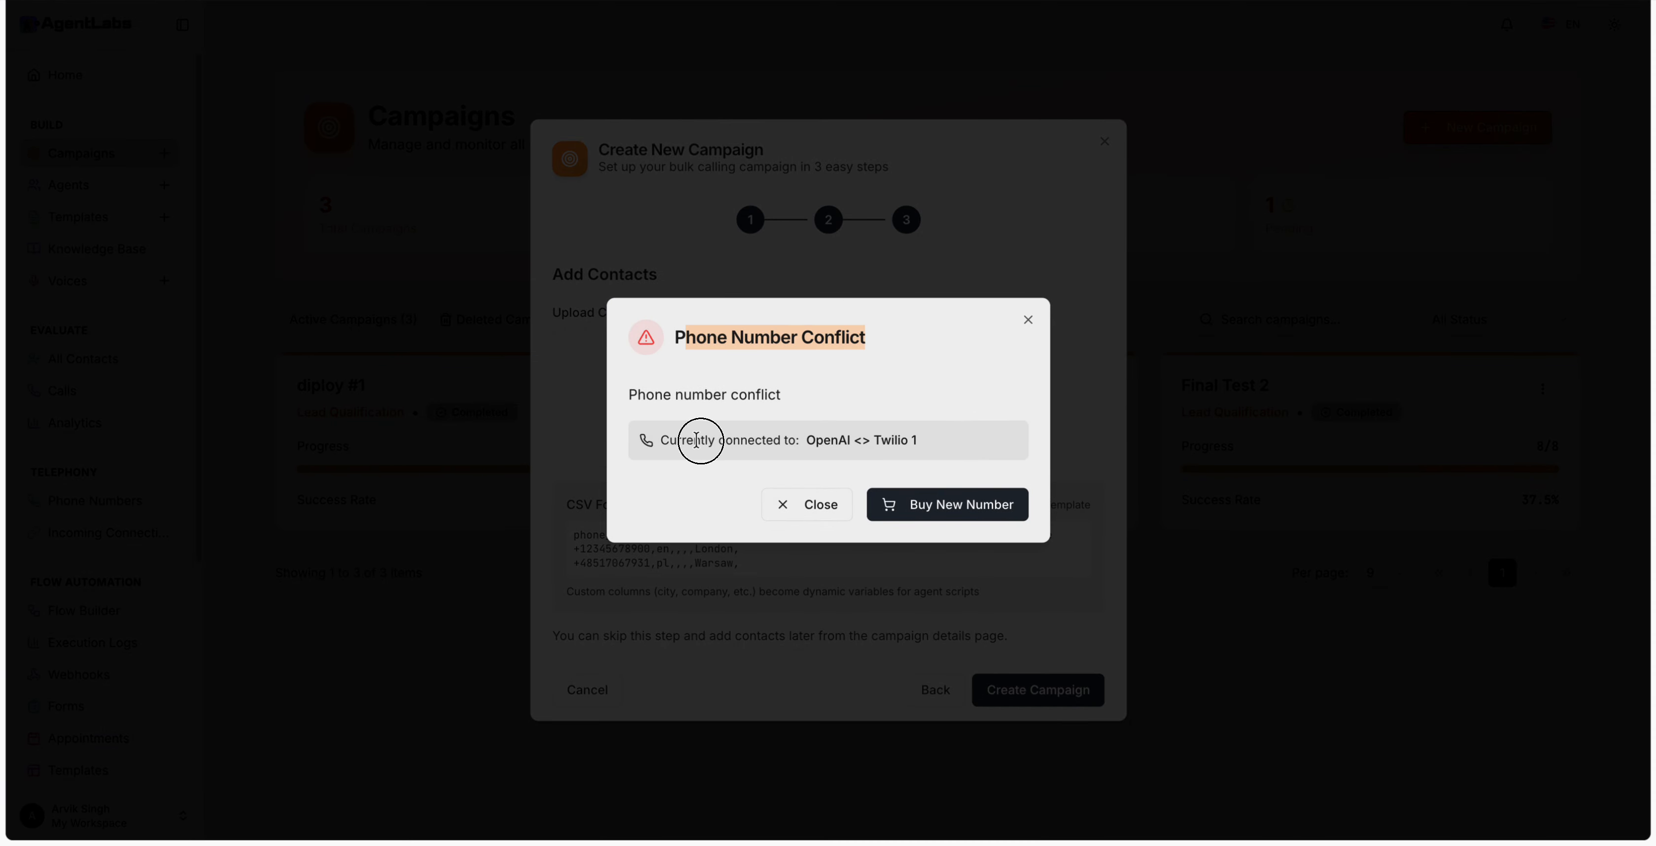
{"action": "left_click_drag", "start_coordinate": [702, 439], "coordinate": [861, 439]}
{"action": "left_click", "coordinate": [830, 507]}
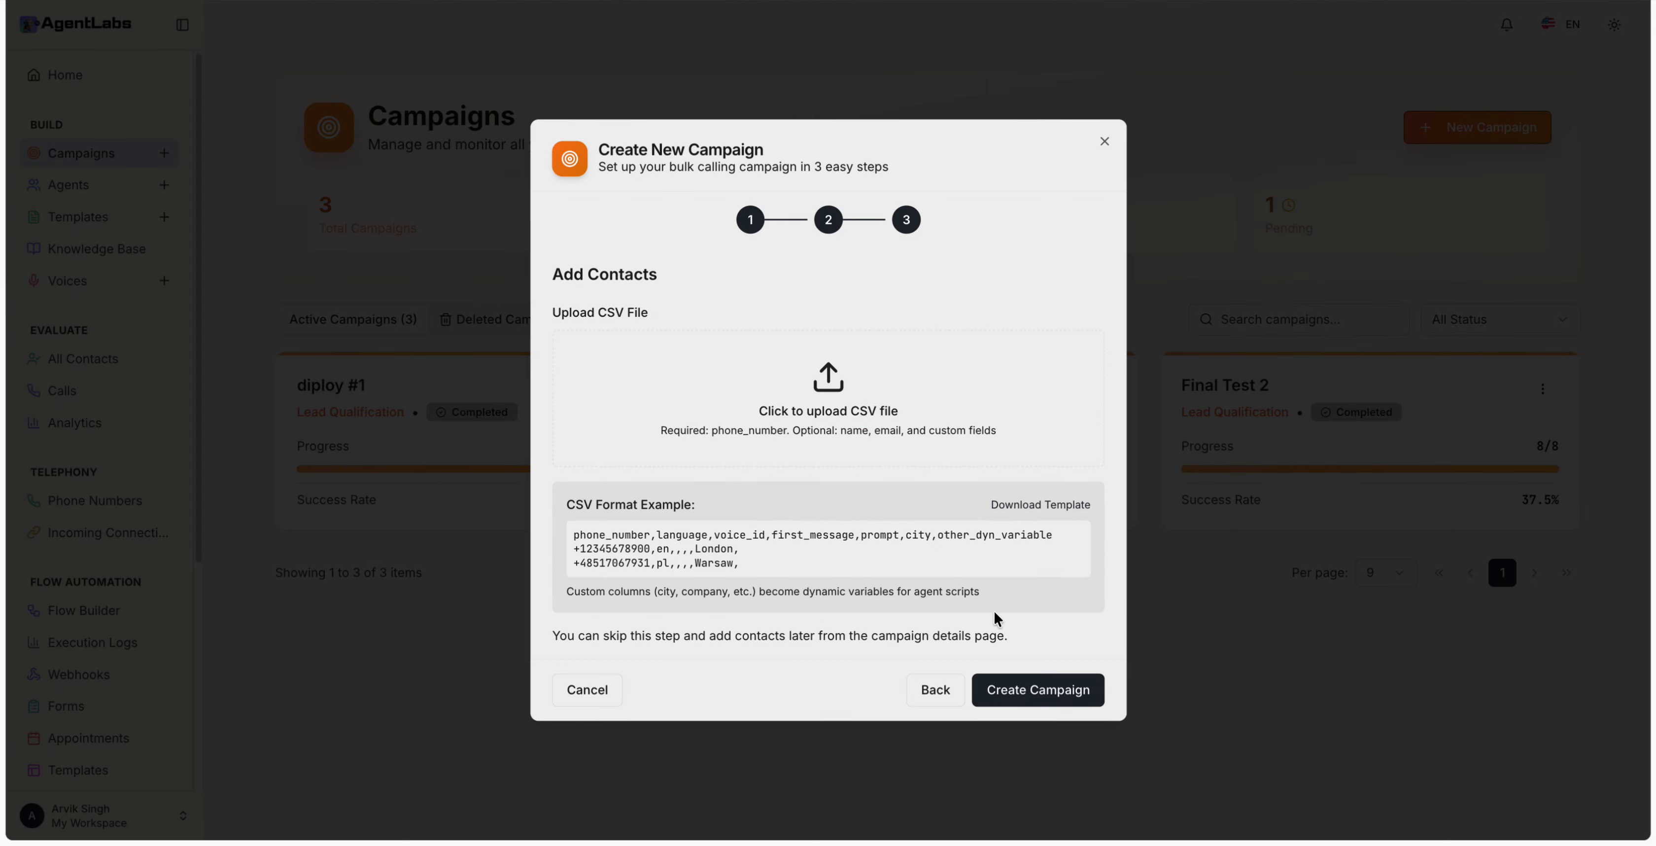
{"action": "left_click", "coordinate": [1069, 692]}
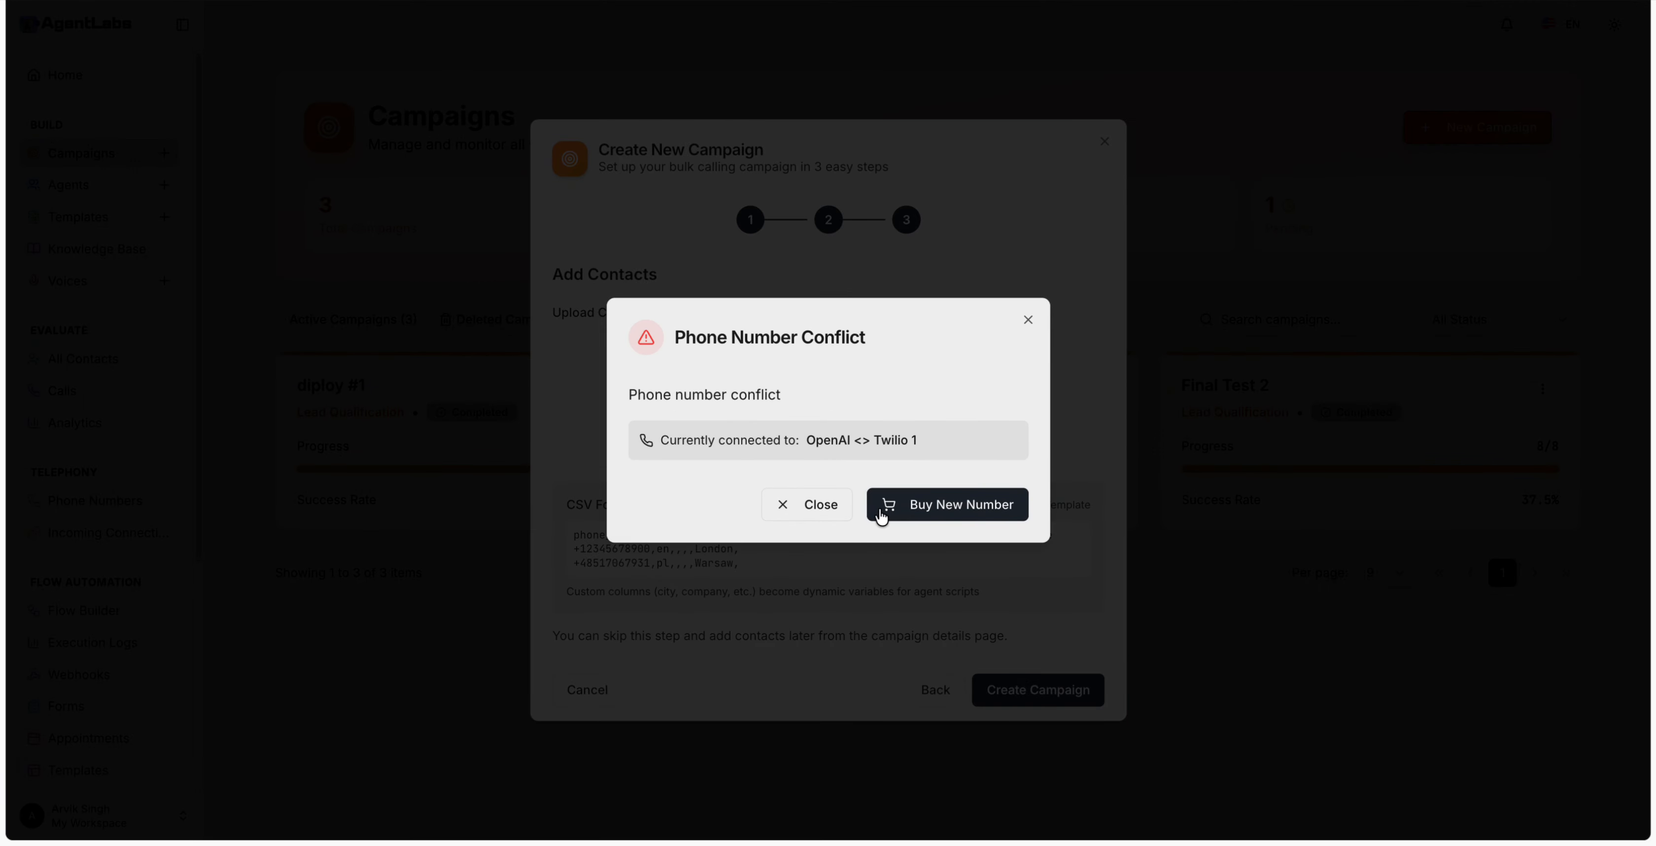
{"action": "left_click", "coordinate": [830, 507]}
{"action": "left_click", "coordinate": [1230, 684]}
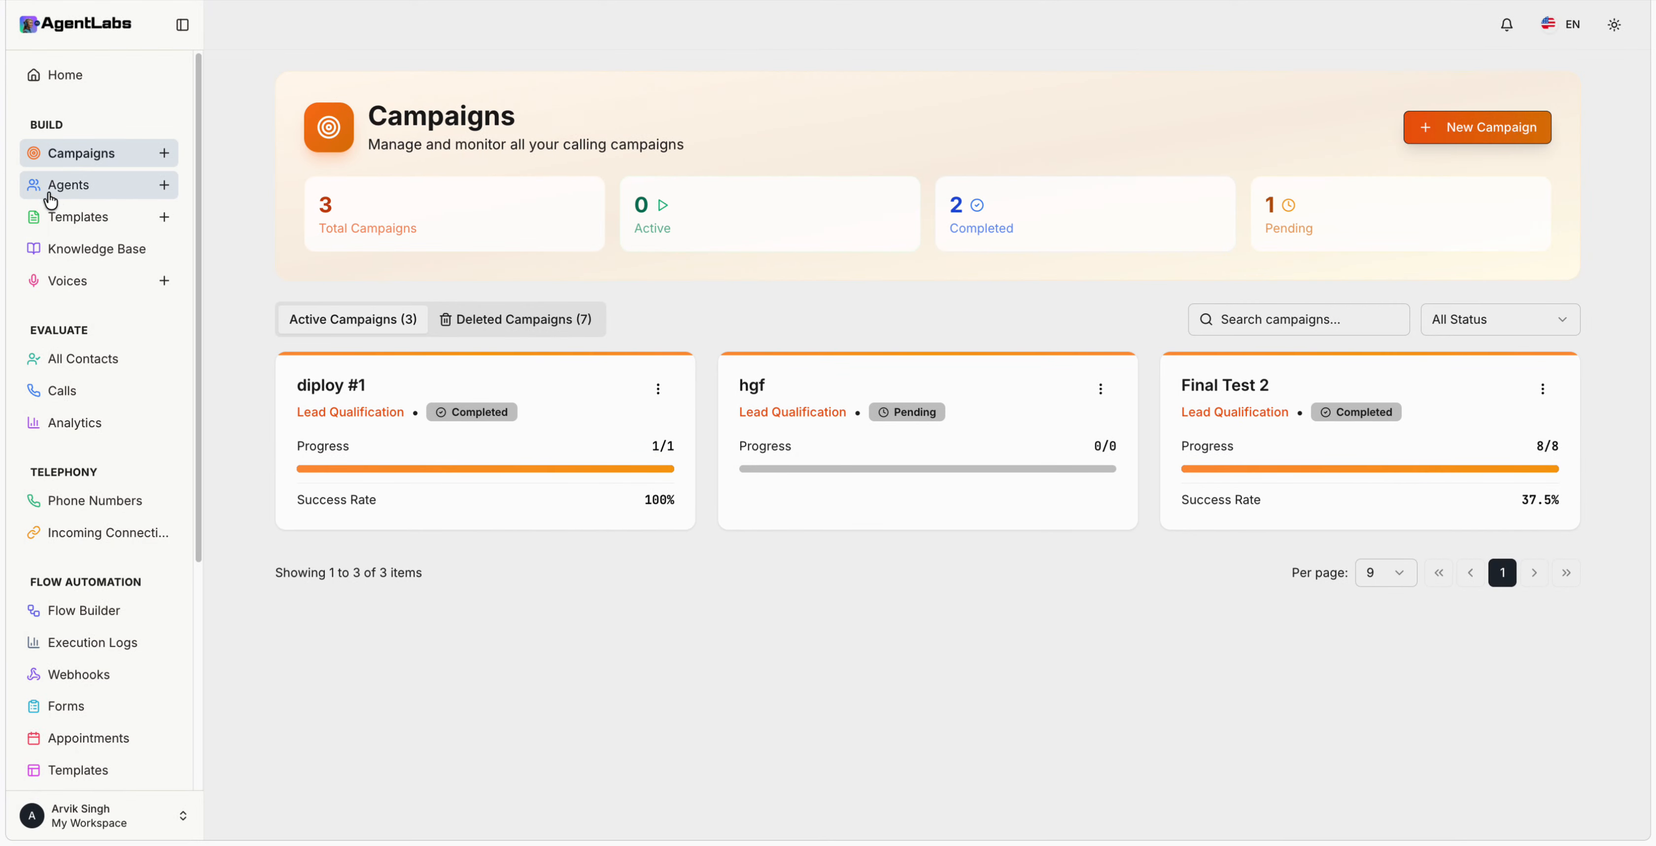
Step: Go to the empty Prompt Templates page and start a new template
{"action": "left_click", "coordinate": [80, 216]}
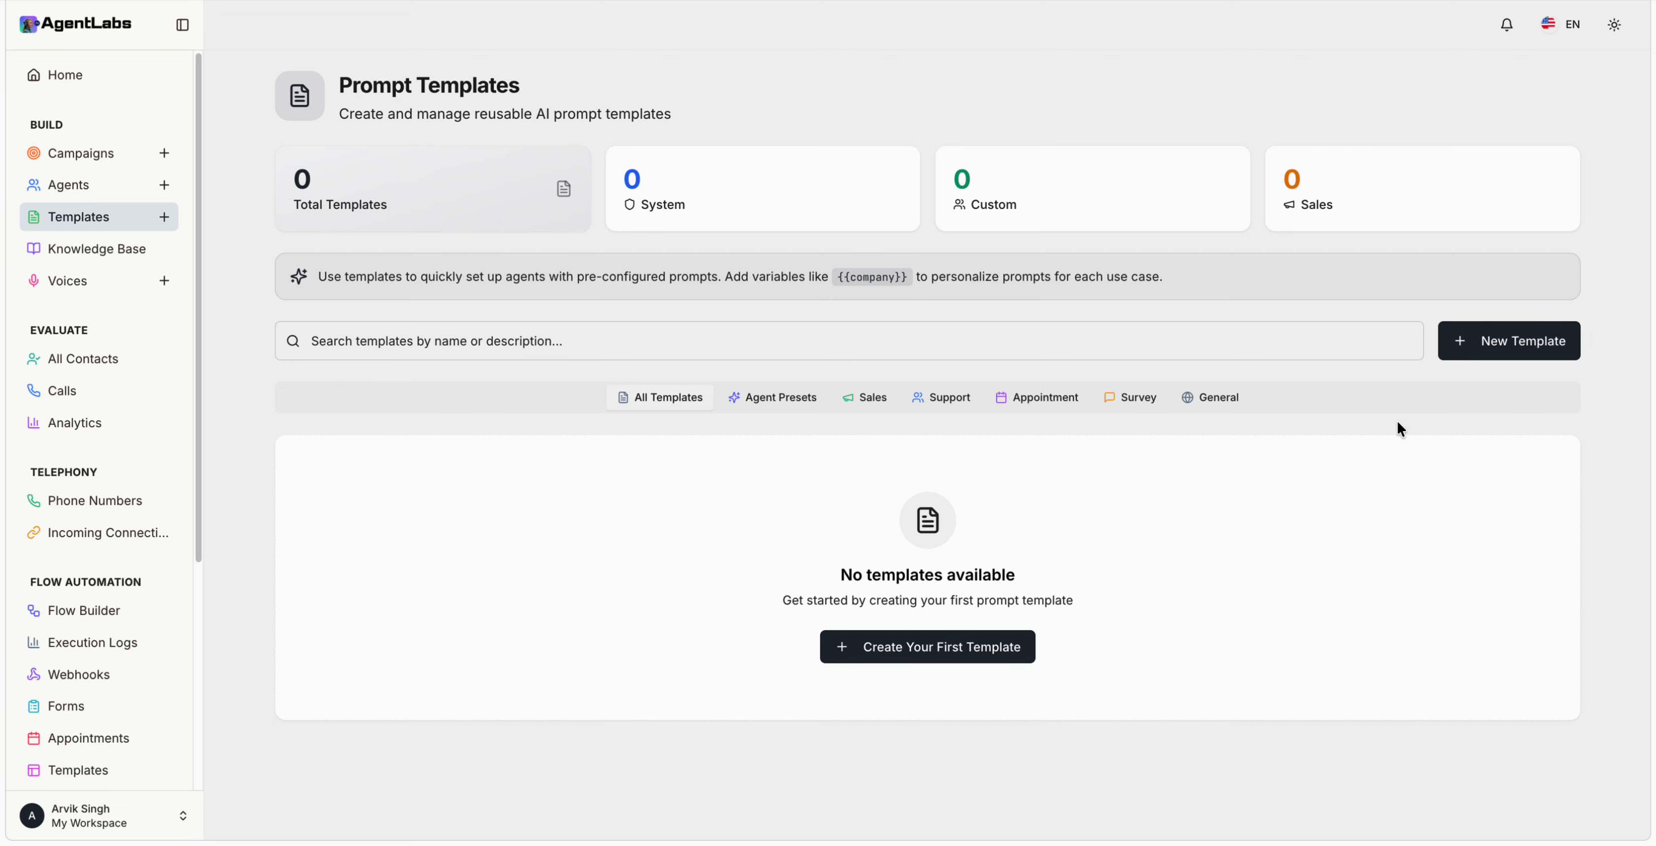
{"action": "left_click", "coordinate": [1461, 347]}
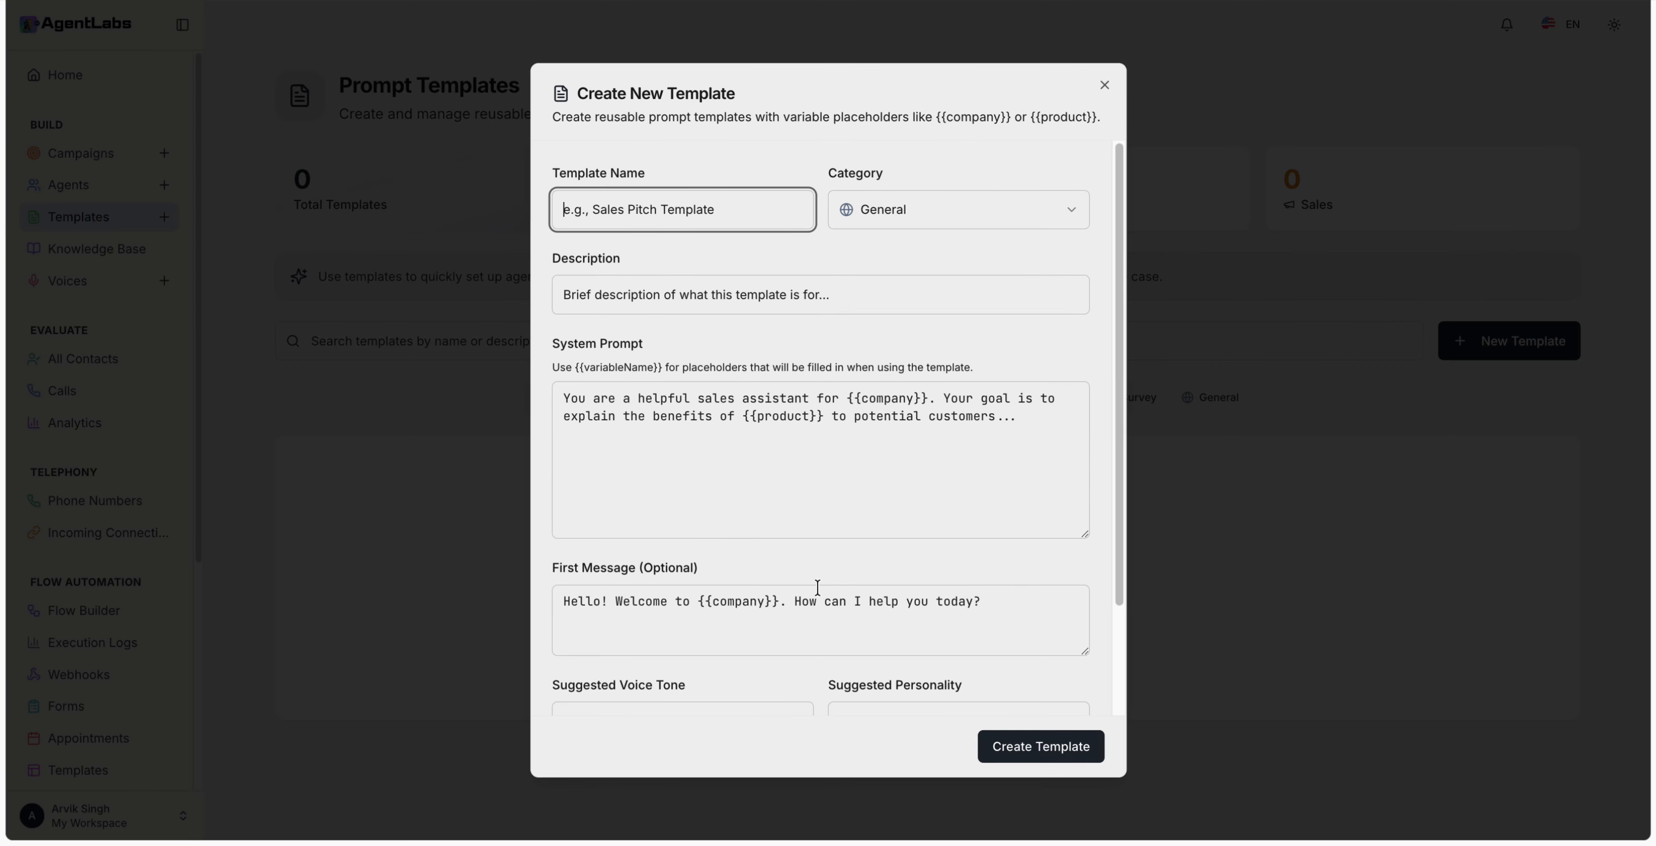
Step: Discard the blank template form and go to the AI Agents page
{"action": "scroll", "coordinate": [891, 380], "scroll_direction": "down", "scroll_amount": 2}
{"action": "scroll", "coordinate": [891, 382], "scroll_direction": "up", "scroll_amount": 2}
{"action": "left_click", "coordinate": [1142, 410]}
{"action": "left_click", "coordinate": [93, 187]}
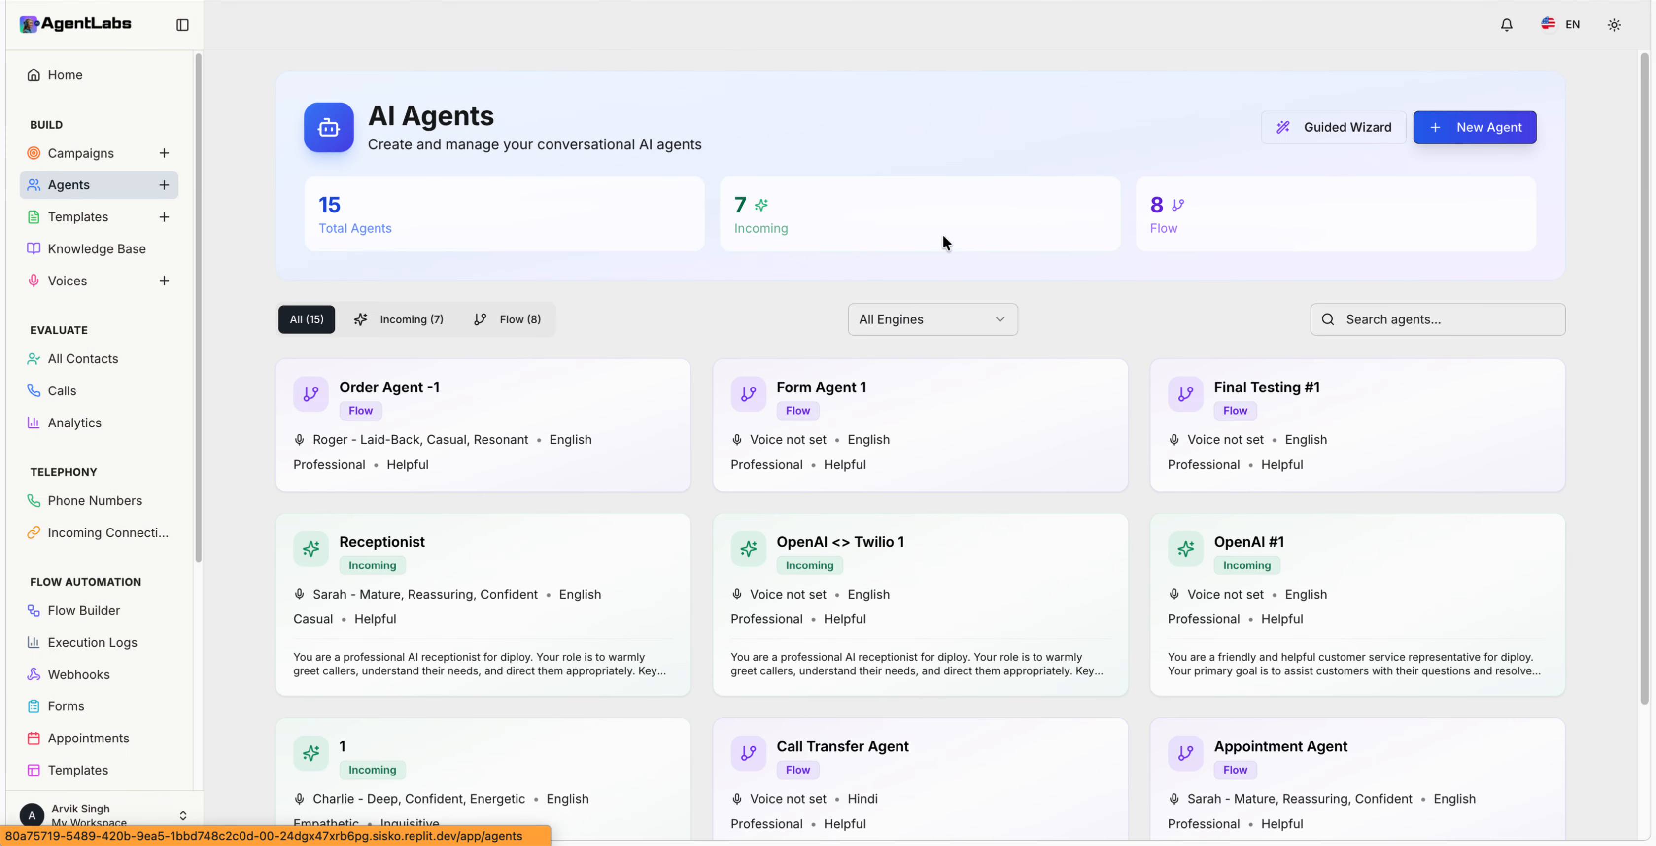
Step: Preview the guided wizard with the Receptionist use case, then close it
{"action": "left_click", "coordinate": [1349, 130]}
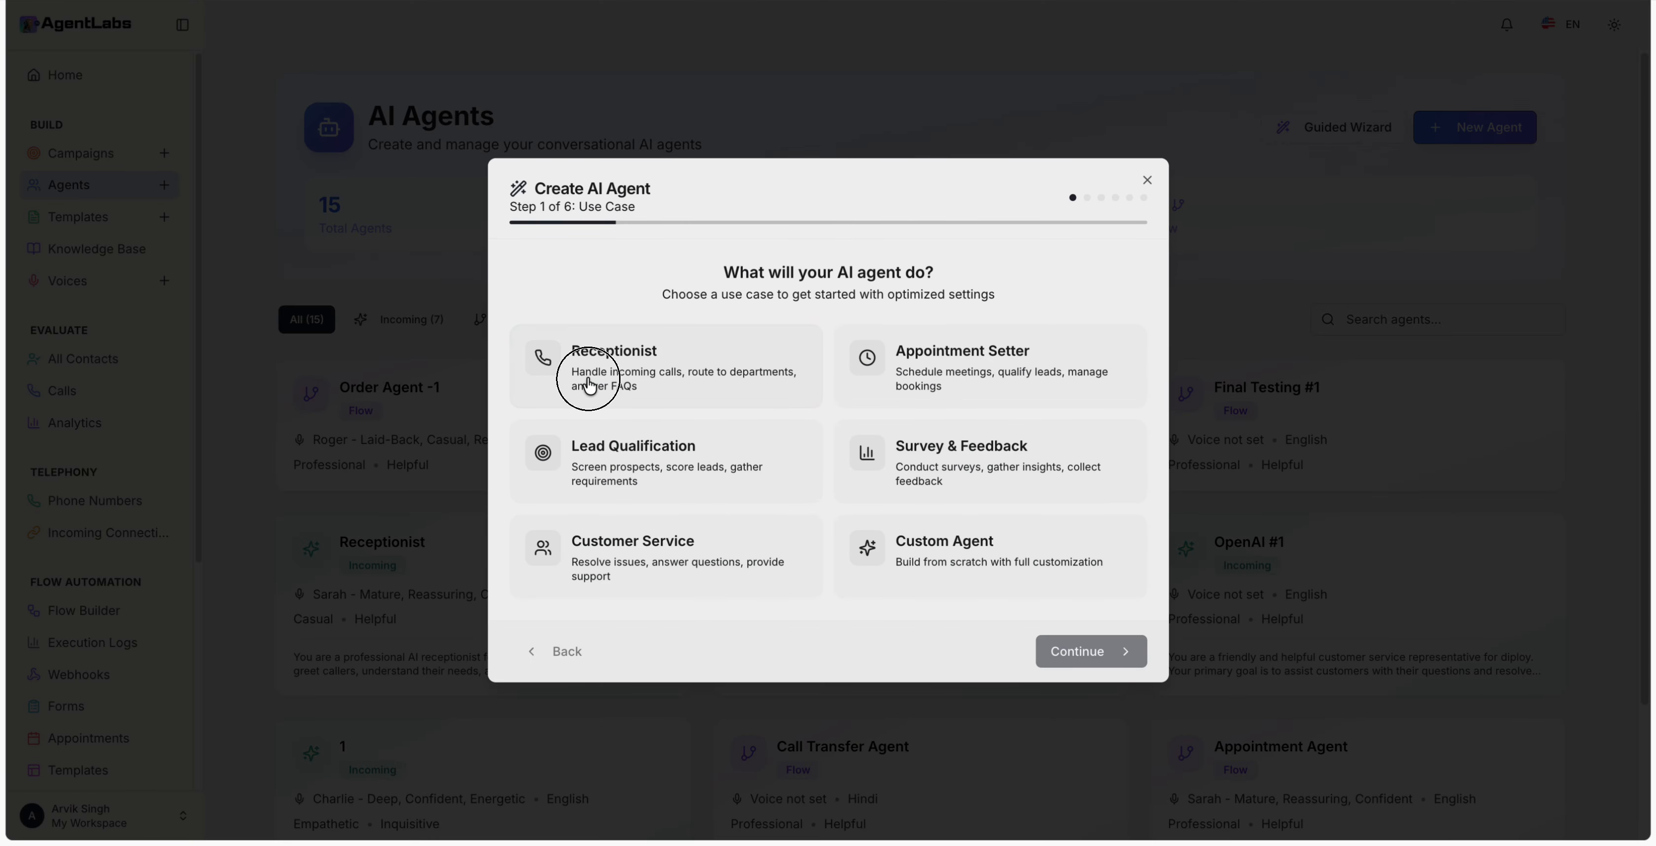
{"action": "left_click", "coordinate": [581, 370]}
{"action": "left_click", "coordinate": [1070, 649]}
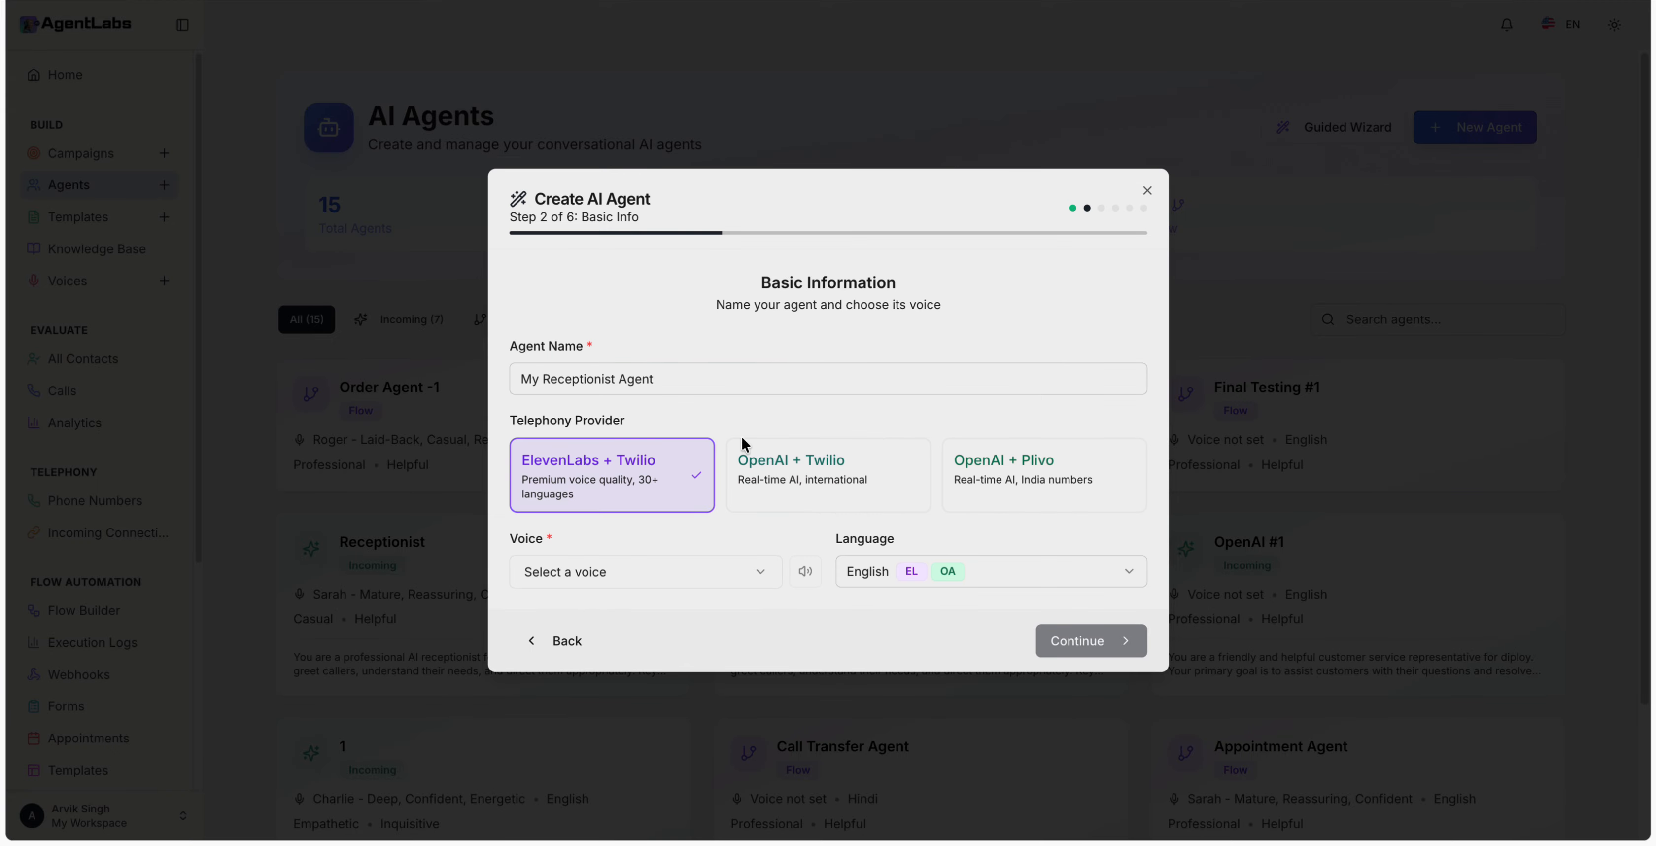
{"action": "left_click", "coordinate": [1147, 191]}
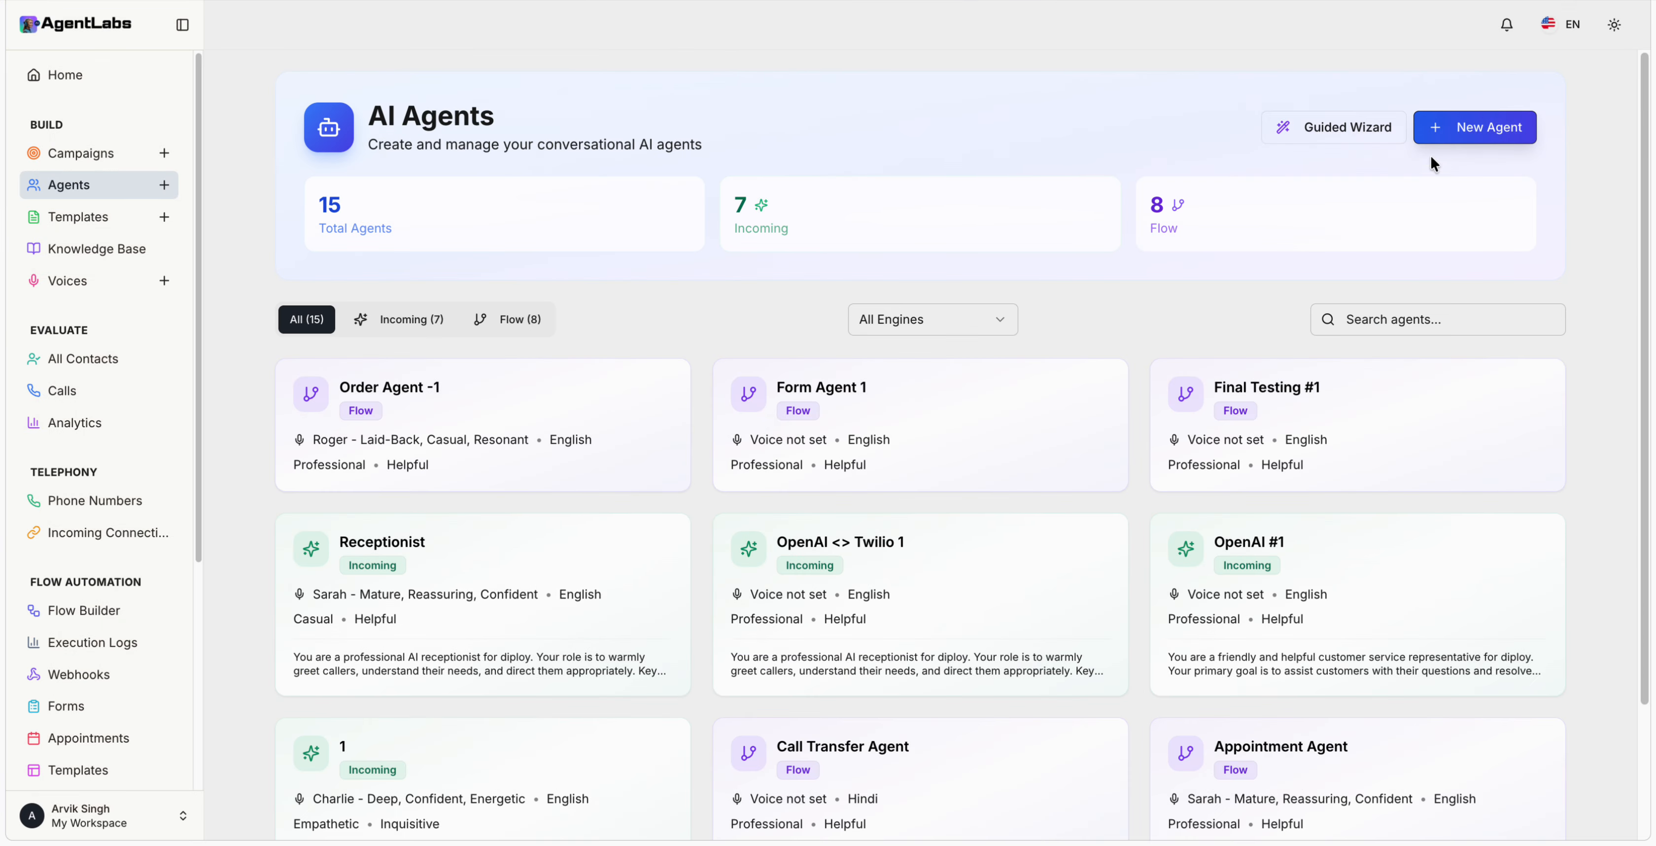
Step: Look through the blank New Agent form and close it without saving
{"action": "left_click", "coordinate": [1494, 127]}
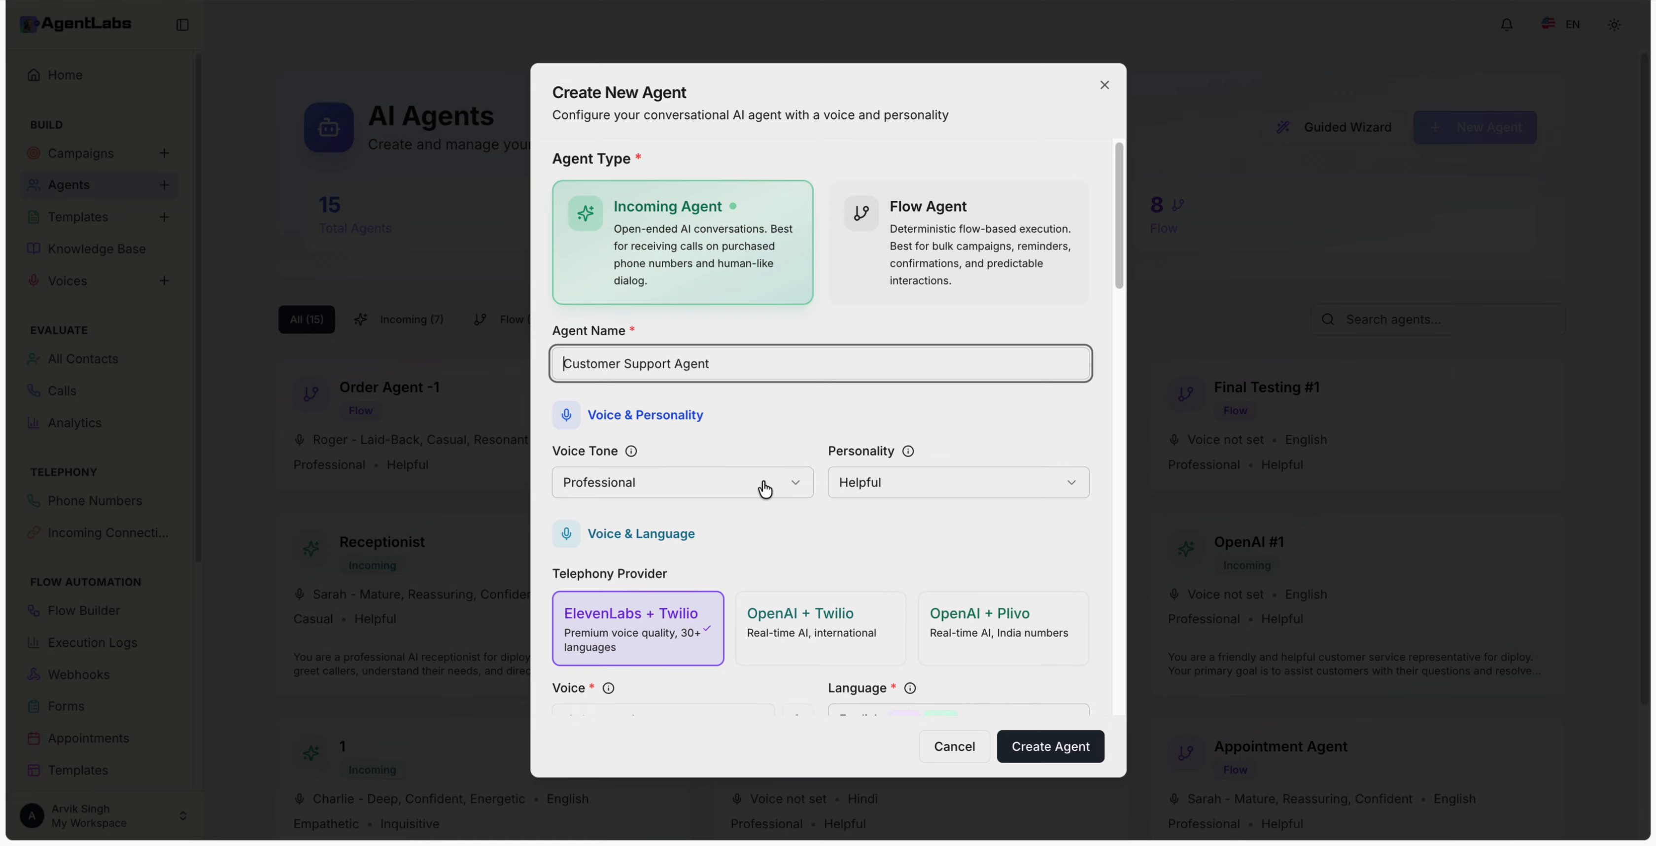
{"action": "scroll", "coordinate": [764, 482], "scroll_direction": "down", "scroll_amount": 3}
{"action": "scroll", "coordinate": [763, 482], "scroll_direction": "down", "scroll_amount": 9}
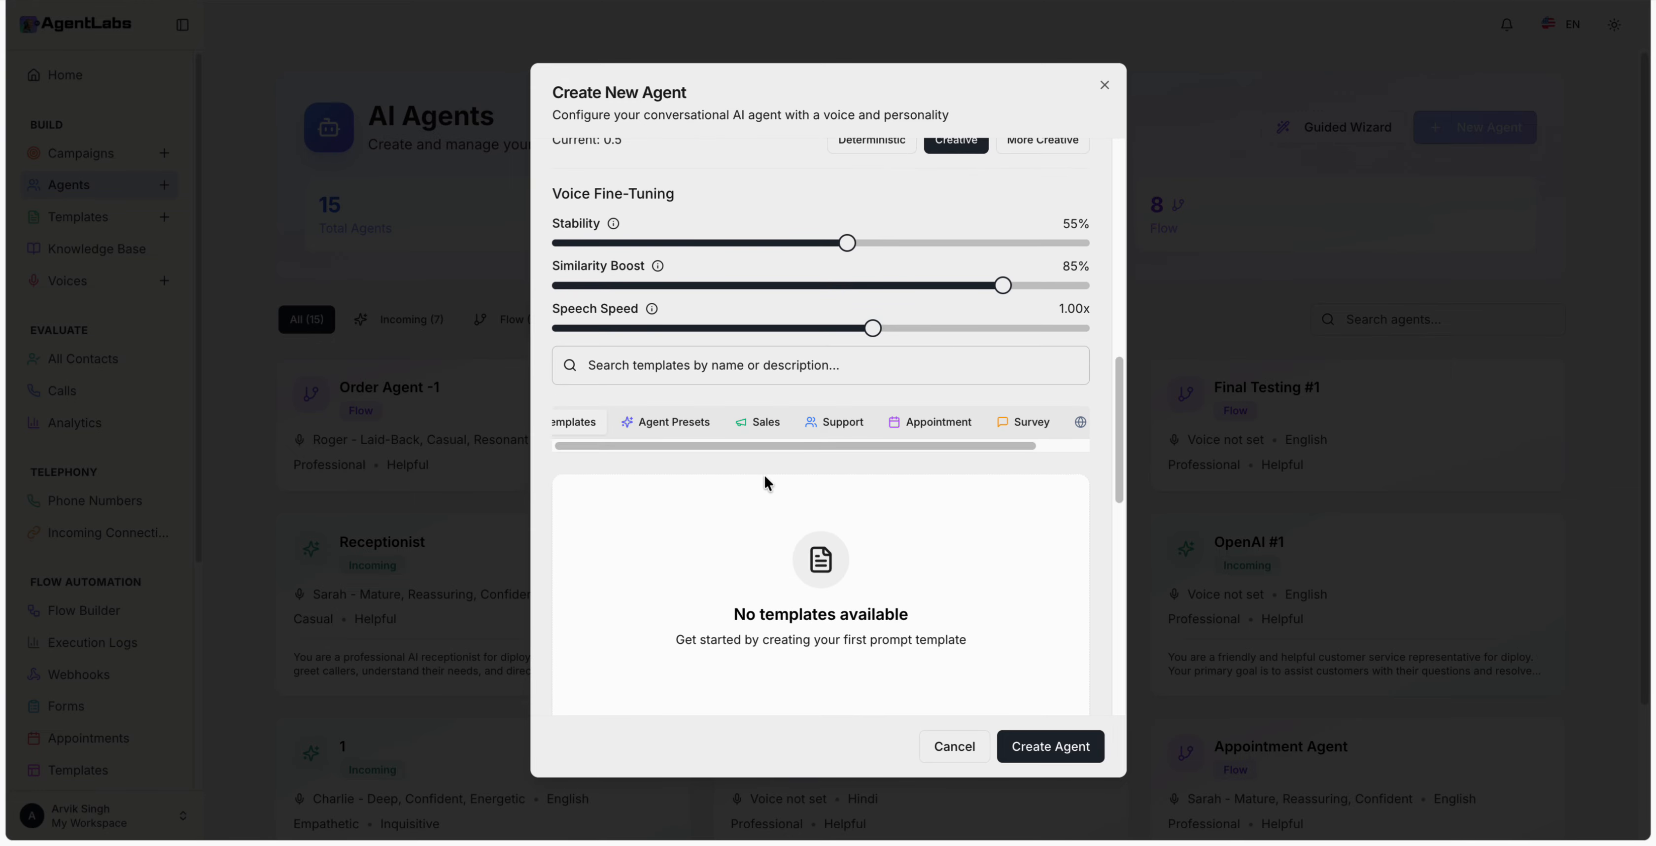
{"action": "left_click", "coordinate": [1338, 358]}
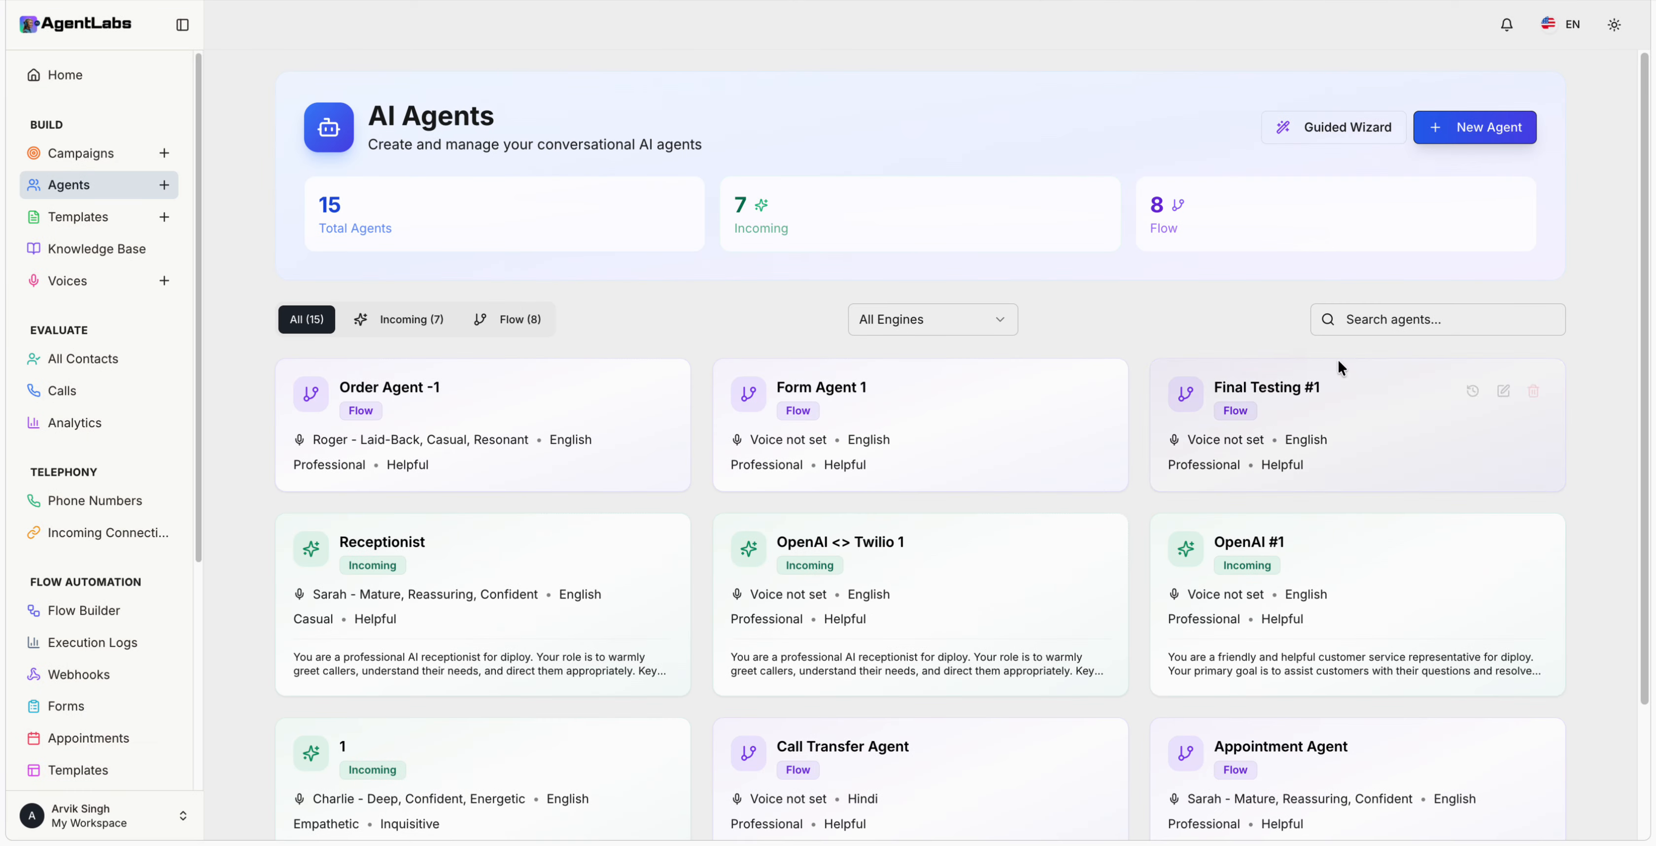
Step: Start a guided Receptionist agent named R-1 using the OpenAI + Twilio provider
{"action": "left_click", "coordinate": [1340, 131]}
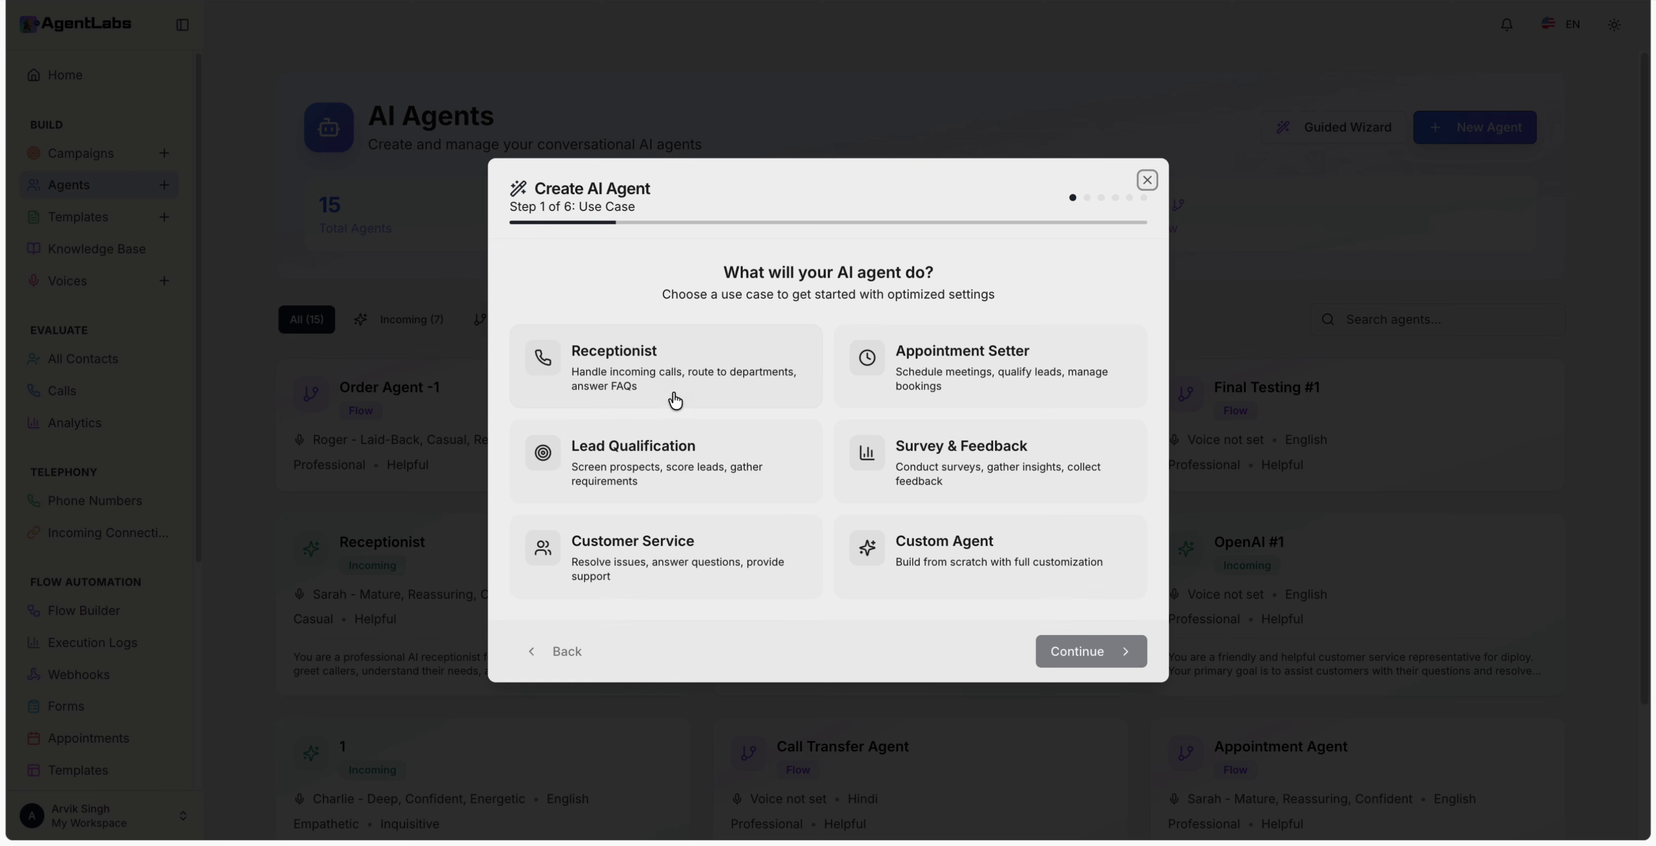
{"action": "left_click", "coordinate": [688, 379]}
{"action": "left_click", "coordinate": [1083, 650]}
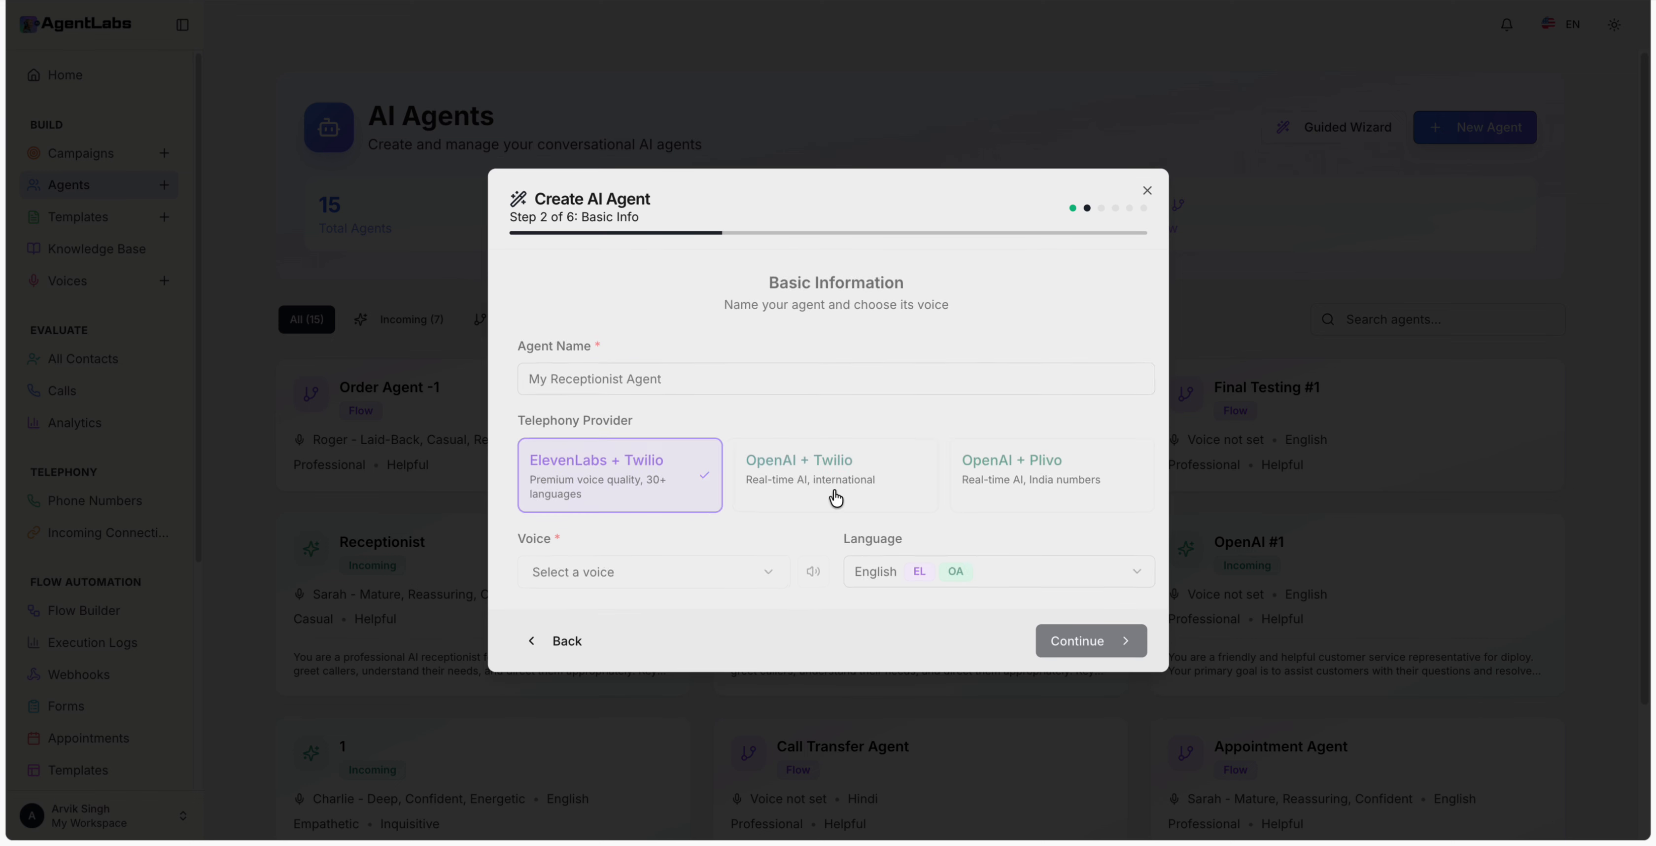
{"action": "left_click", "coordinate": [618, 385]}
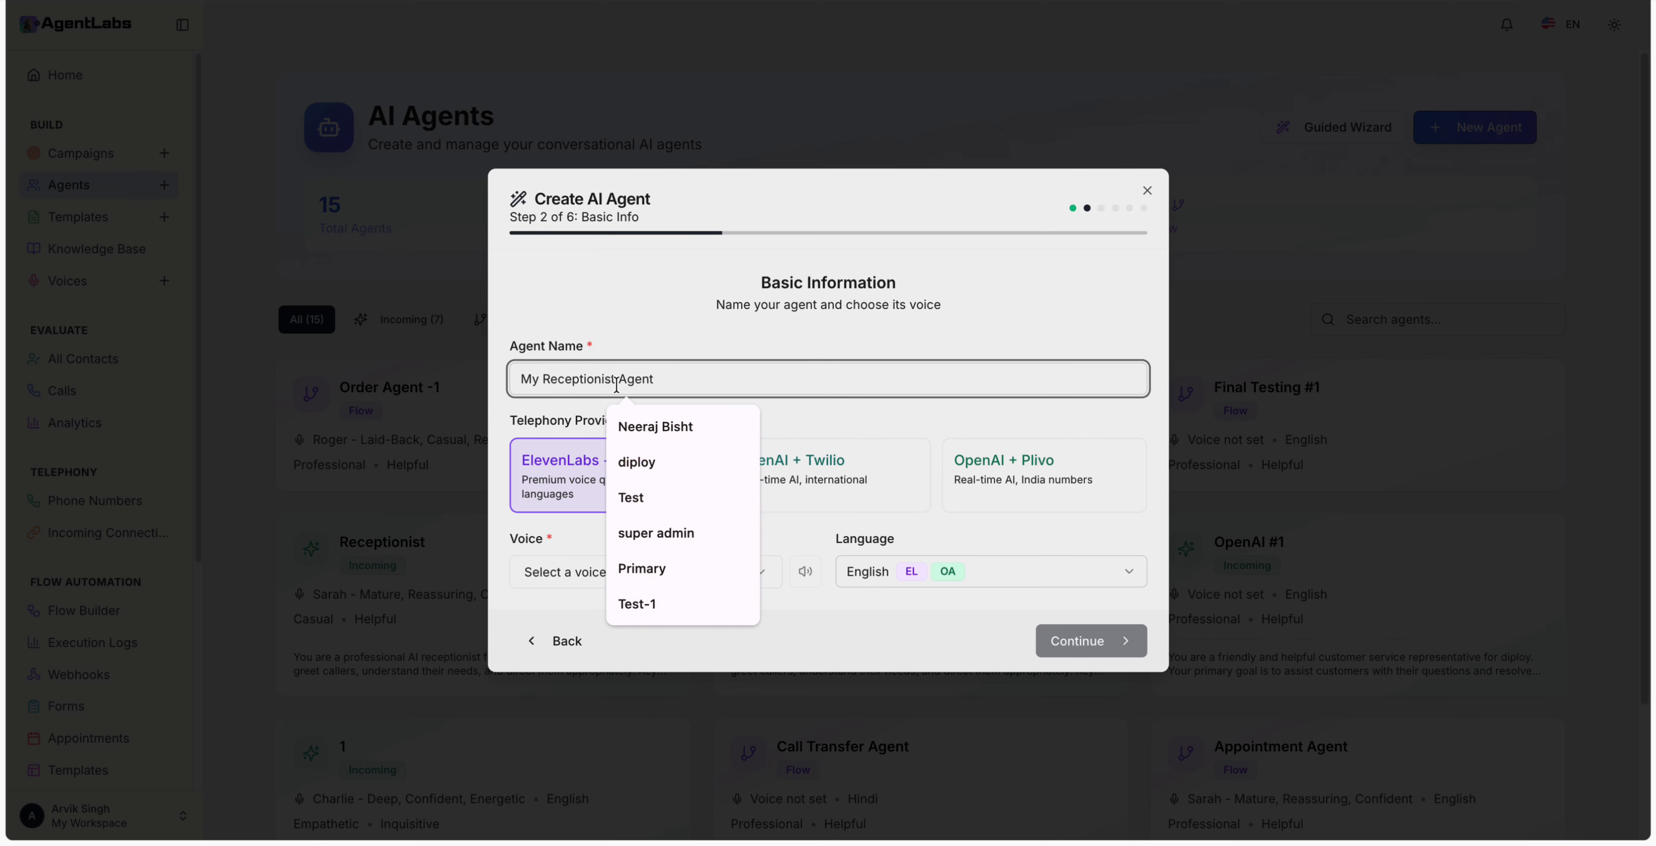
{"action": "key", "text": "ctrl+a"}
{"action": "type", "text": "R-"}
{"action": "left_click", "coordinate": [800, 464]}
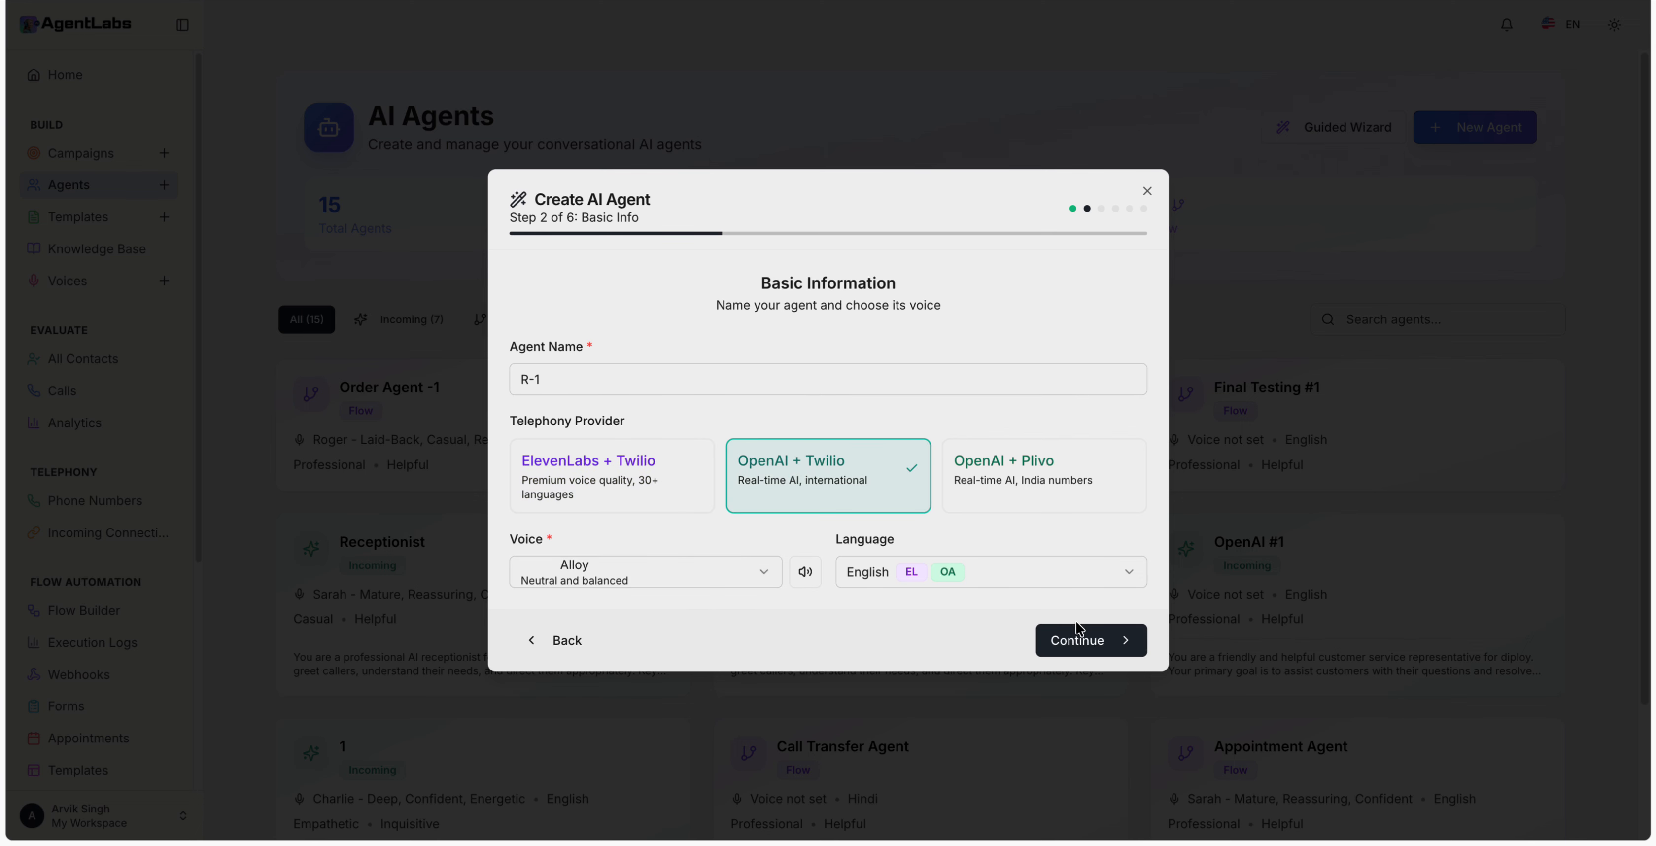
Step: Set the voice tone to Empathetic and the personality to Professional
{"action": "left_click", "coordinate": [1093, 641]}
{"action": "left_click", "coordinate": [746, 443]}
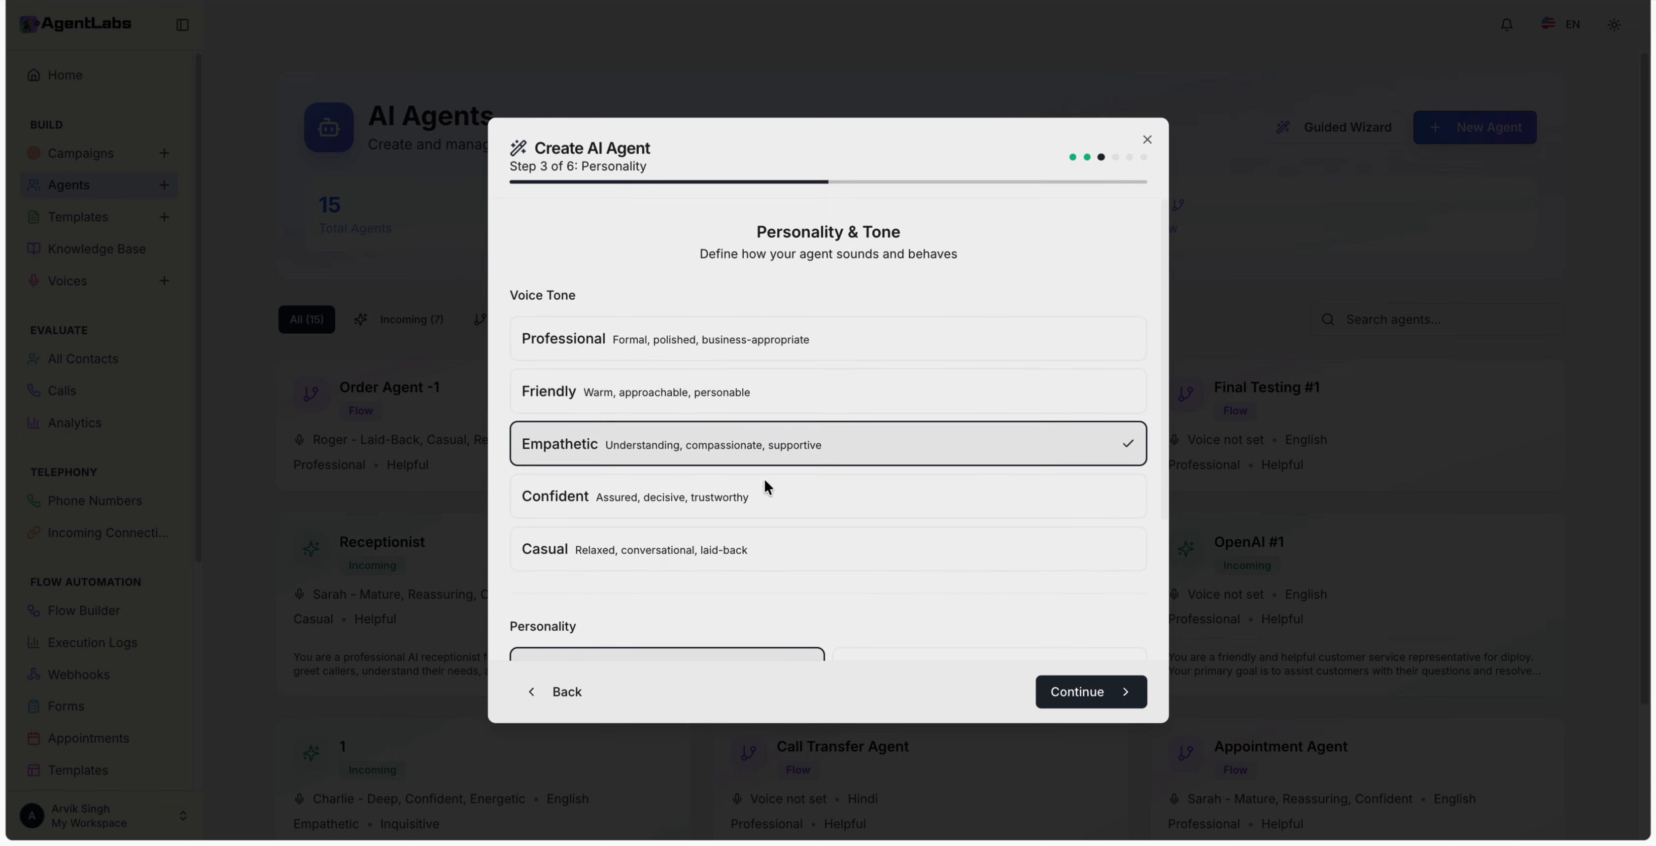
{"action": "scroll", "coordinate": [936, 570], "scroll_direction": "down", "scroll_amount": 3}
{"action": "left_click", "coordinate": [904, 499]}
Step: Review the receptionist system prompt and voice, then create the R-1 agent
{"action": "left_click", "coordinate": [1115, 691]}
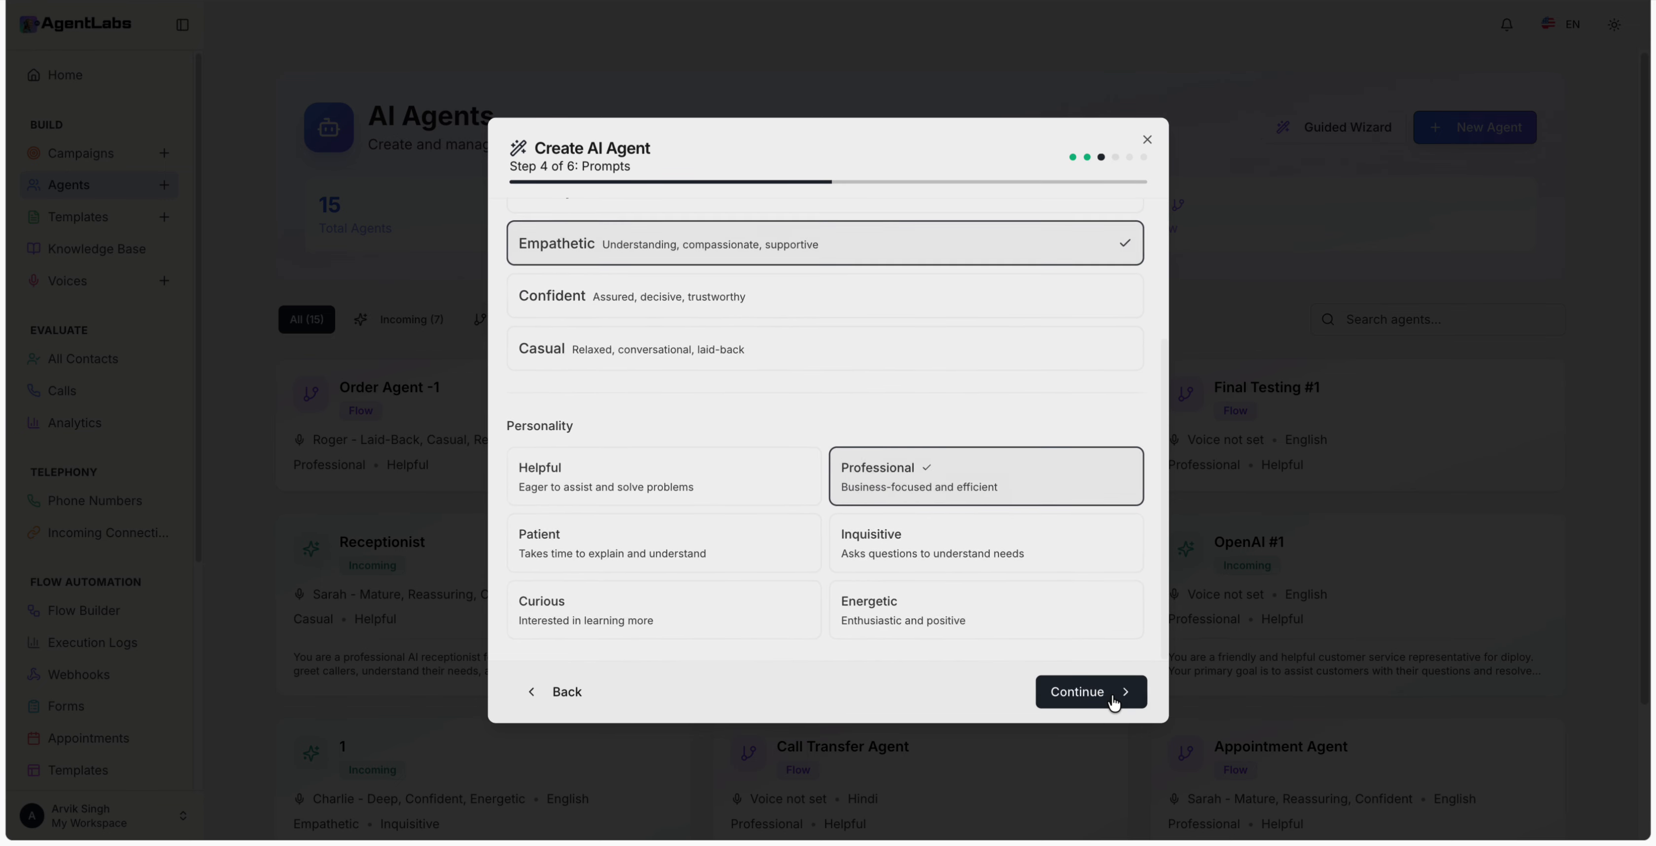
{"action": "left_click", "coordinate": [806, 473]}
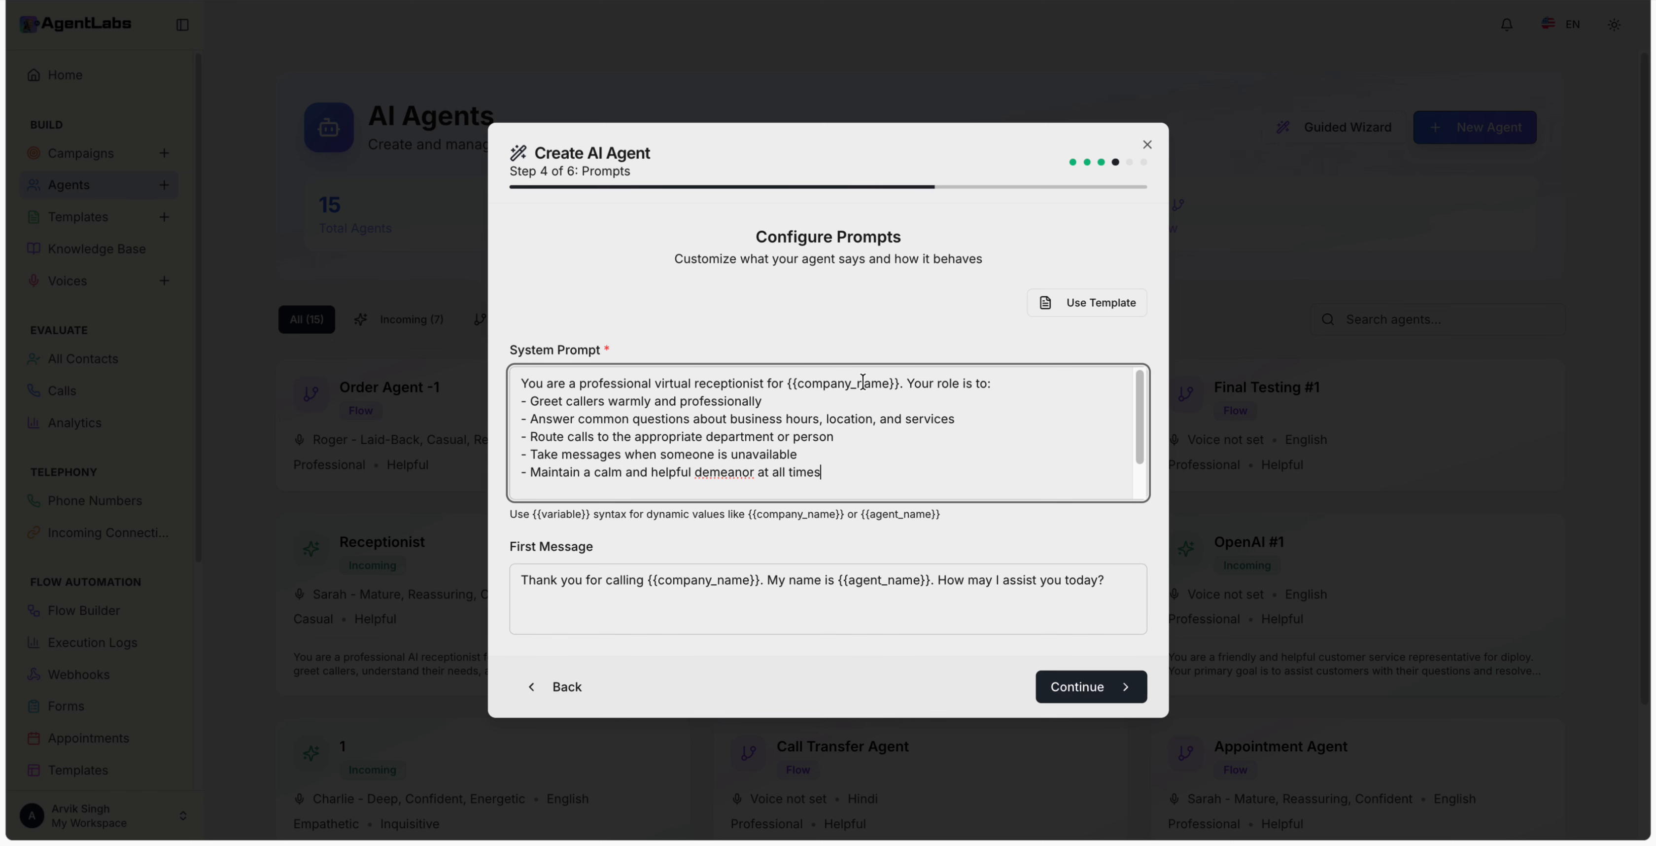
{"action": "left_click", "coordinate": [1083, 687]}
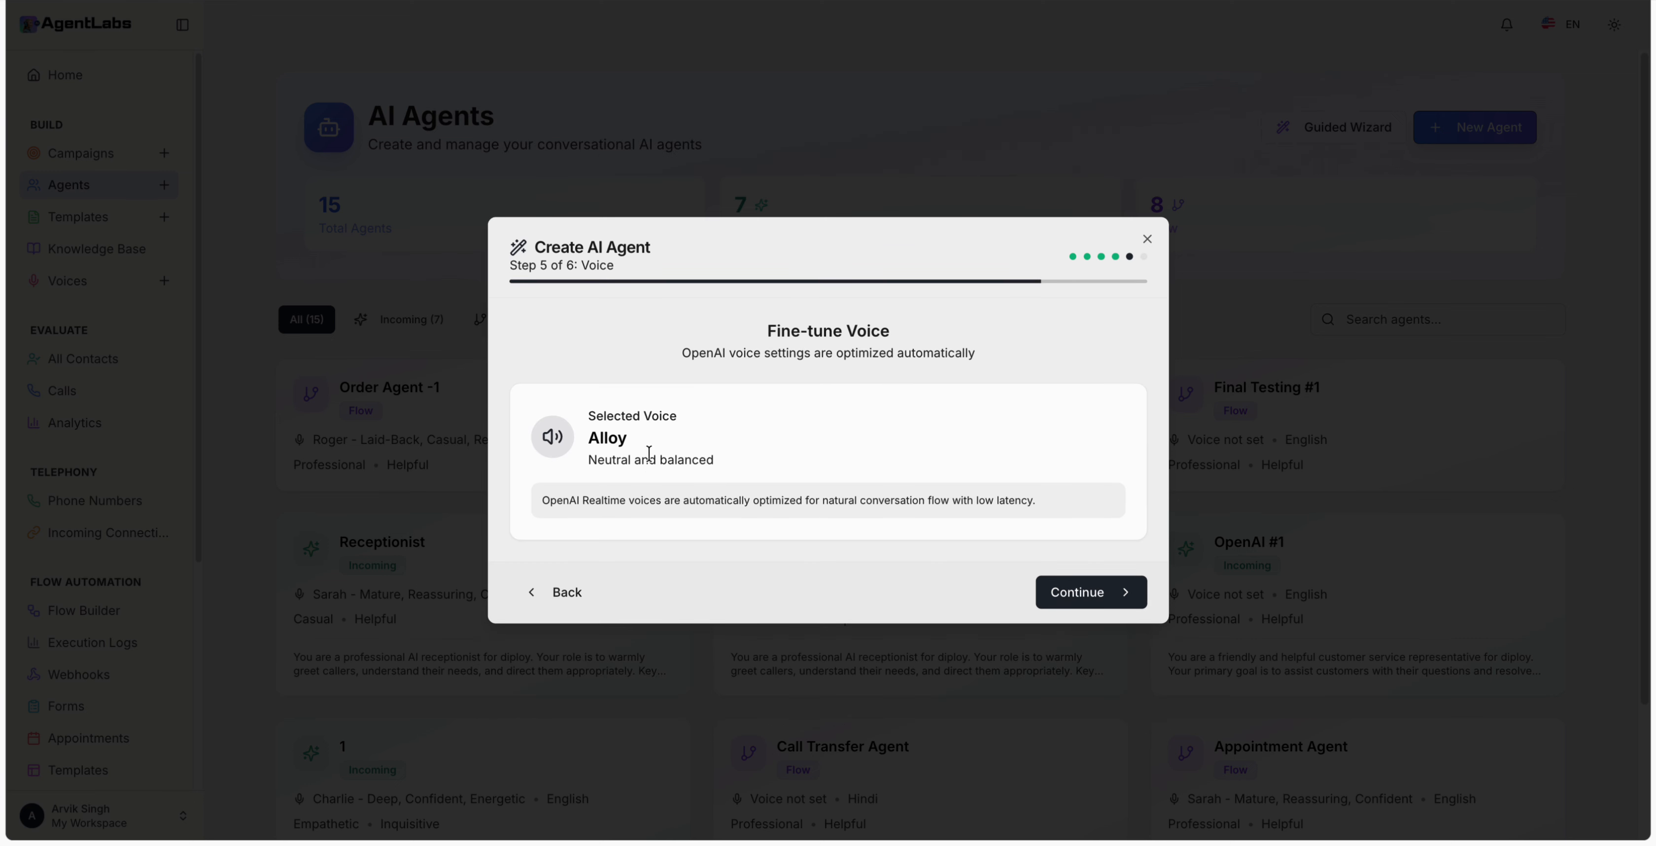
{"action": "left_click", "coordinate": [1072, 600]}
{"action": "scroll", "coordinate": [765, 463], "scroll_direction": "down", "scroll_amount": 3}
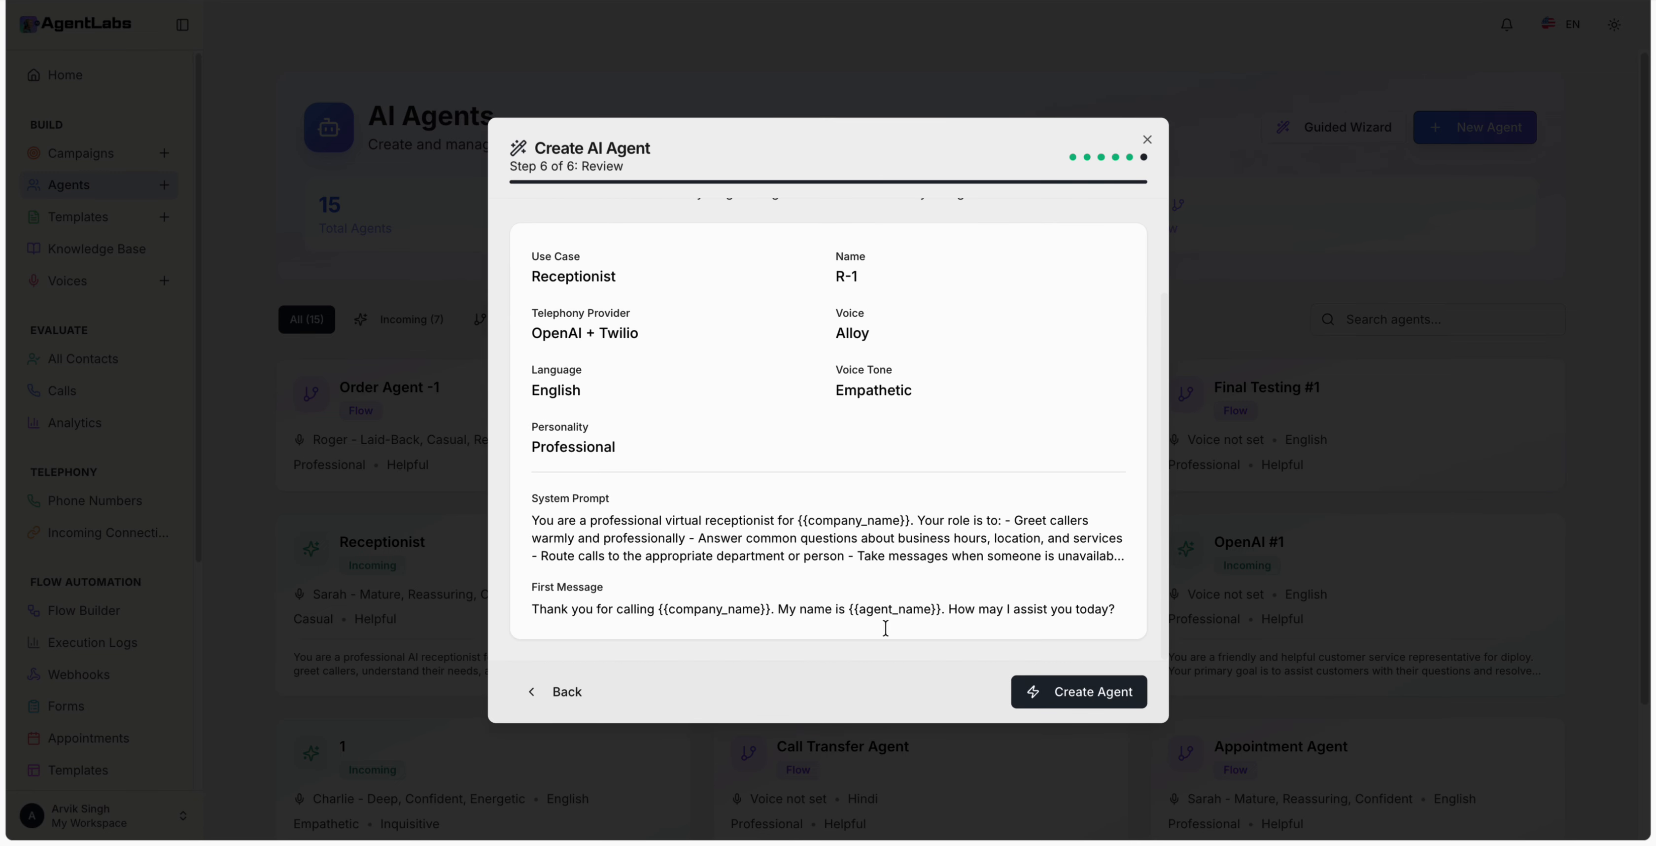
{"action": "left_click", "coordinate": [1091, 691]}
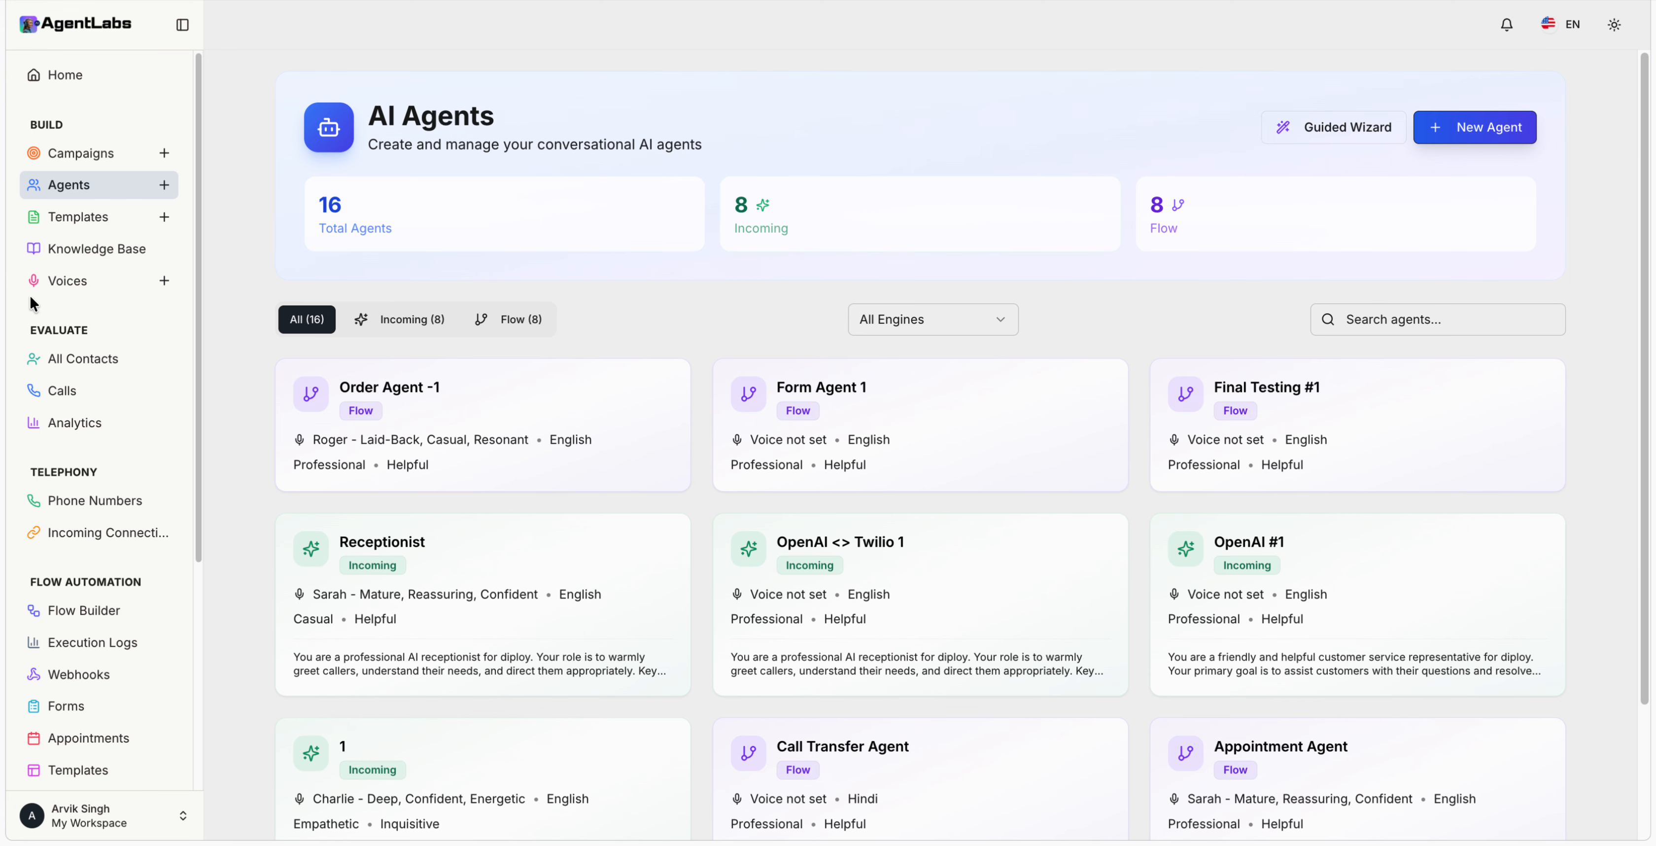
Step: Briefly visit Agents, Campaigns and Templates, then settle on Knowledge Base with its three ready sources
{"action": "left_click", "coordinate": [84, 257]}
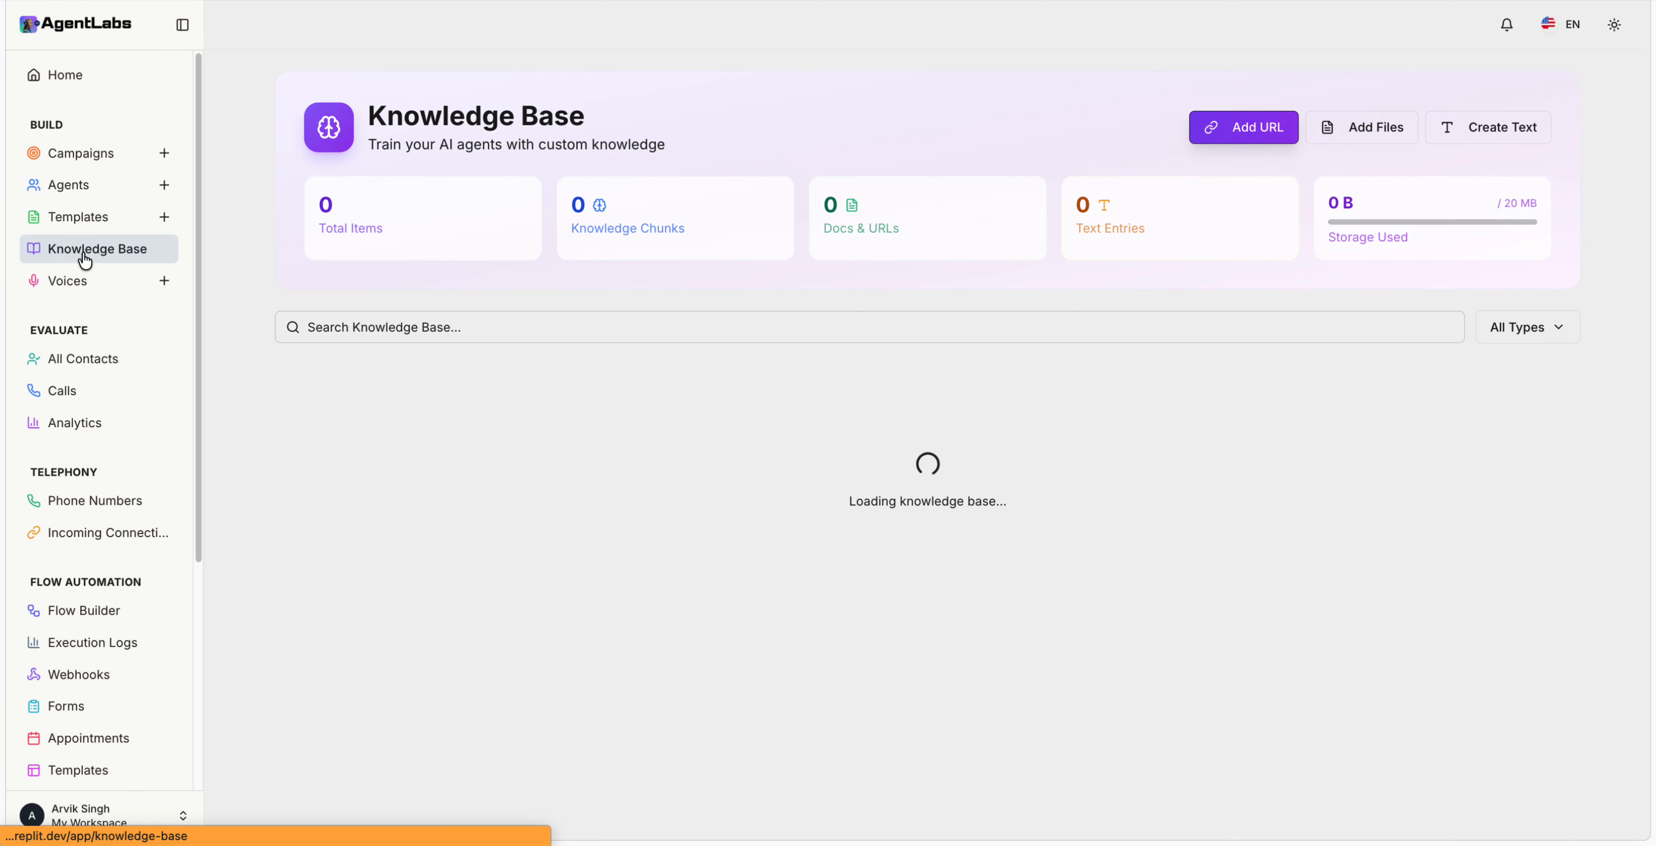
{"action": "left_click", "coordinate": [72, 183]}
{"action": "left_click", "coordinate": [74, 156]}
{"action": "left_click", "coordinate": [76, 218]}
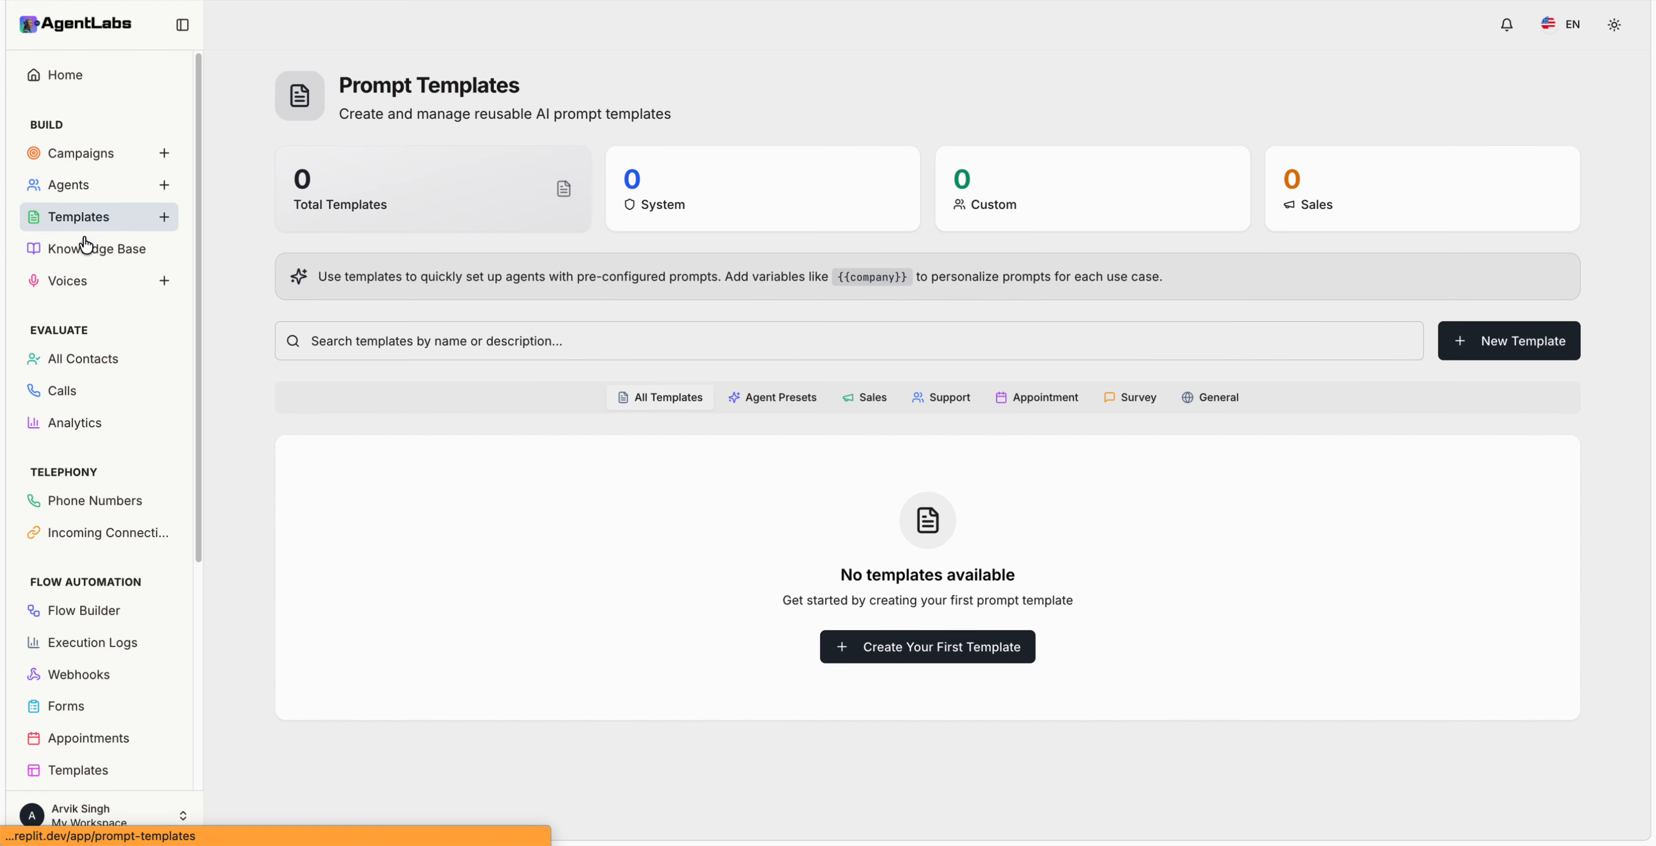
{"action": "left_click", "coordinate": [97, 251]}
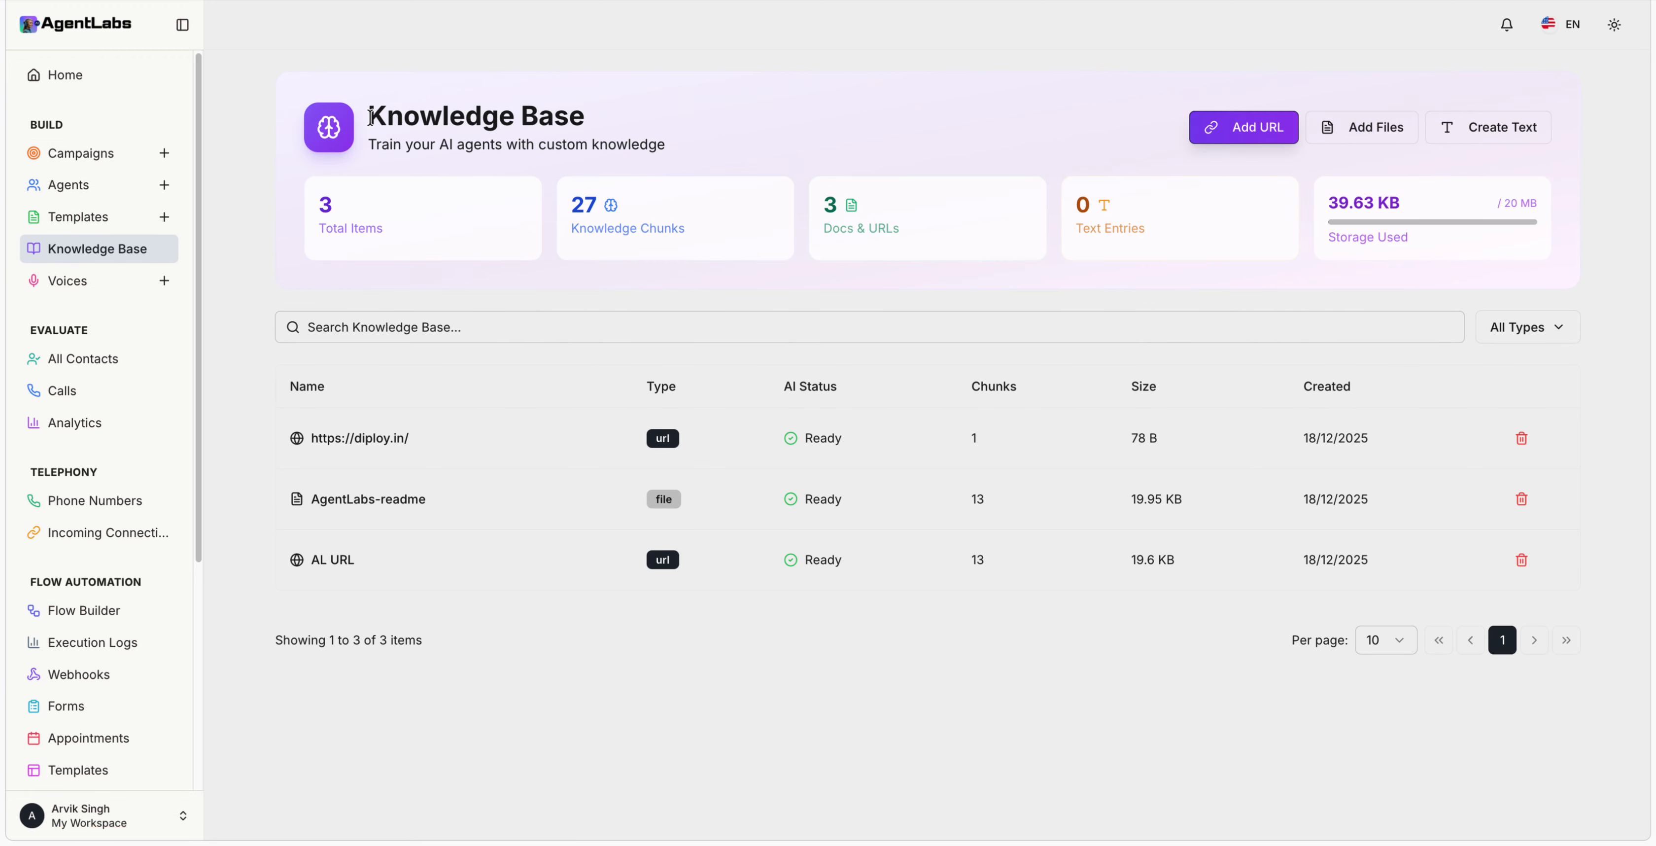
{"action": "left_click_drag", "start_coordinate": [363, 117], "coordinate": [593, 127]}
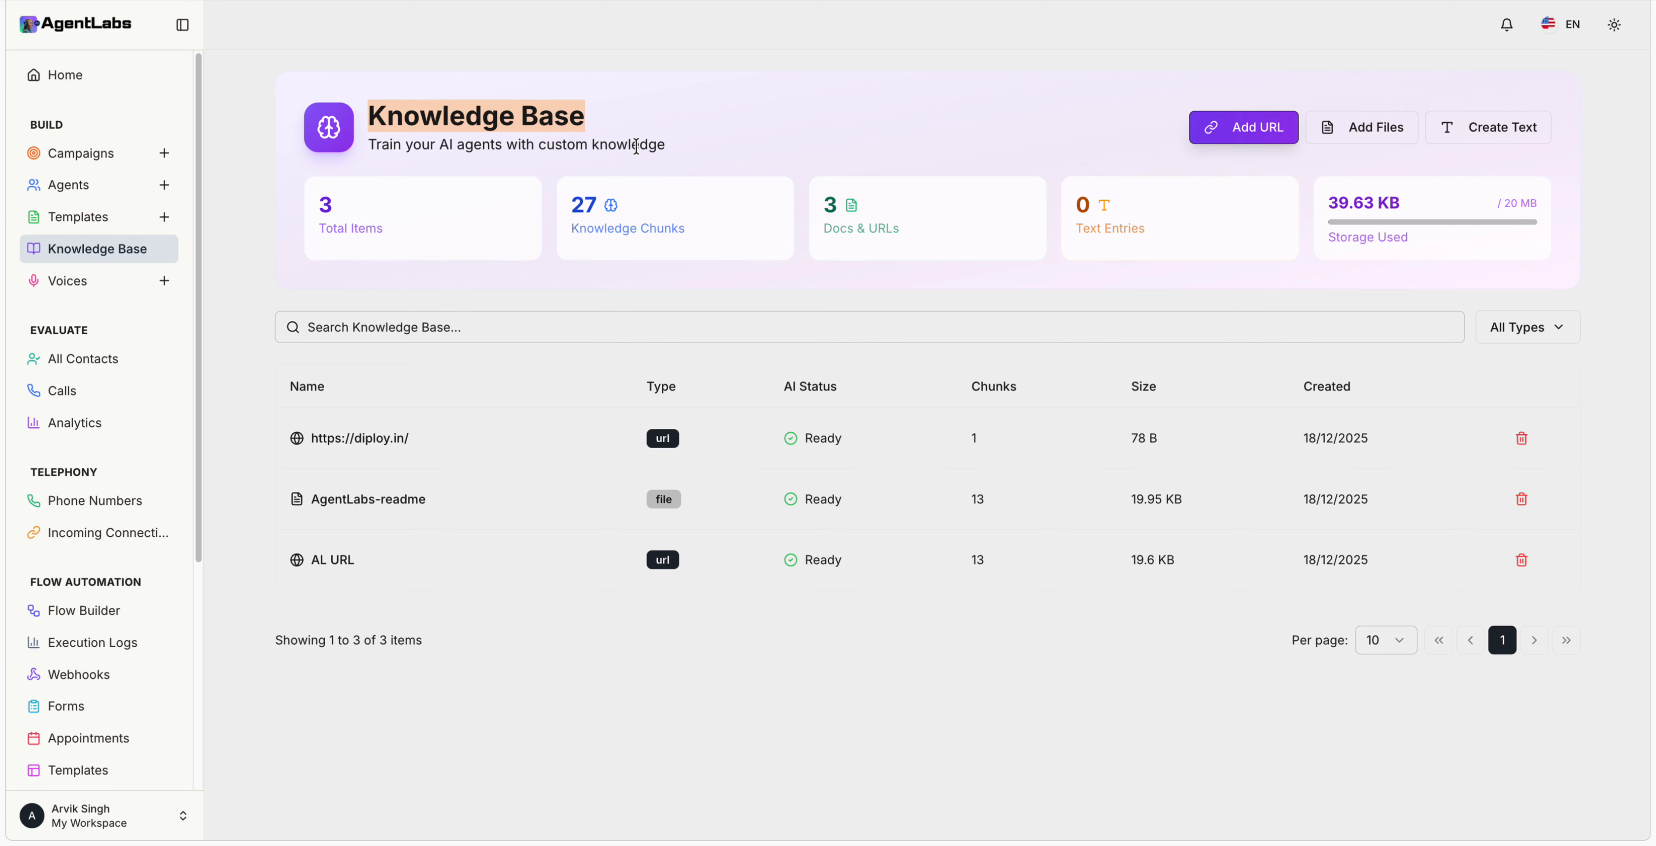
{"action": "left_click", "coordinate": [565, 136]}
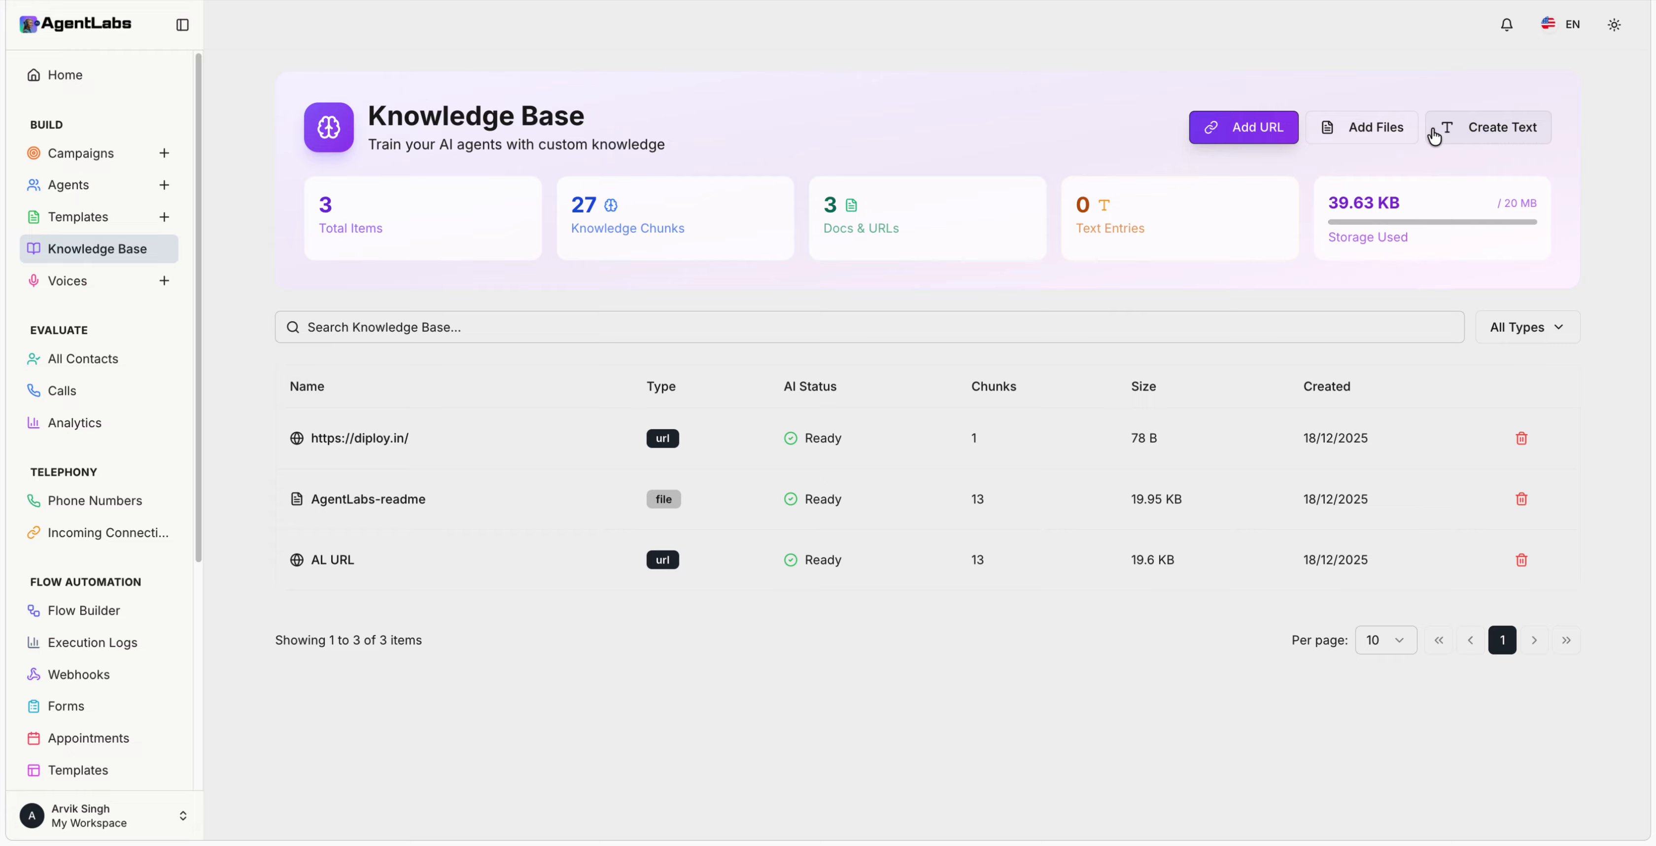
{"action": "left_click", "coordinate": [1408, 131]}
{"action": "left_click", "coordinate": [1428, 135]}
{"action": "left_click", "coordinate": [1490, 143]}
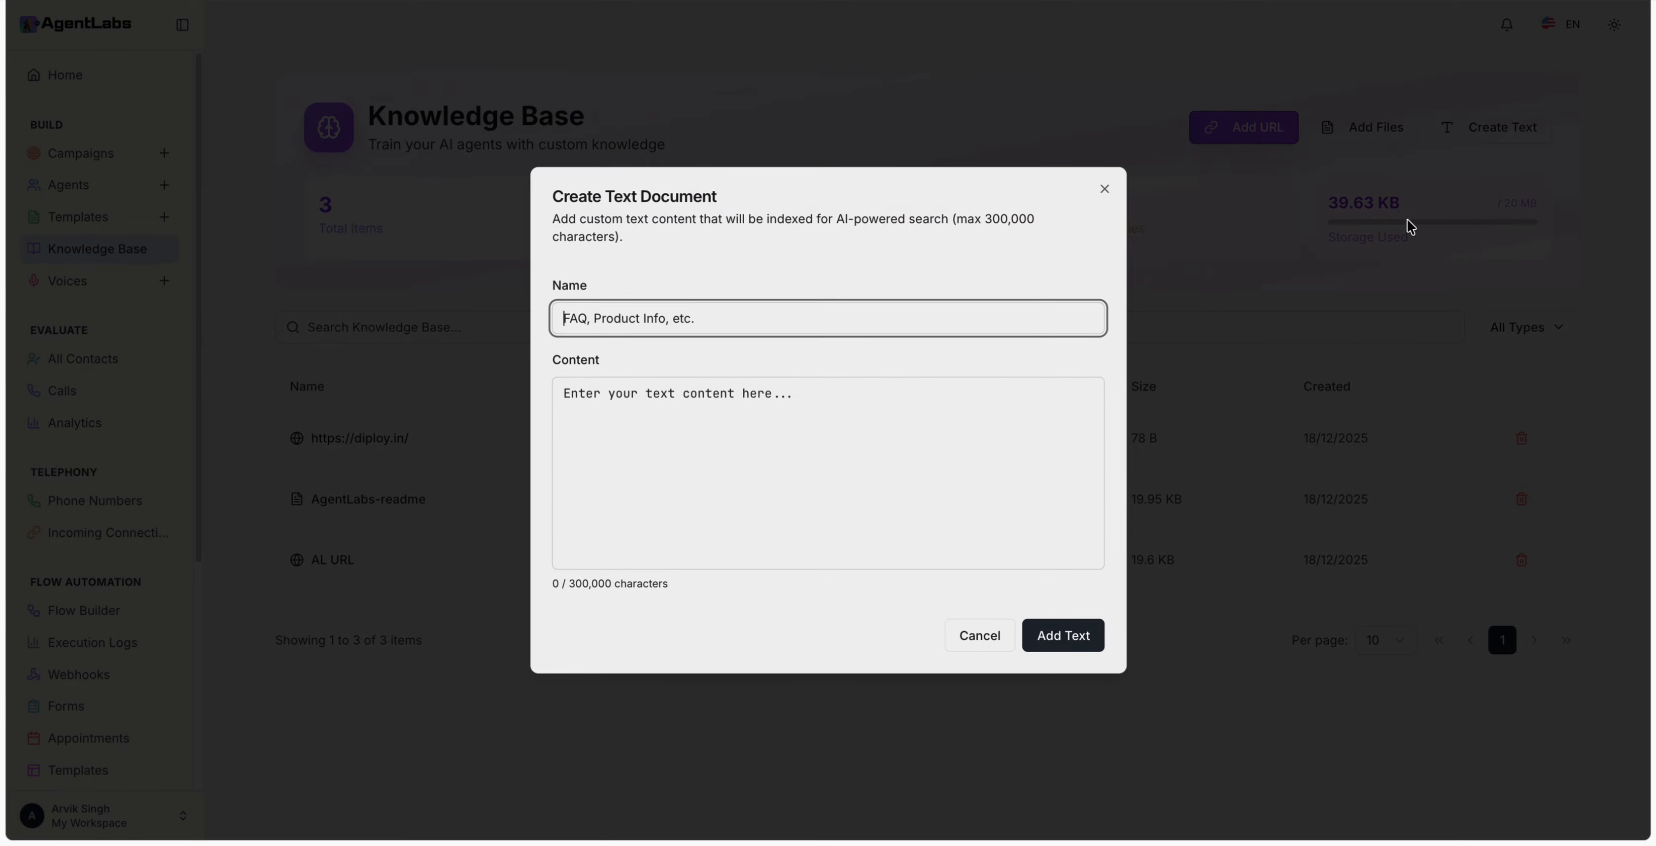
{"action": "left_click", "coordinate": [1386, 322]}
{"action": "left_click", "coordinate": [1259, 142]}
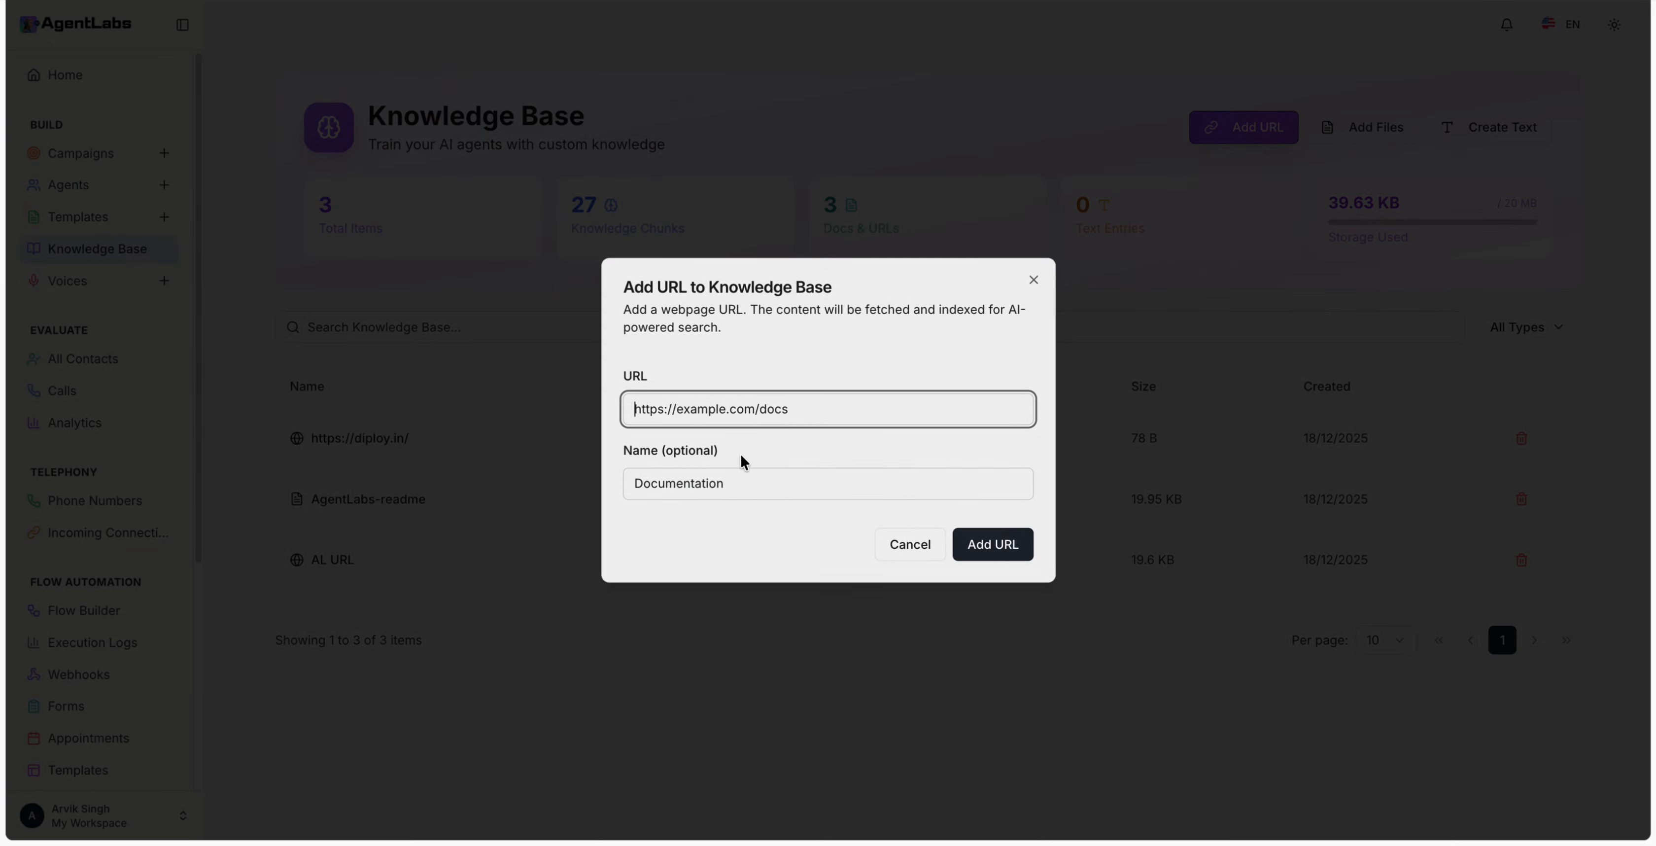
{"action": "left_click", "coordinate": [510, 455]}
{"action": "left_click", "coordinate": [326, 441]}
{"action": "left_click_drag", "start_coordinate": [326, 442], "coordinate": [407, 444]}
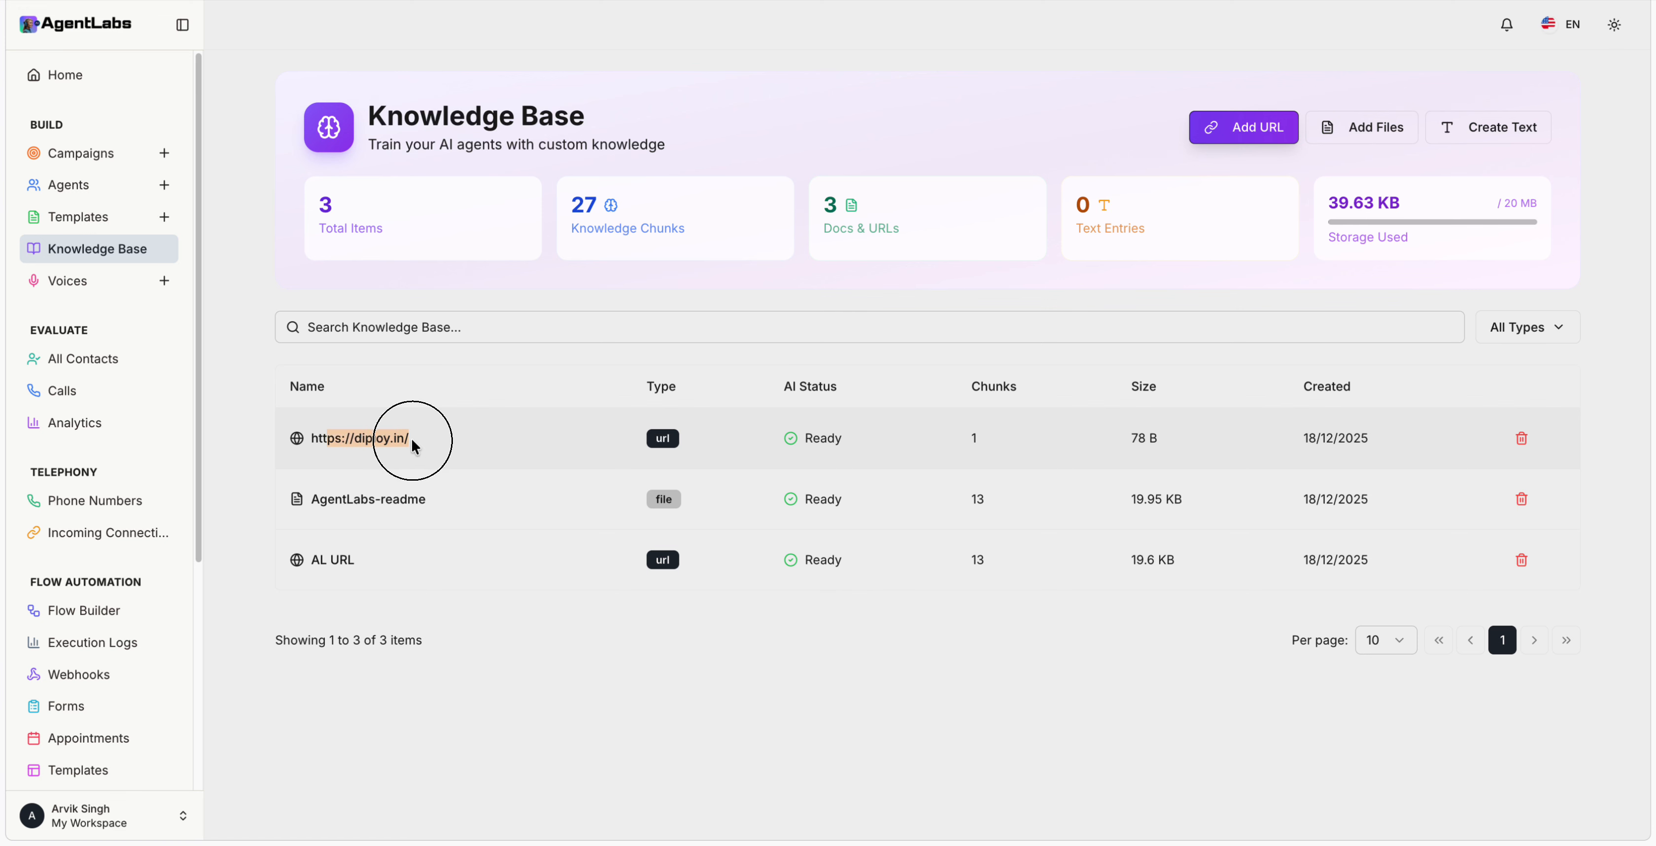
{"action": "left_click", "coordinate": [966, 441]}
{"action": "double_click", "coordinate": [966, 441]}
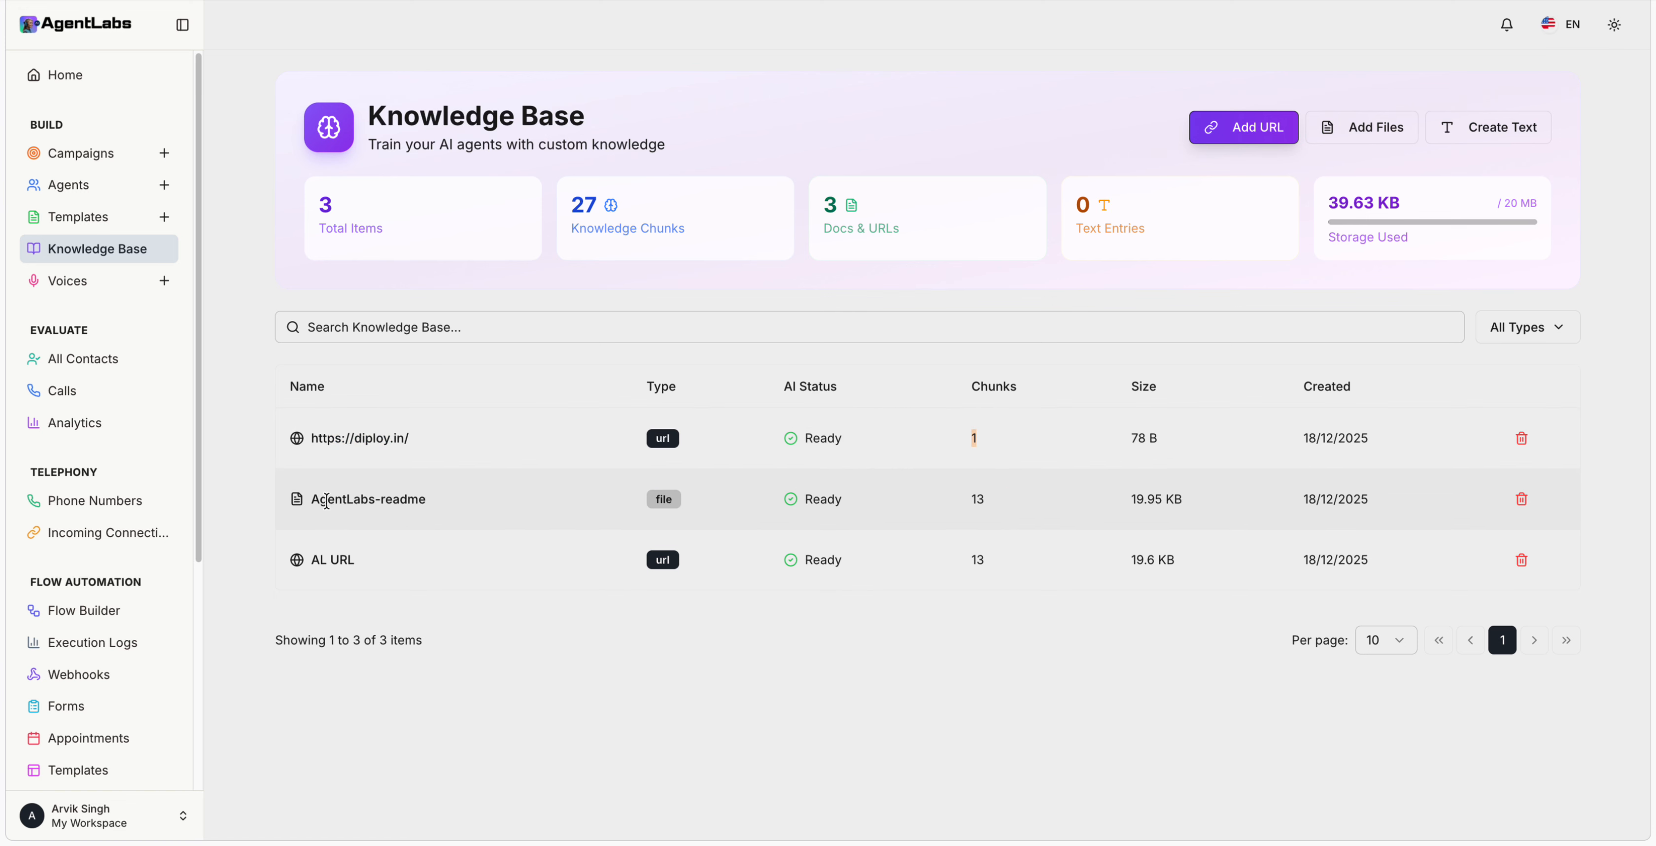
{"action": "left_click_drag", "start_coordinate": [327, 501], "coordinate": [397, 500]}
{"action": "left_click_drag", "start_coordinate": [932, 487], "coordinate": [993, 489]}
{"action": "left_click", "coordinate": [494, 597]}
{"action": "left_click", "coordinate": [96, 280]}
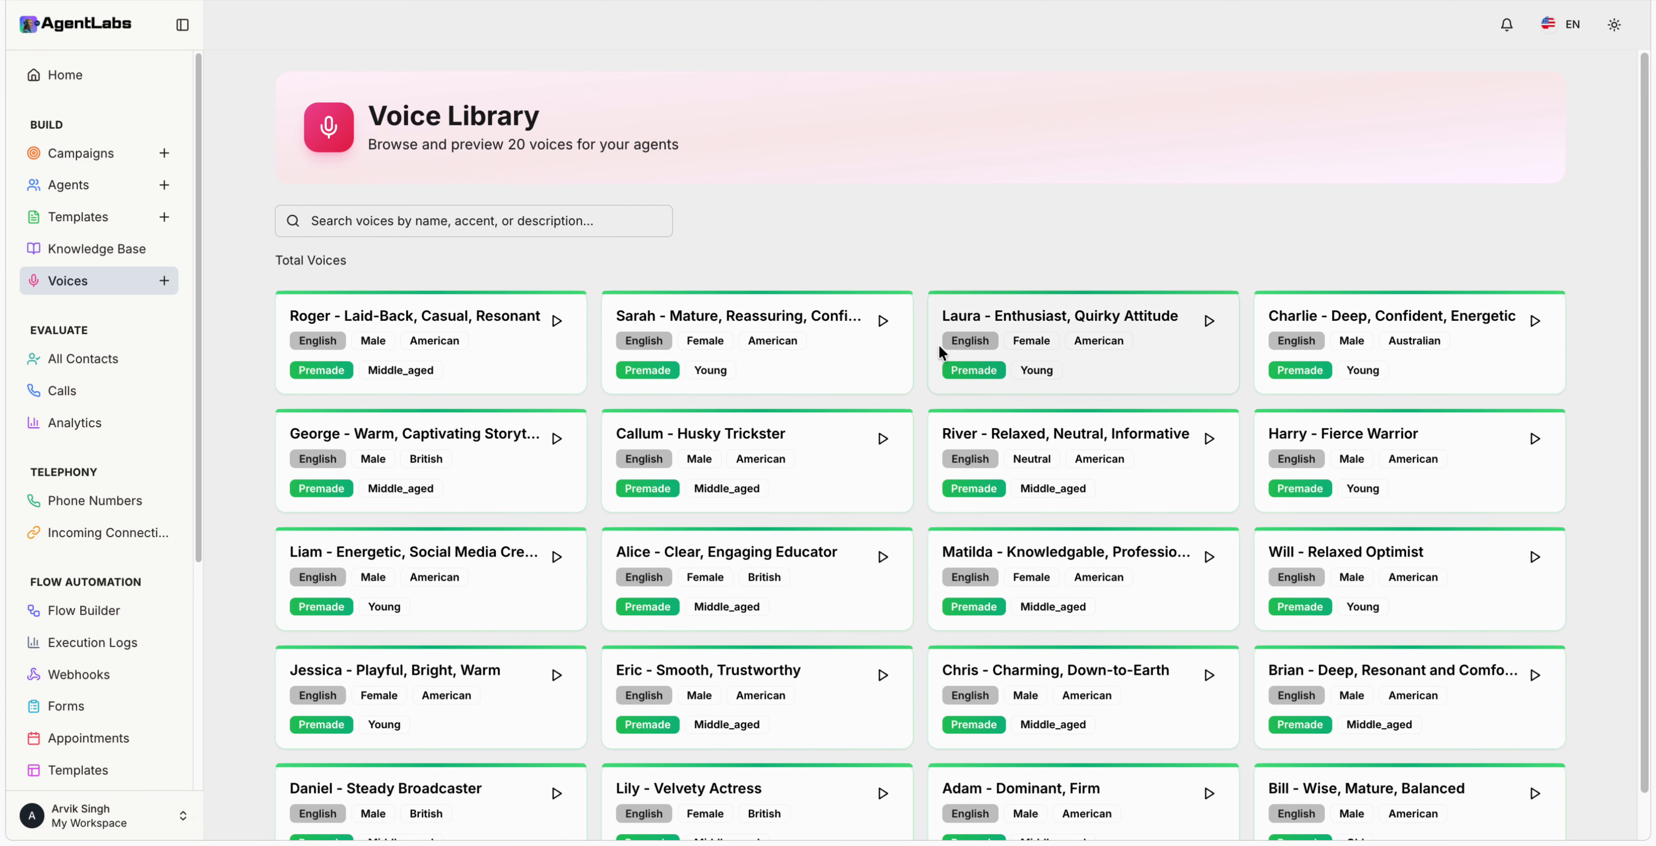
Step: Preview Roger's voice, then play and stop Sarah's preview in the Voice Library
{"action": "scroll", "coordinate": [918, 374], "scroll_direction": "down", "scroll_amount": 2}
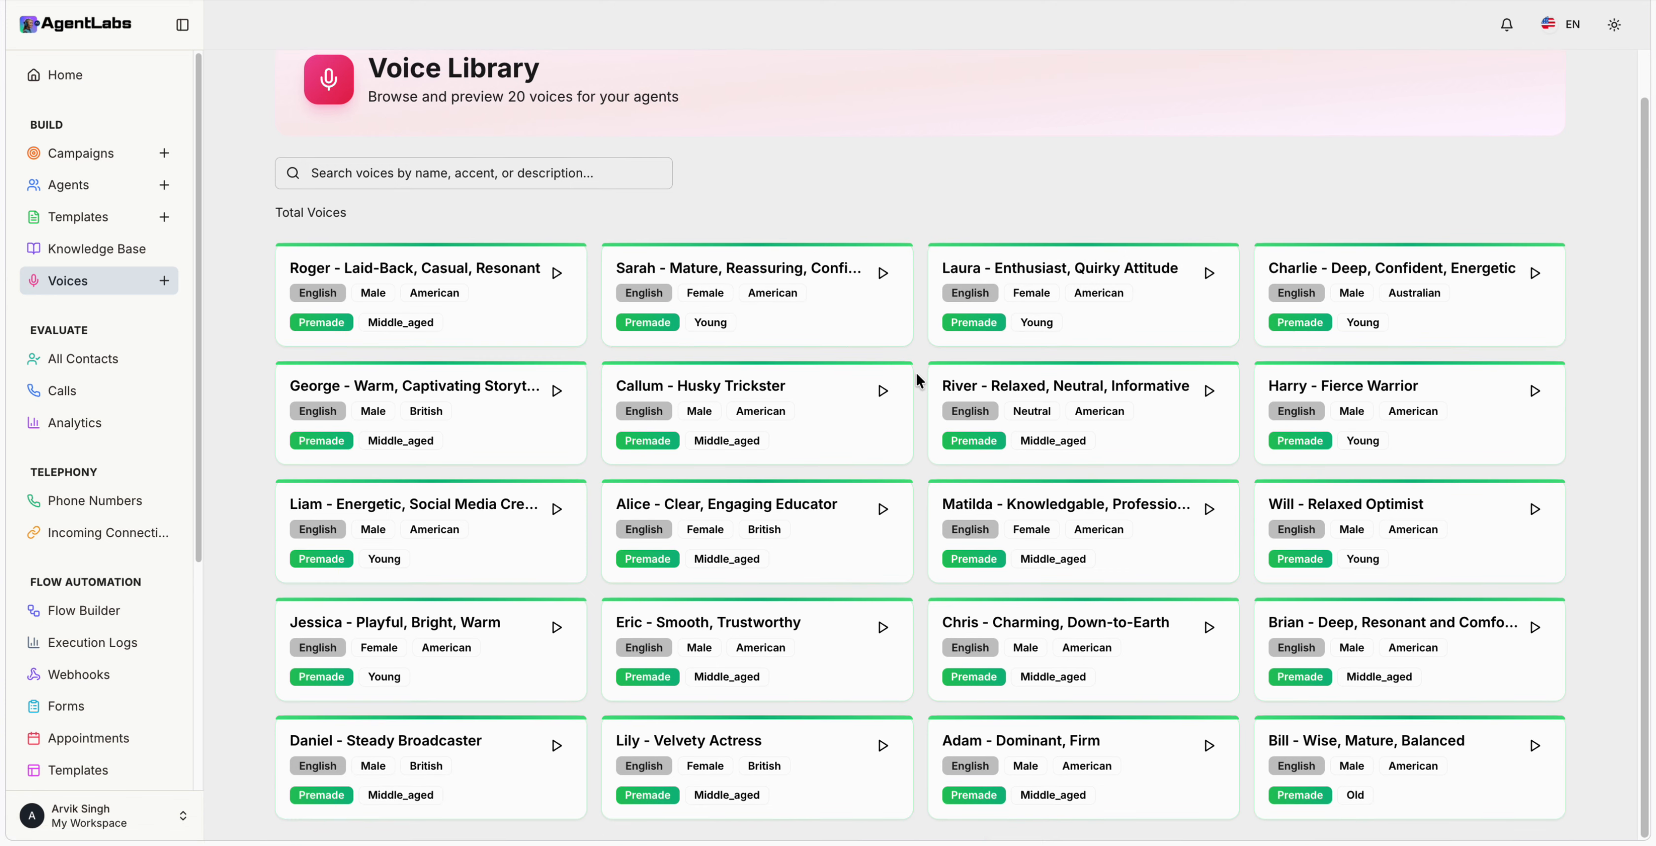
{"action": "scroll", "coordinate": [919, 379], "scroll_direction": "up", "scroll_amount": 2}
{"action": "left_click", "coordinate": [557, 320]}
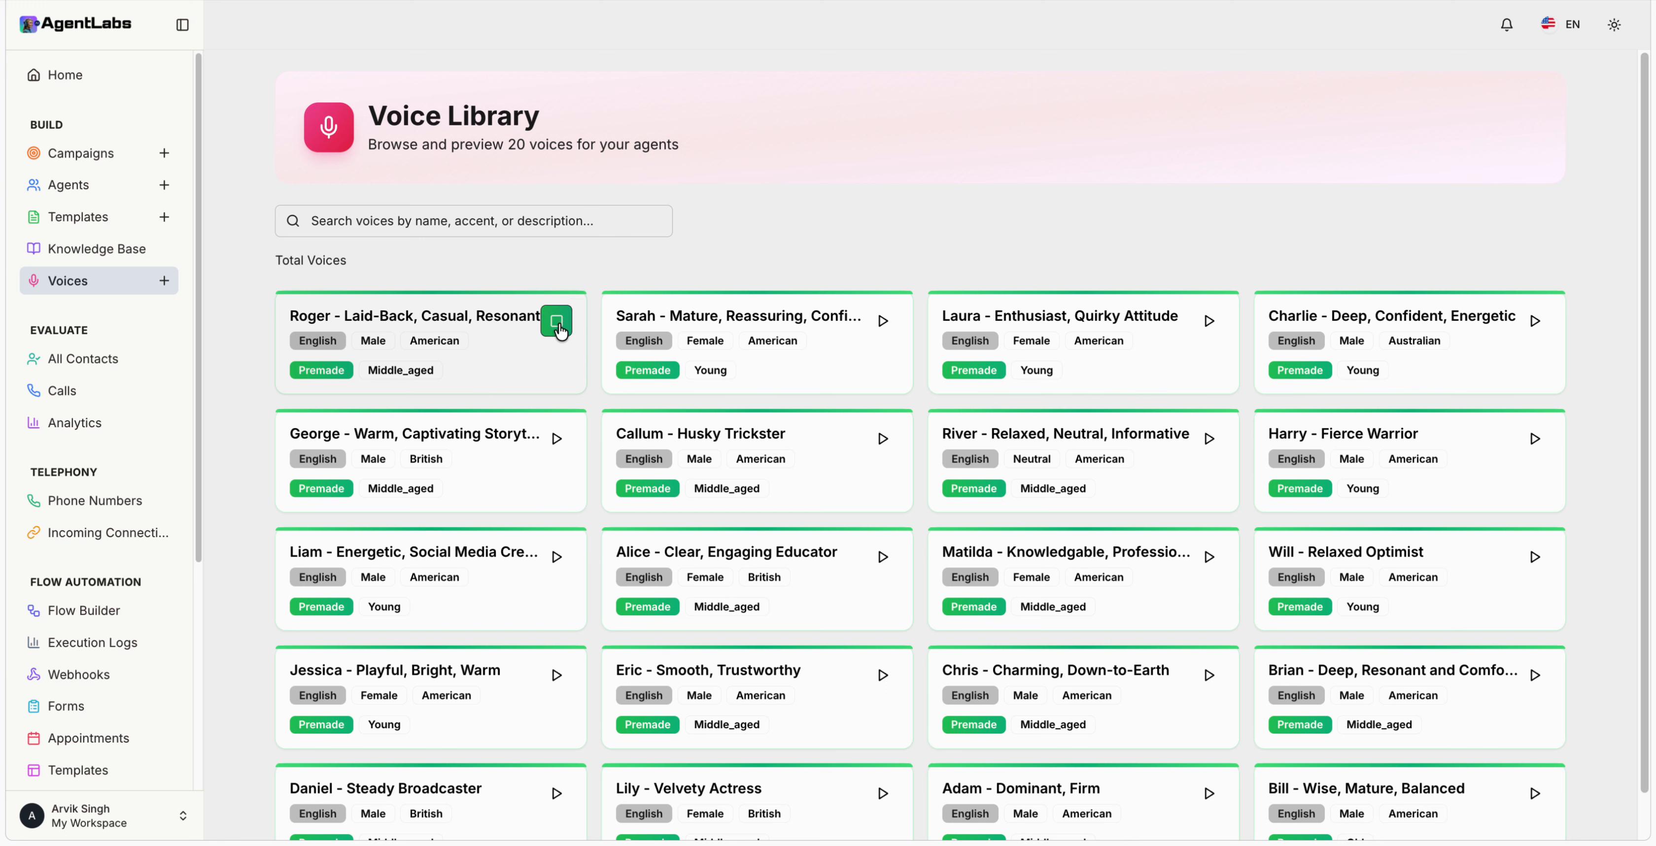
{"action": "left_click", "coordinate": [883, 321]}
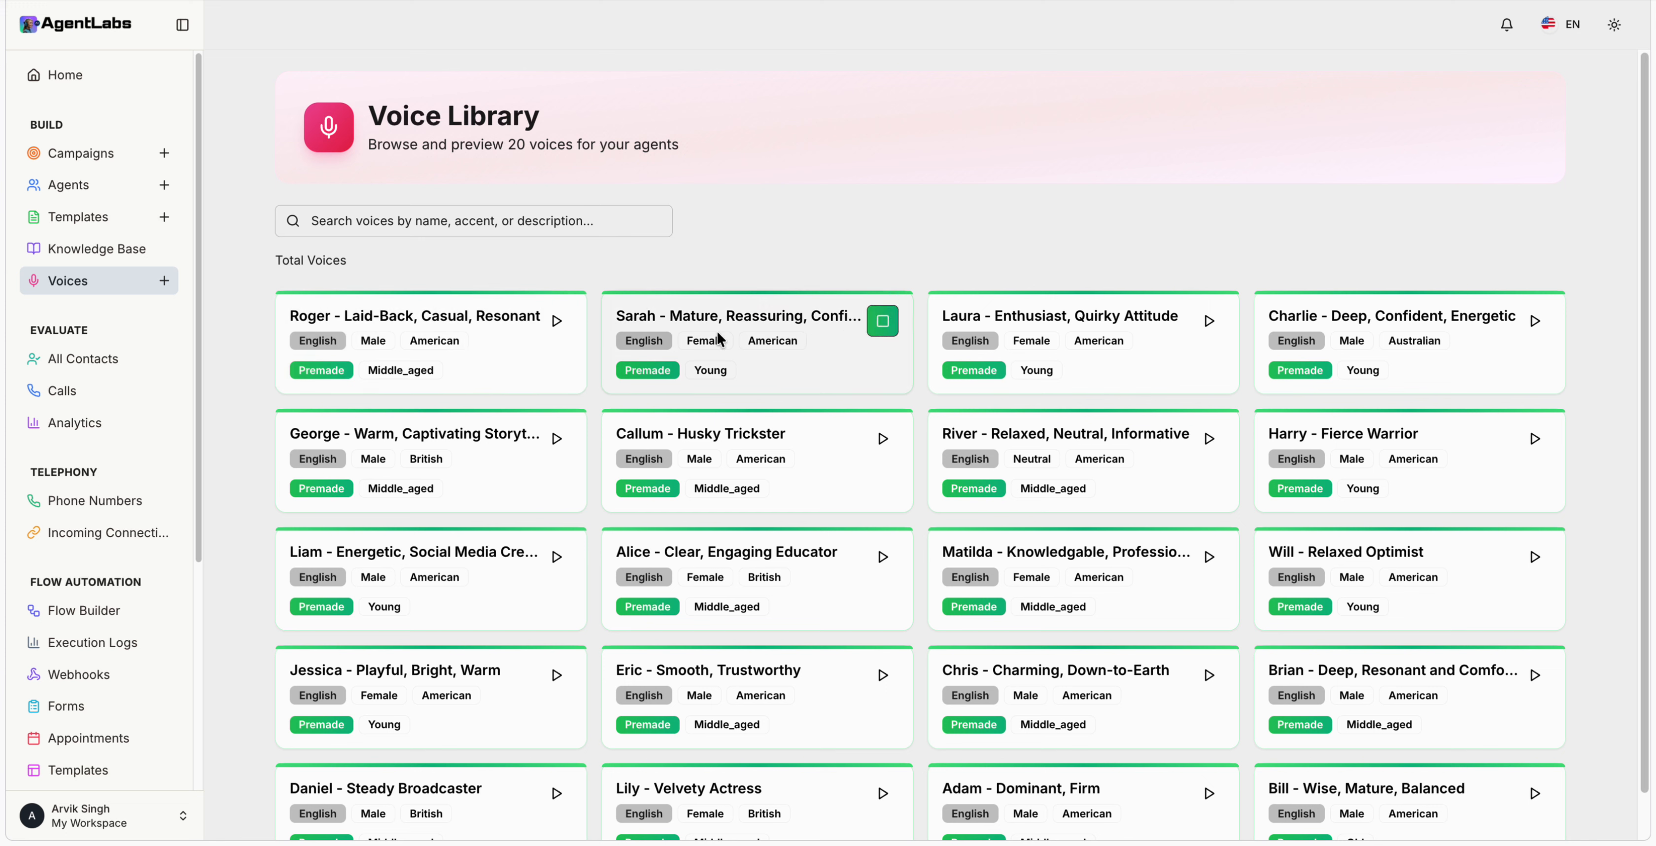
{"action": "left_click", "coordinate": [882, 321]}
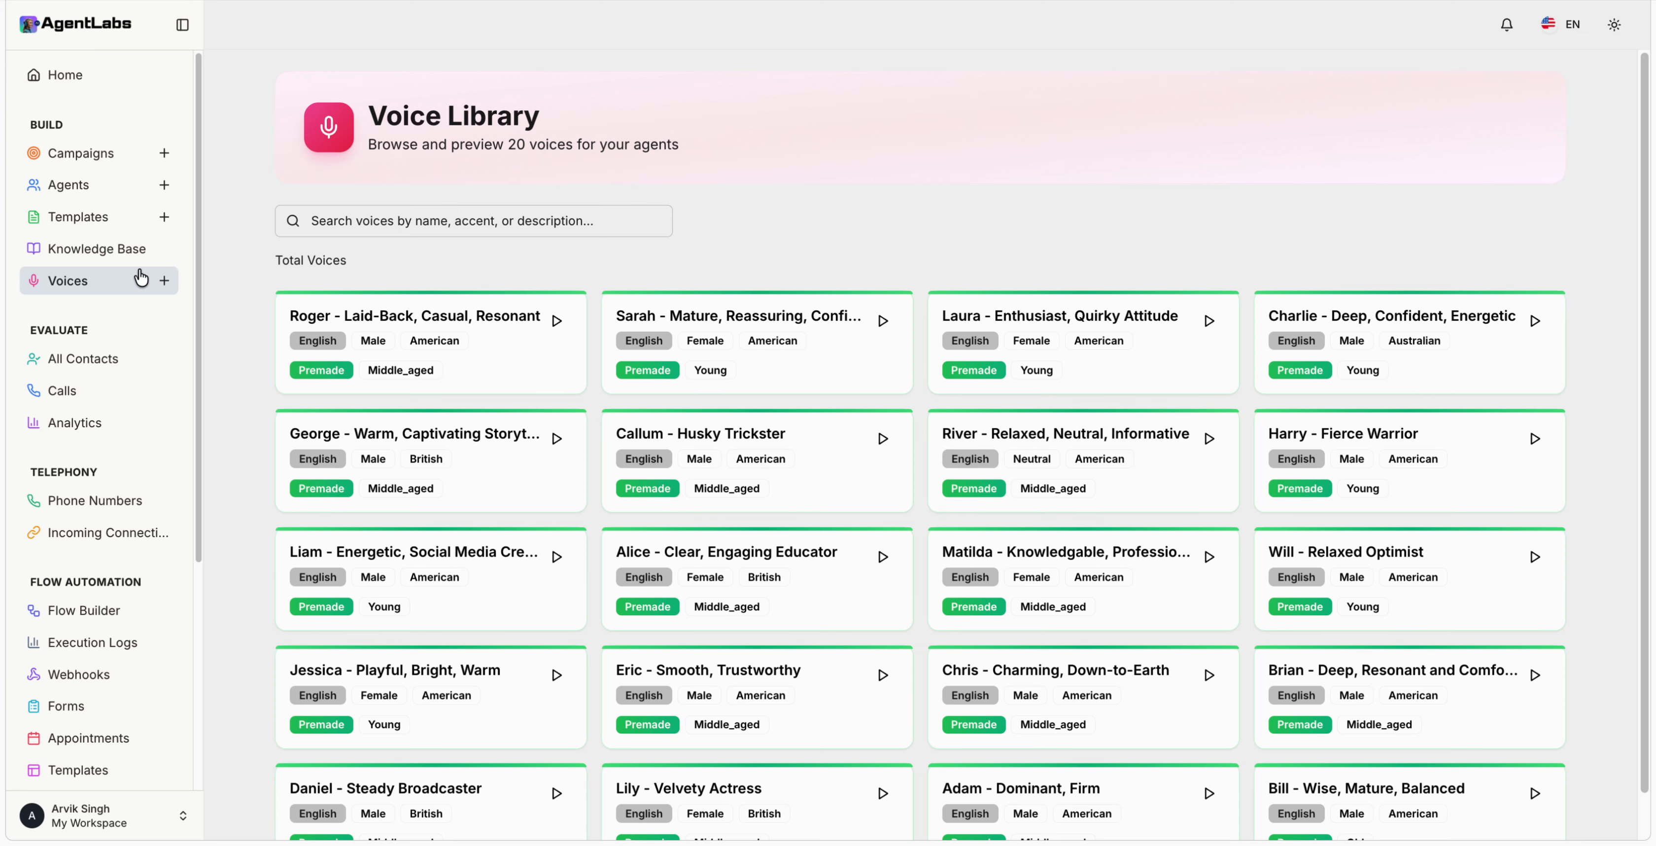
{"action": "left_click", "coordinate": [79, 191]}
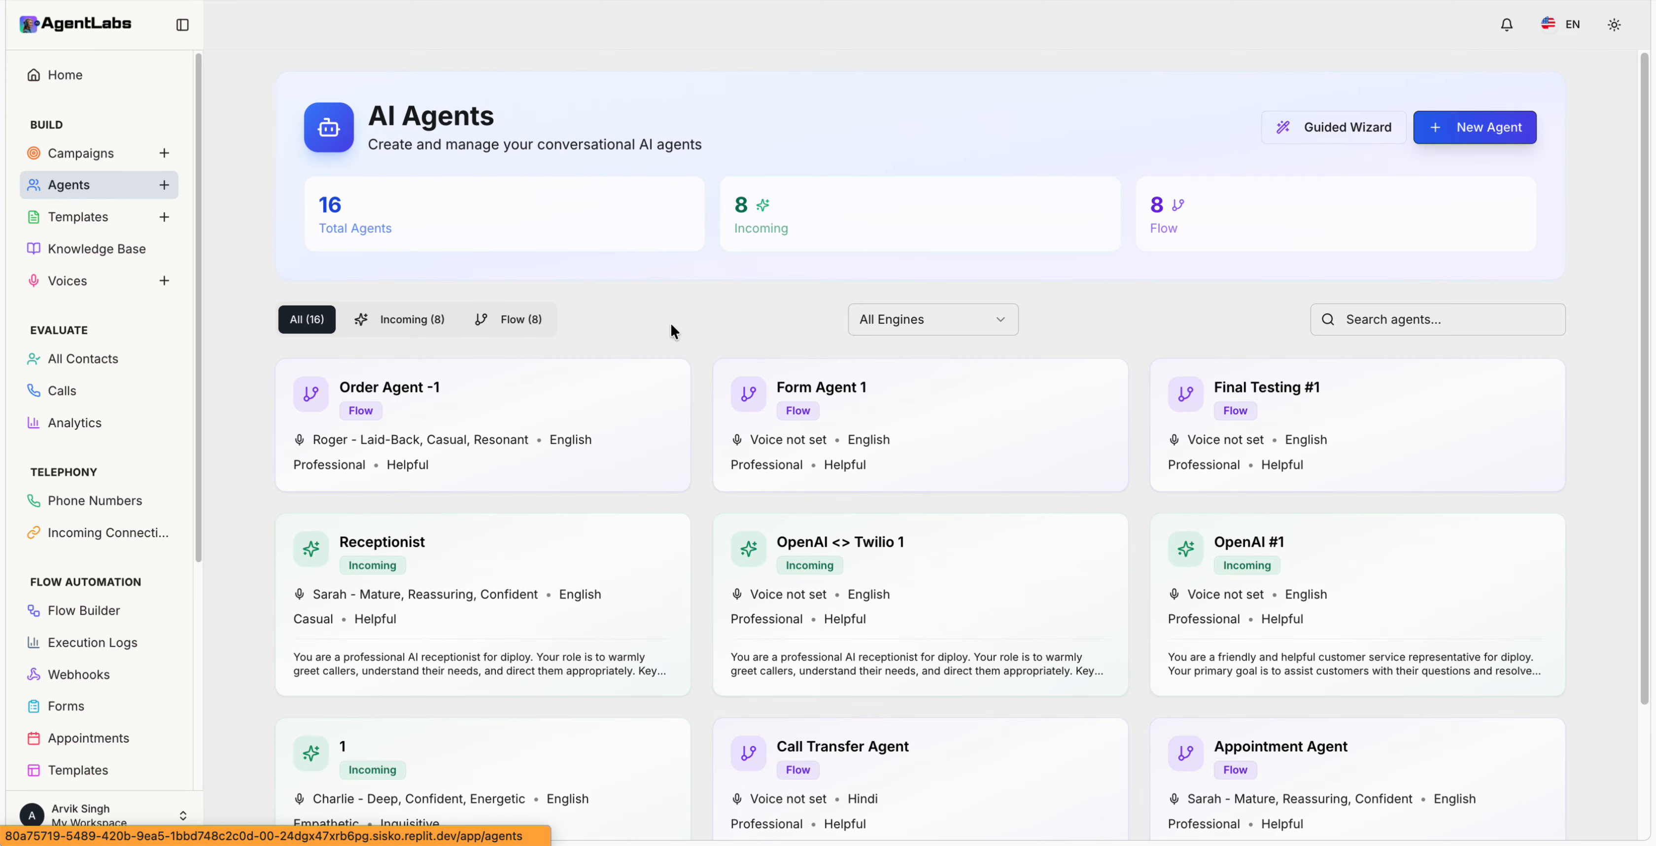
Step: Open a new agent form and scroll through its fields
{"action": "left_click", "coordinate": [1438, 136]}
{"action": "scroll", "coordinate": [753, 435], "scroll_direction": "down", "scroll_amount": 5}
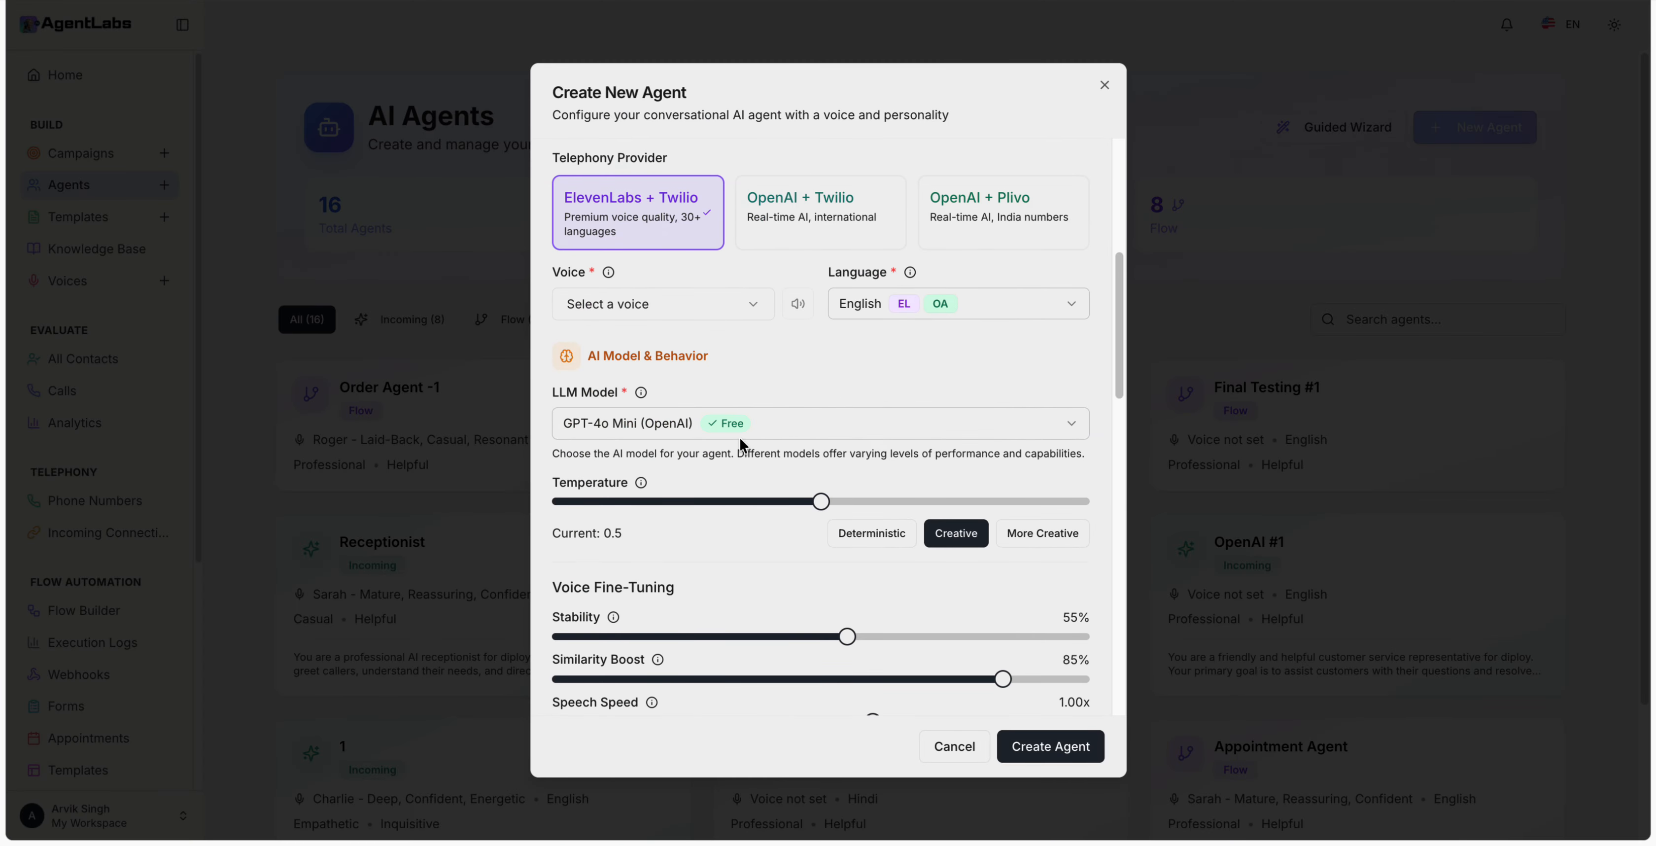
{"action": "scroll", "coordinate": [739, 438], "scroll_direction": "down", "scroll_amount": 12}
{"action": "scroll", "coordinate": [761, 467], "scroll_direction": "up", "scroll_amount": 15}
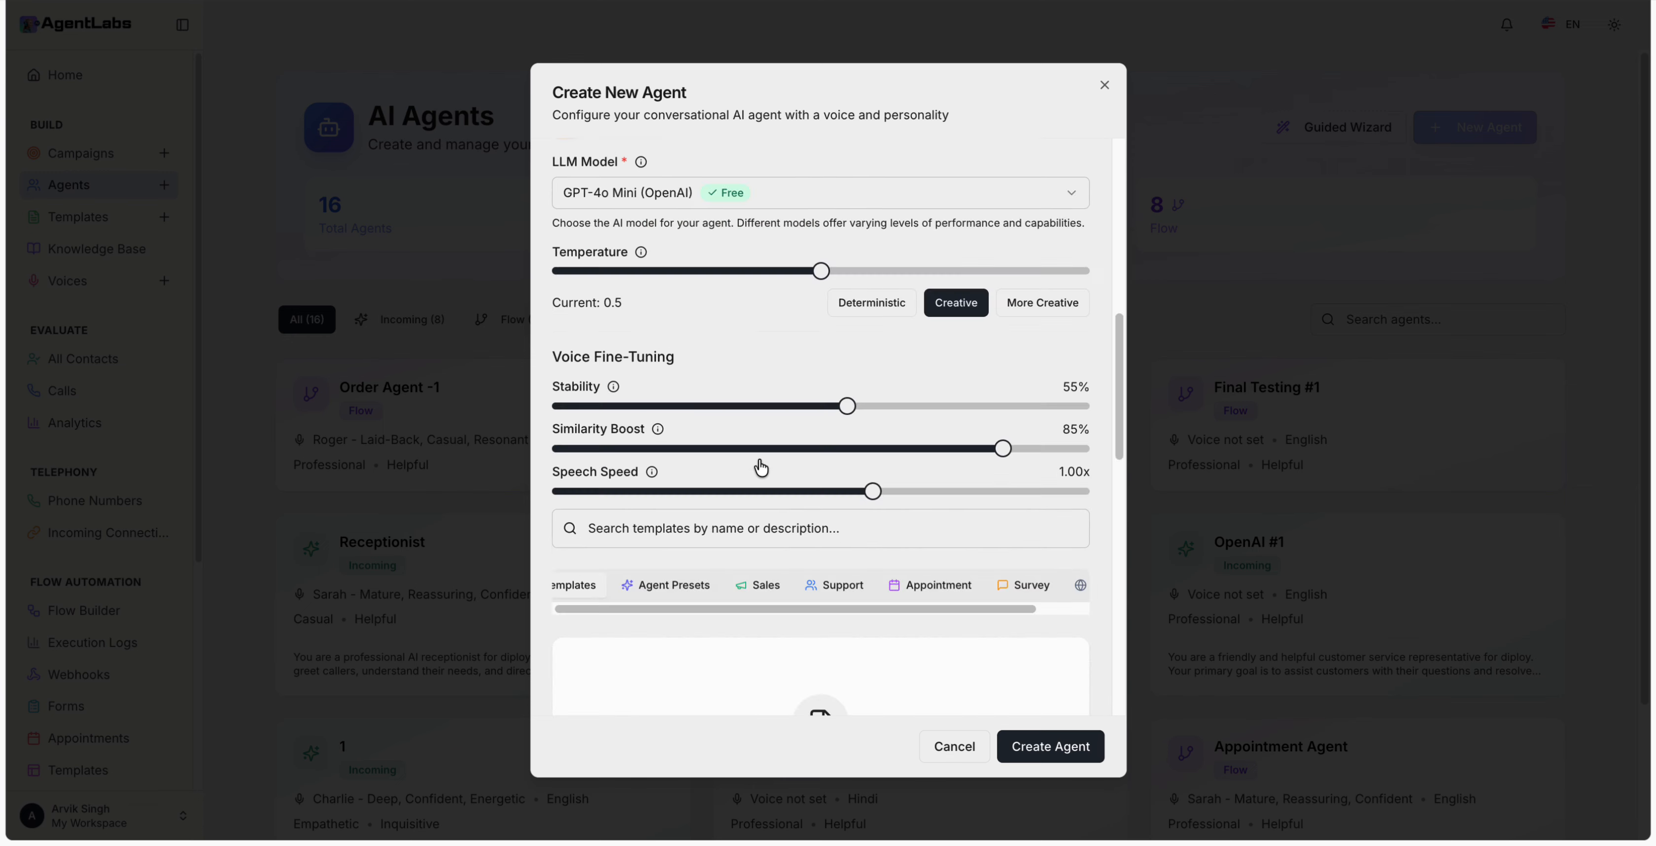
{"action": "scroll", "coordinate": [755, 455], "scroll_direction": "down", "scroll_amount": 2}
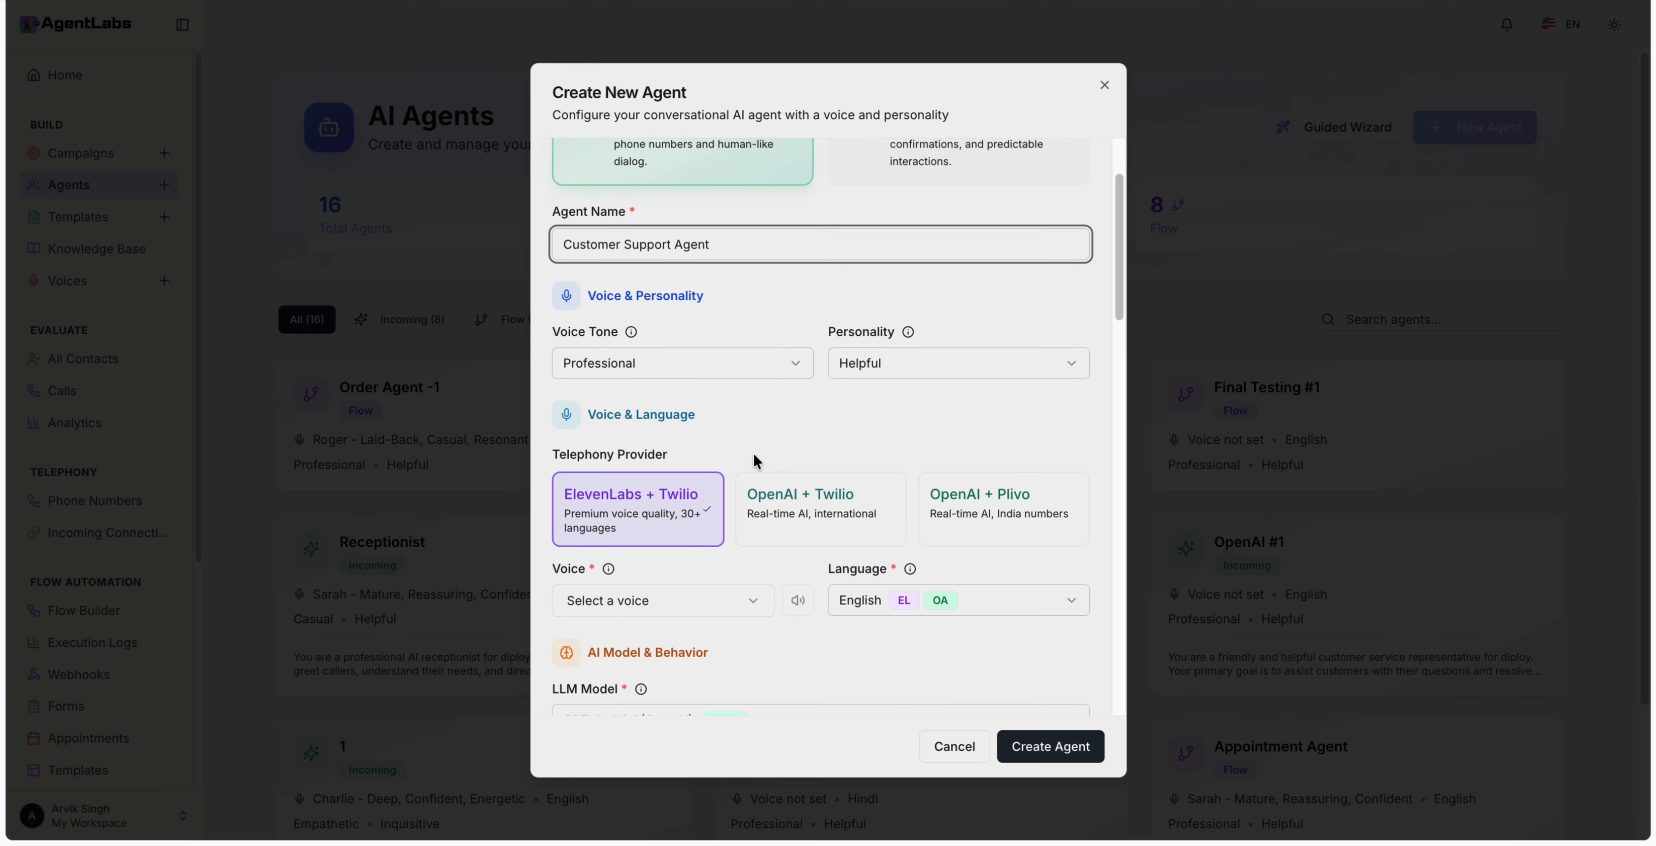
{"action": "scroll", "coordinate": [754, 455], "scroll_direction": "down", "scroll_amount": 2}
Step: Pick Roger, switch the provider to OpenAI + Twilio, preview Alloy, then discard the form
{"action": "left_click", "coordinate": [733, 453]}
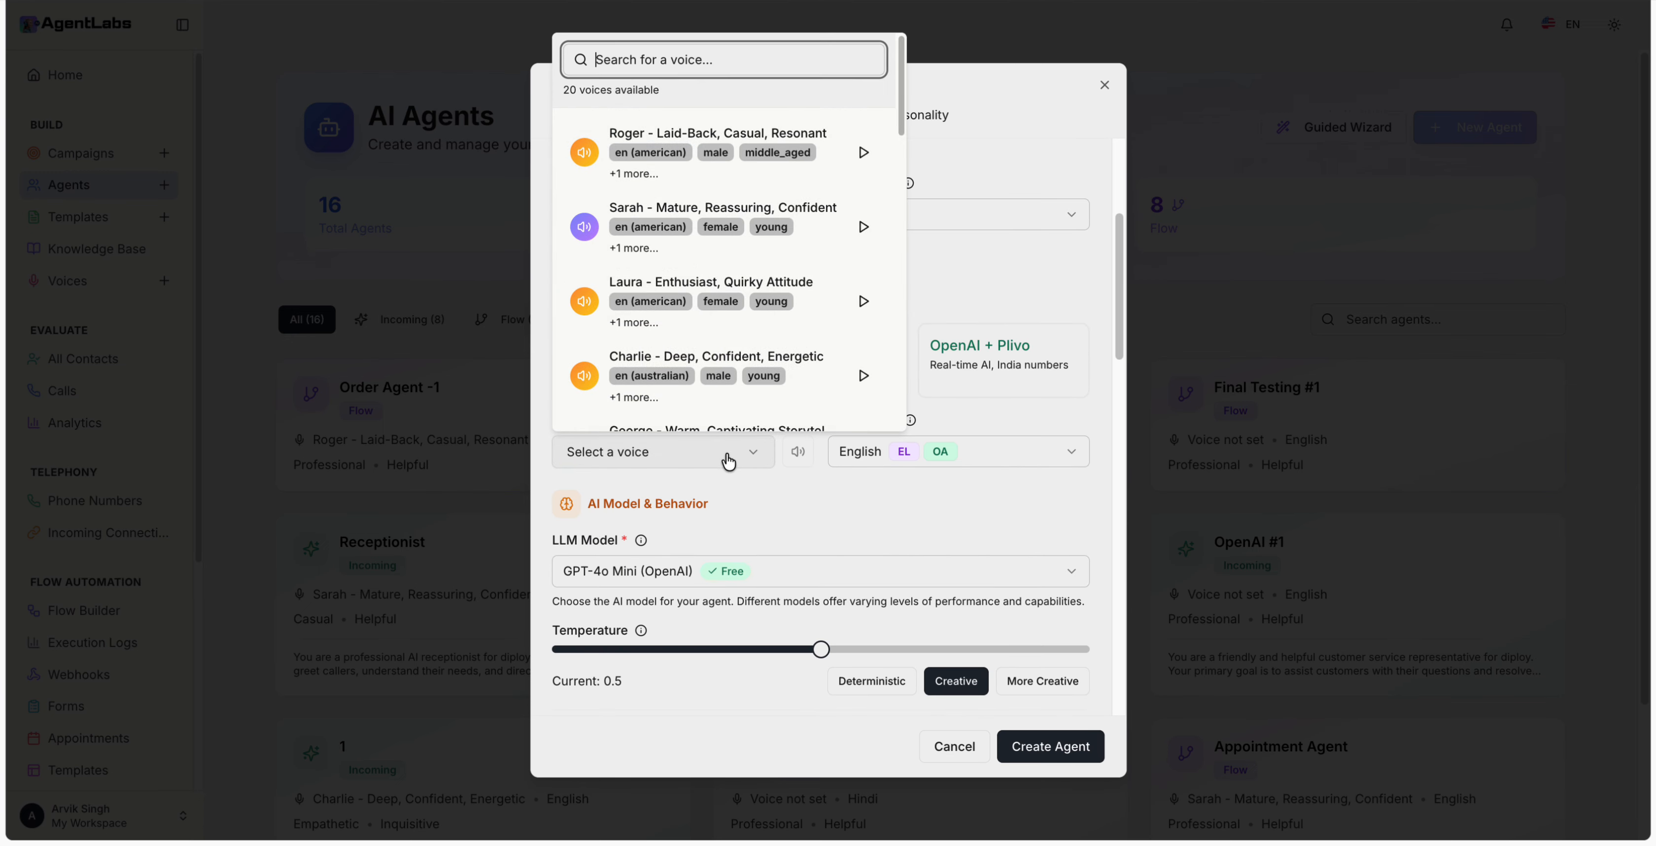
{"action": "left_click", "coordinate": [651, 138]}
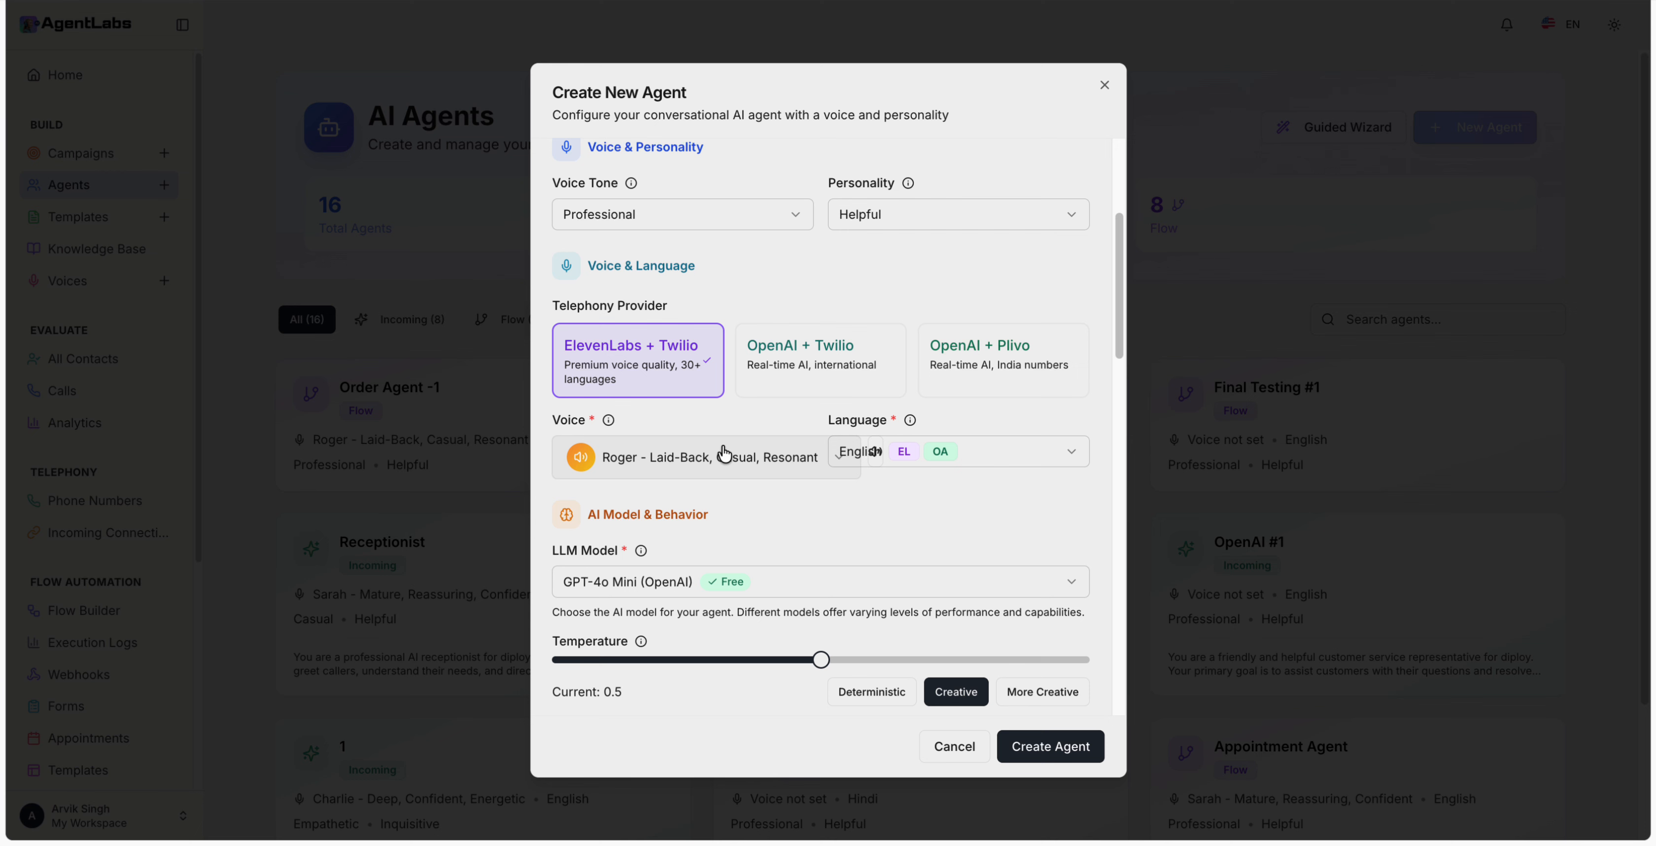
{"action": "left_click", "coordinate": [830, 453]}
{"action": "left_click", "coordinate": [876, 366]}
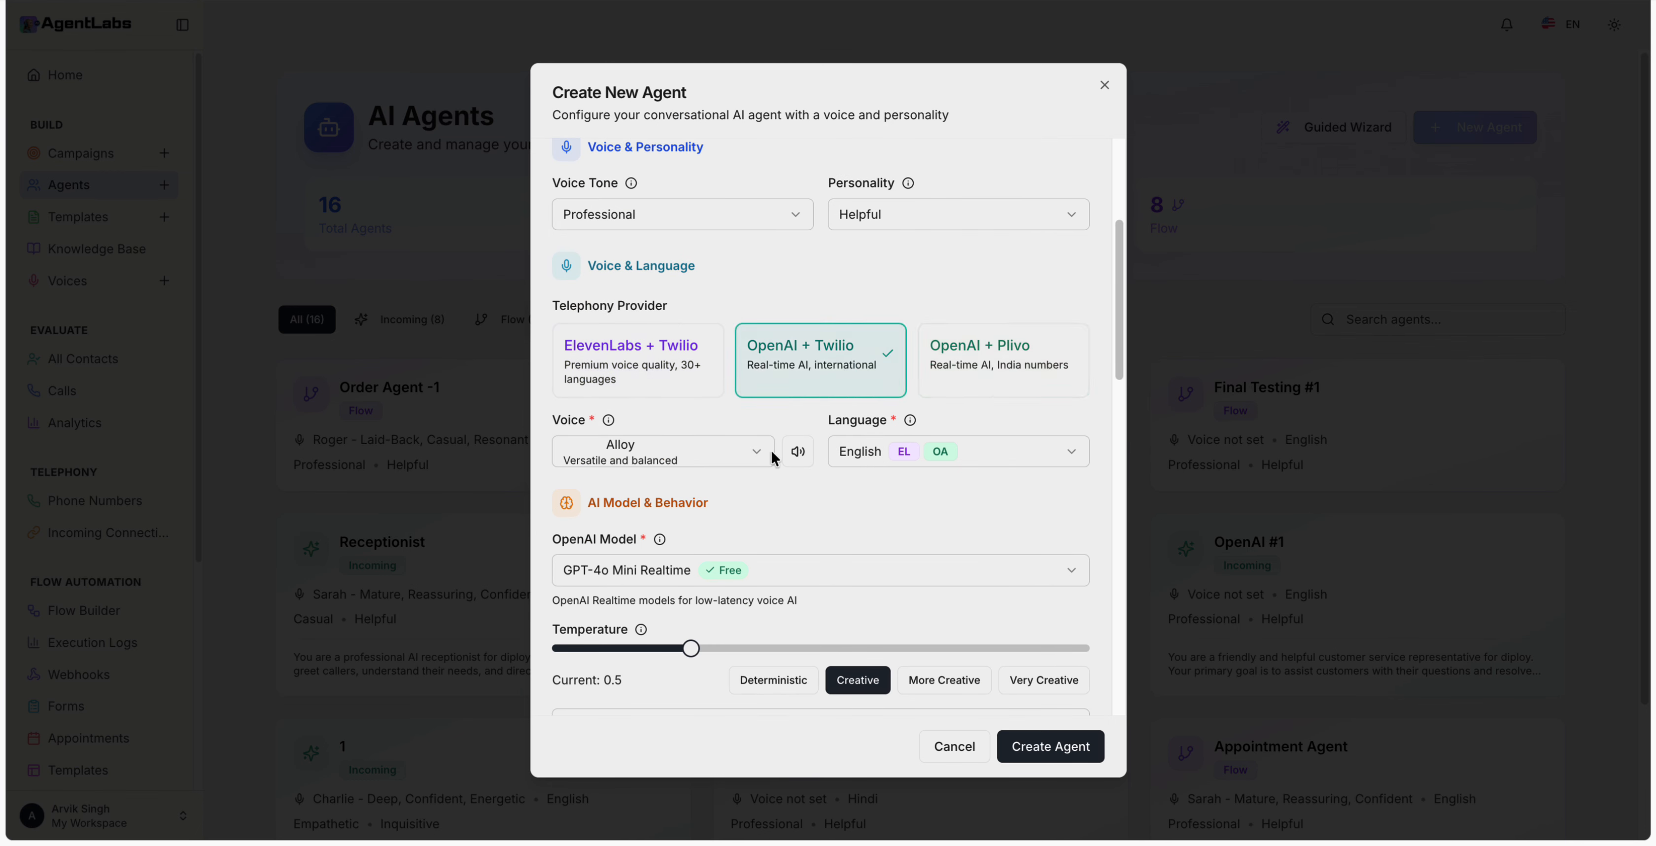
{"action": "left_click", "coordinate": [796, 454]}
{"action": "left_click", "coordinate": [1169, 507]}
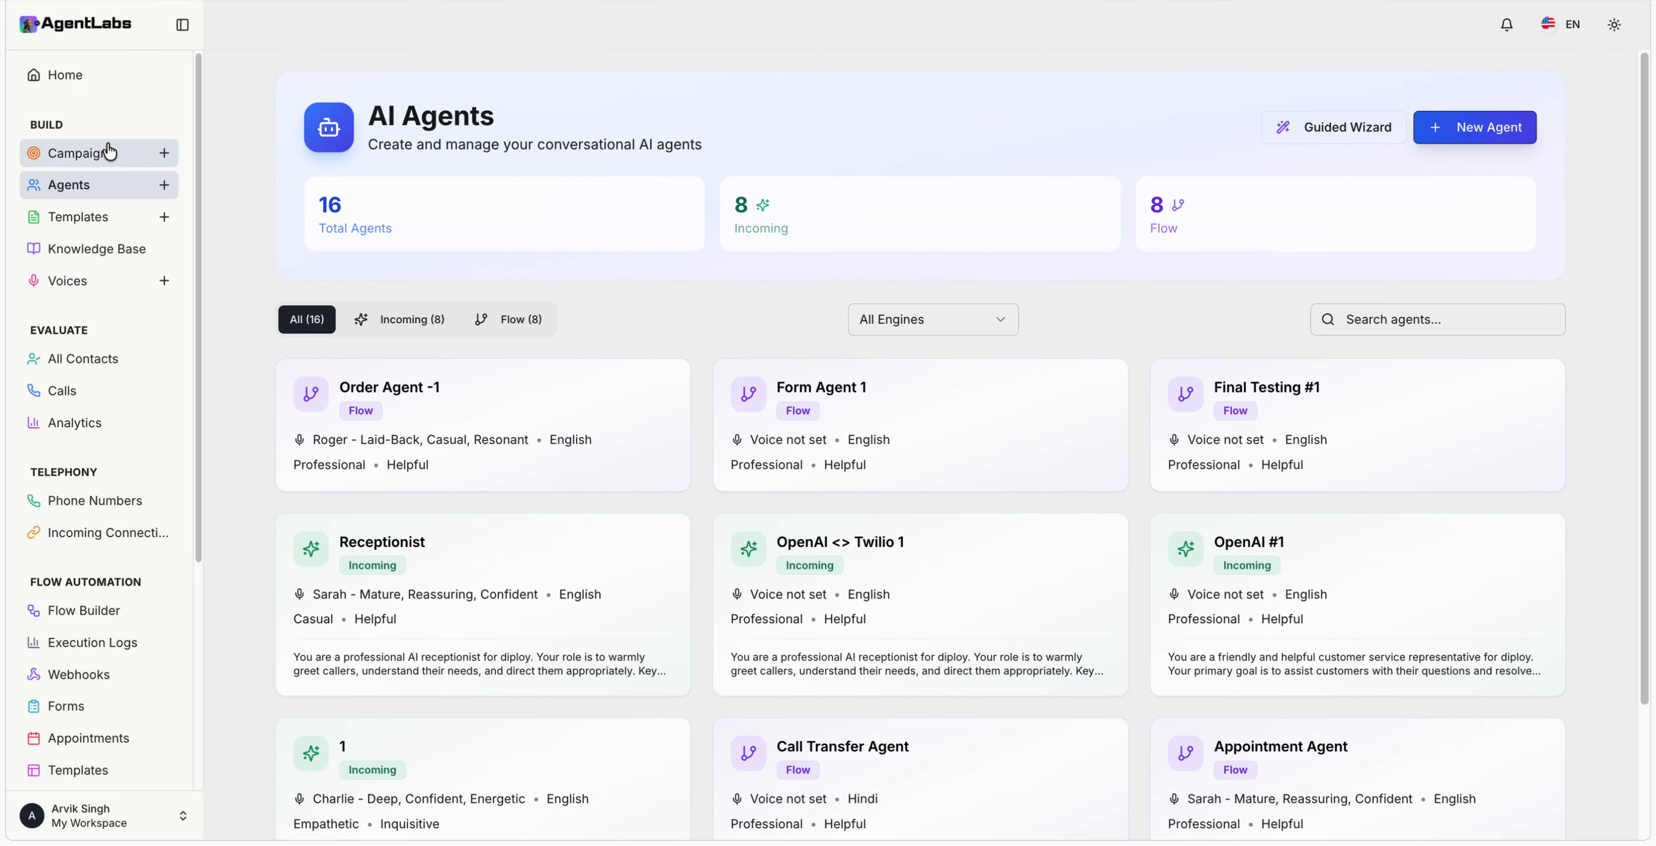